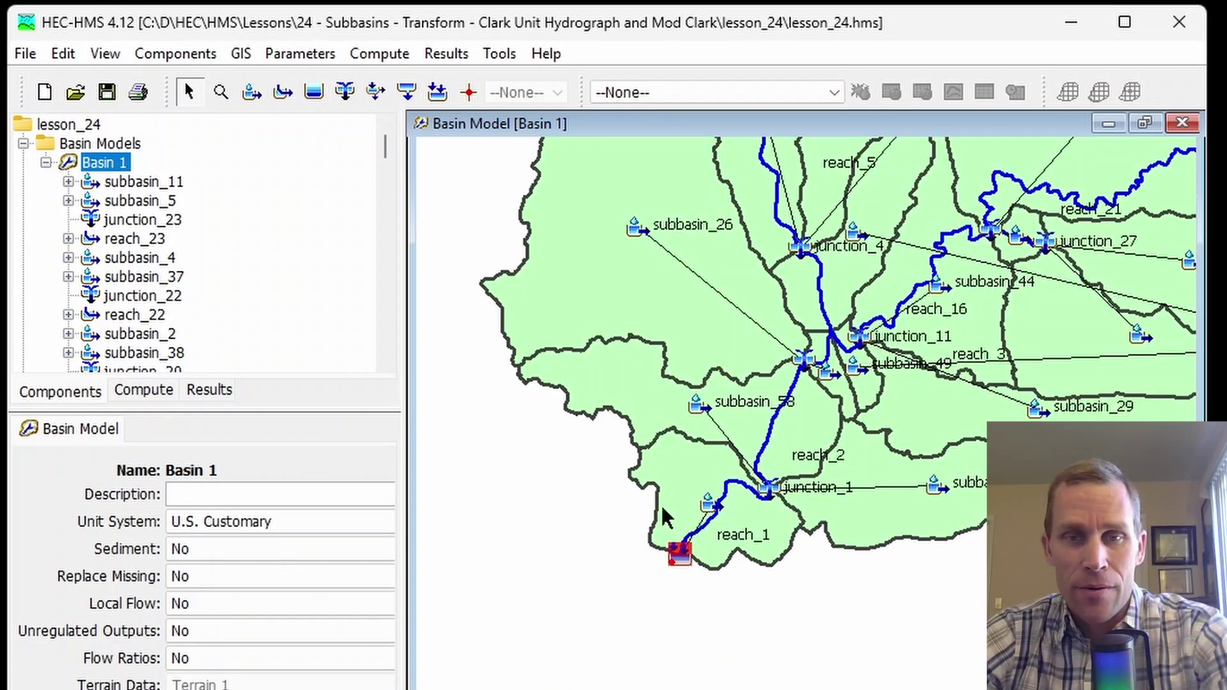
- Zoom the Basin 1 map in toward Sink-1 and subbasin_59
scroll(664, 504, up, 2)
scroll(823, 568, up, 1)
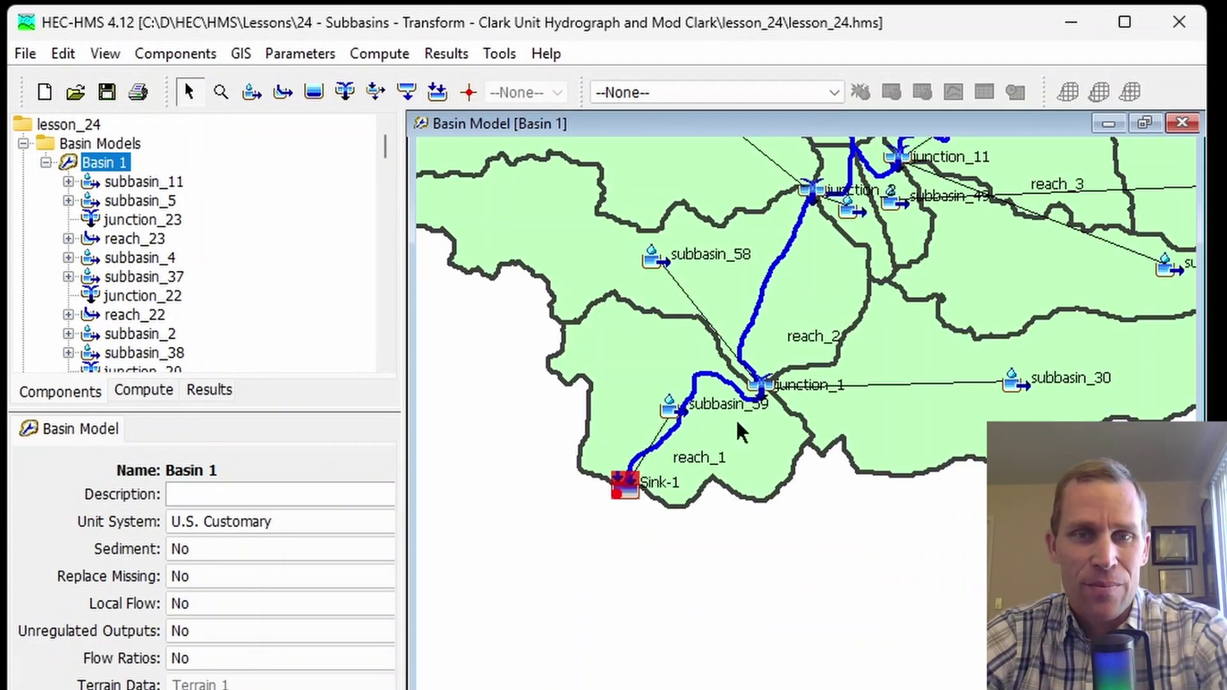
scroll(731, 408, up, 2)
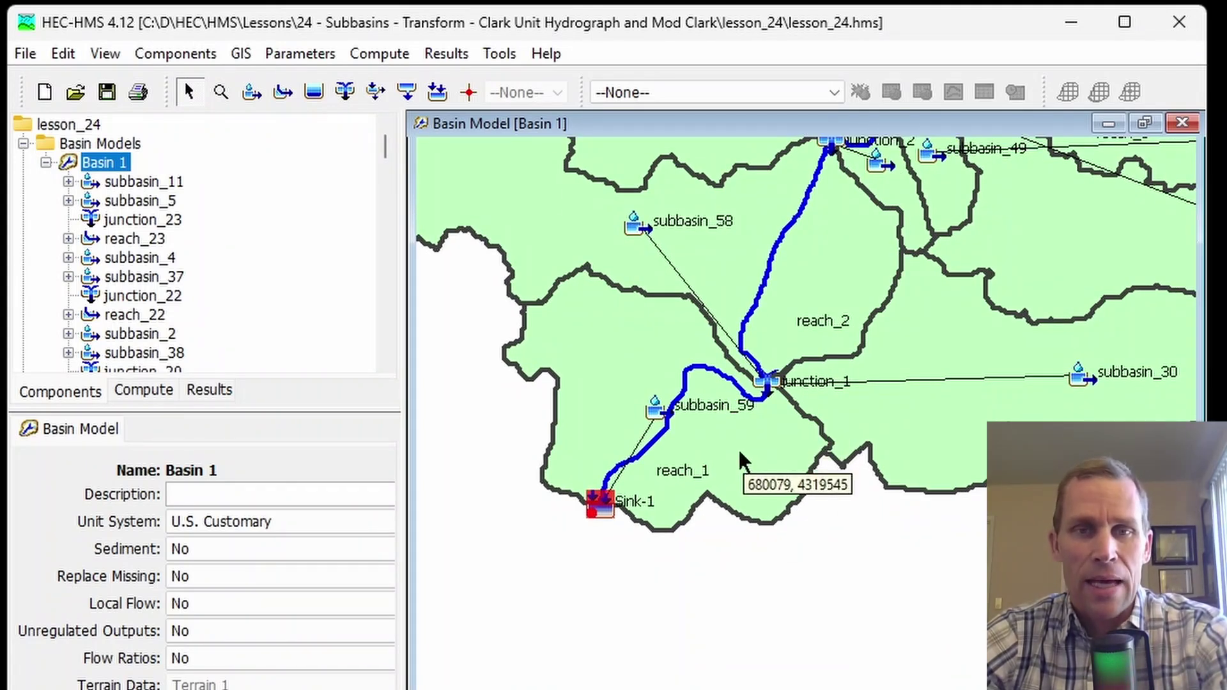
scroll(740, 454, up, 1)
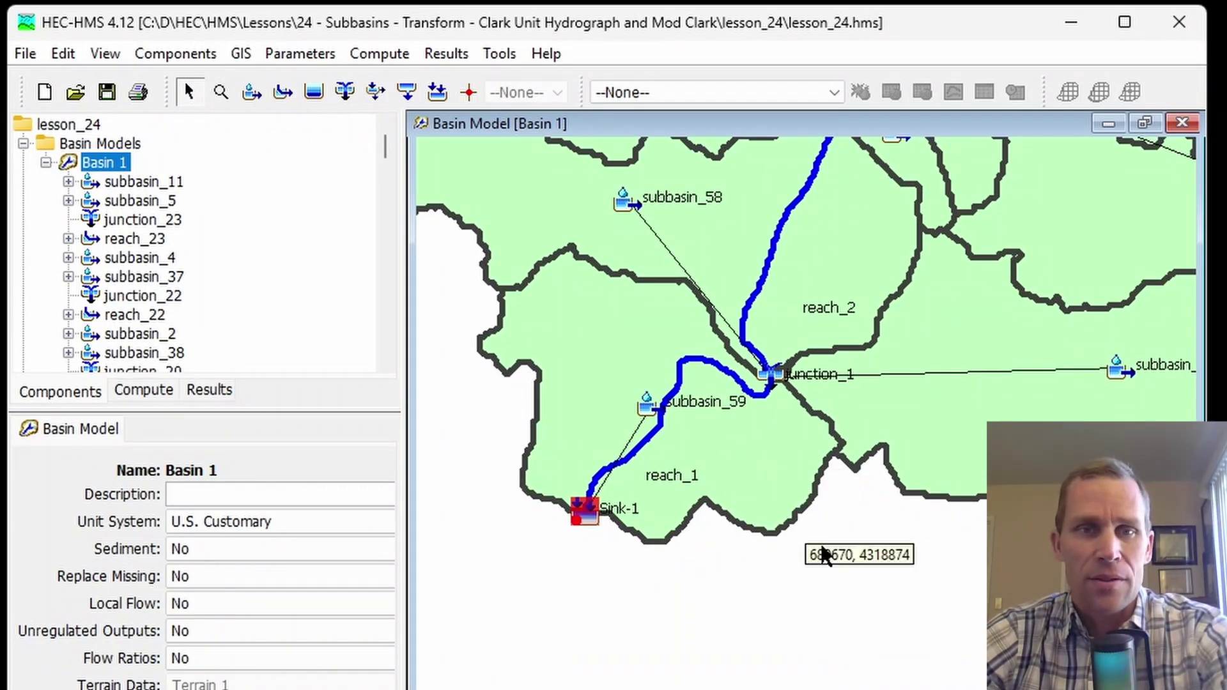
scroll(866, 584, up, 1)
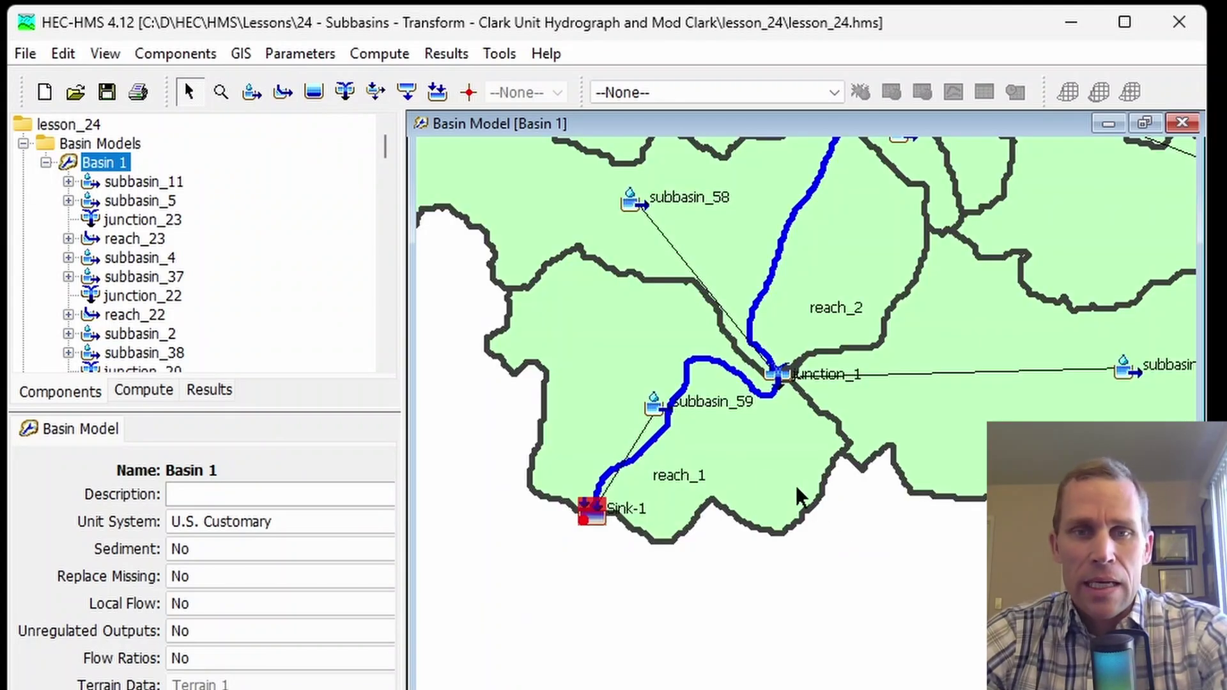
- Select subbasin_59 and change its Transform Method from ModClark to --None--
click(730, 449)
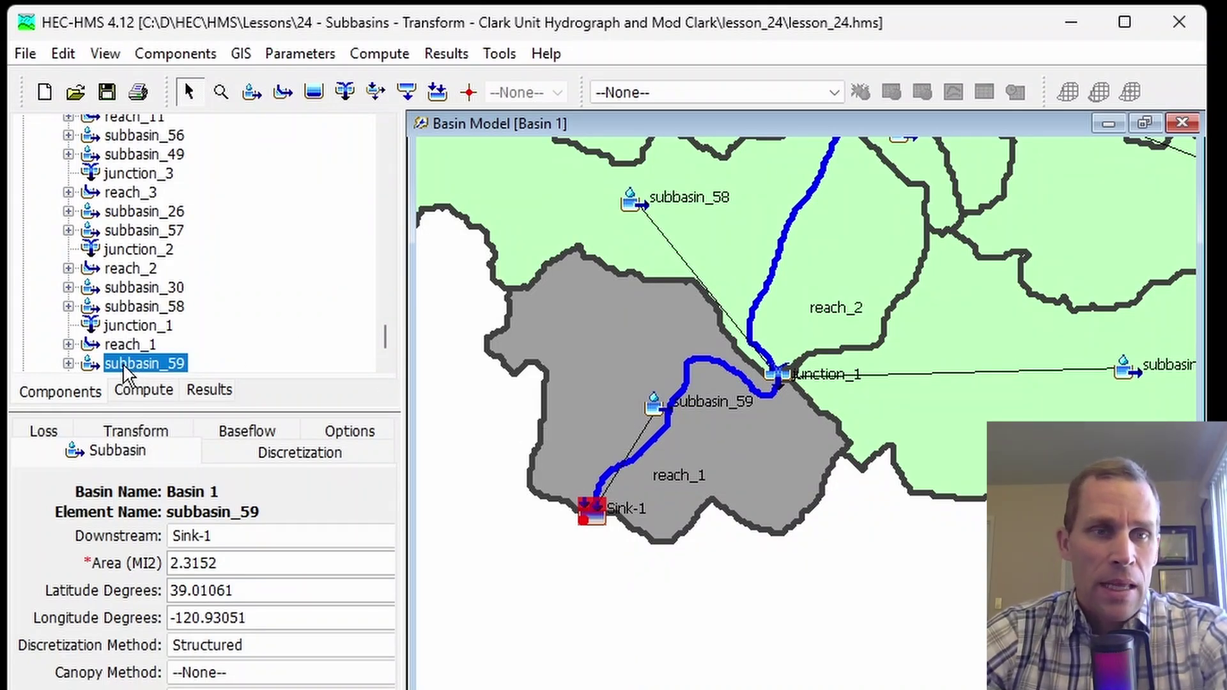
click(130, 460)
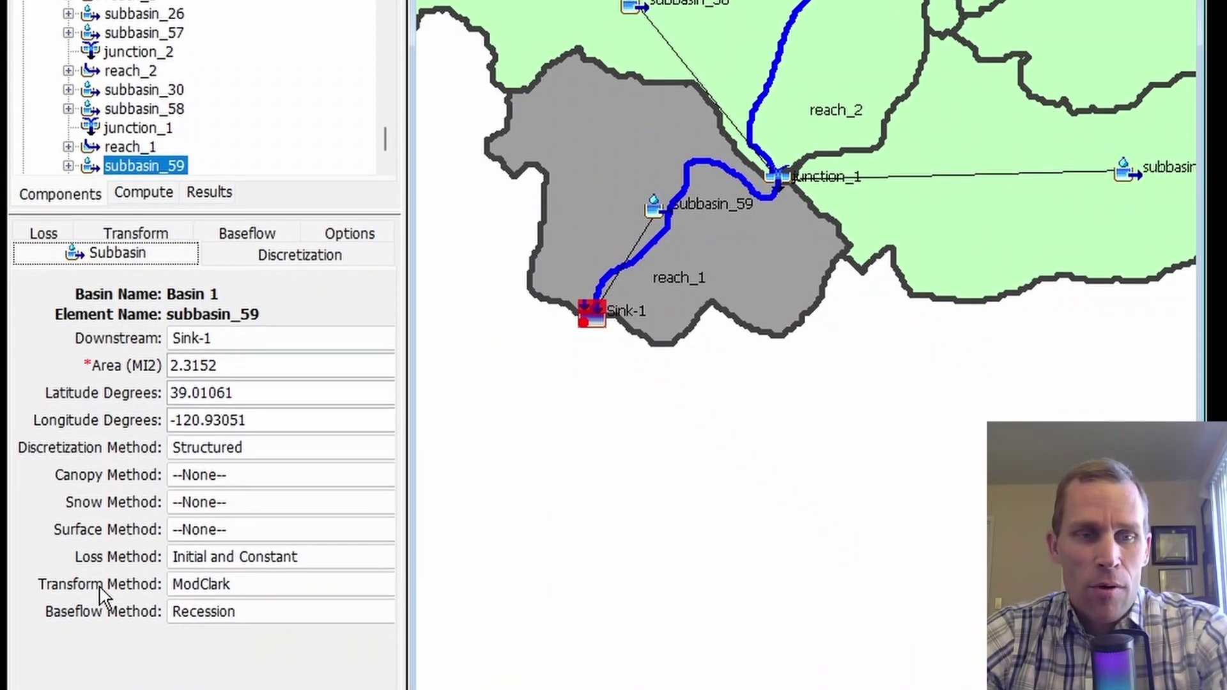
click(198, 525)
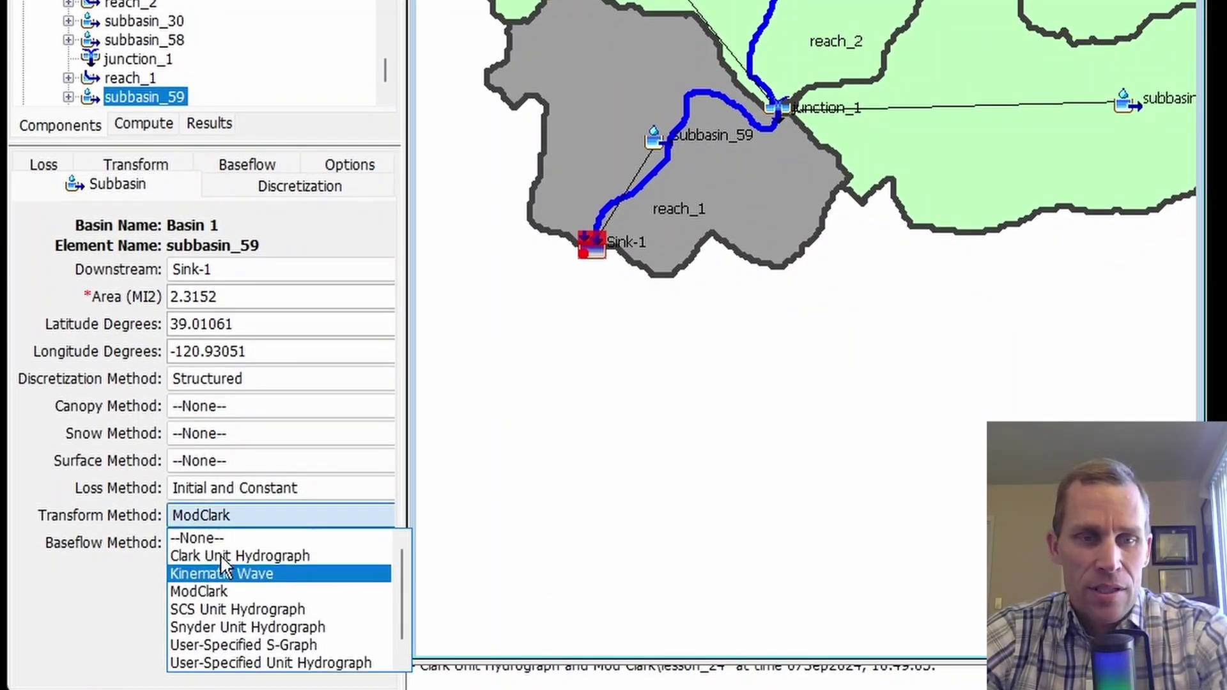
click(216, 541)
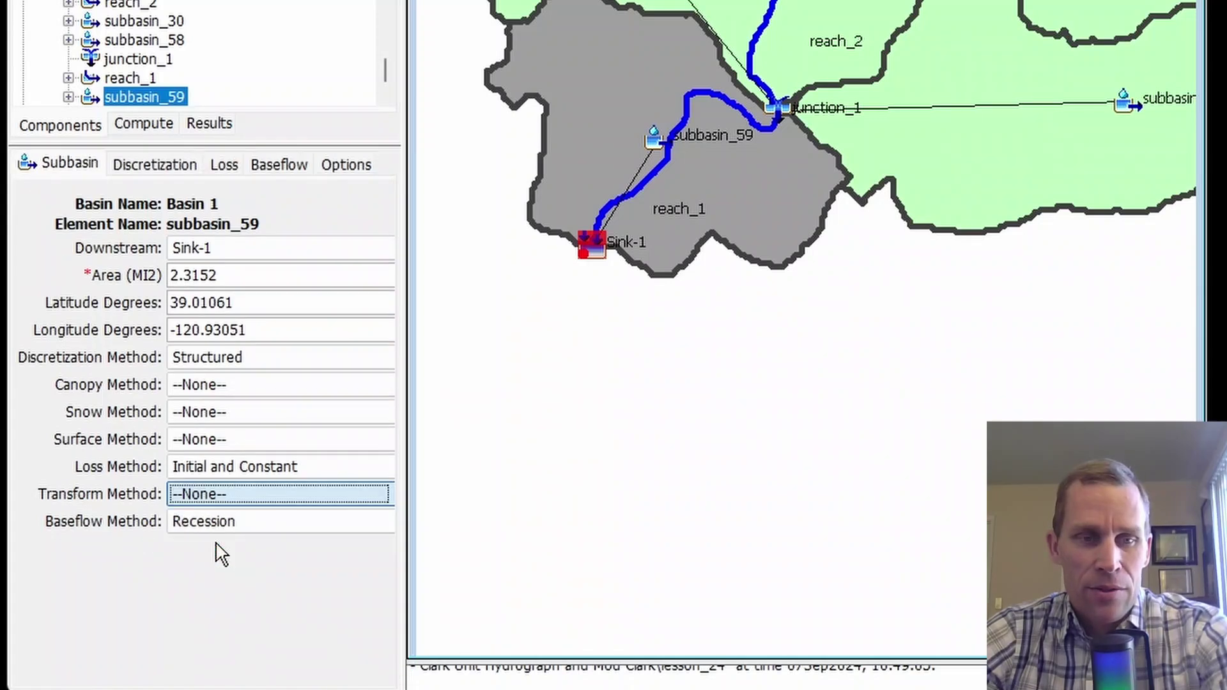
click(221, 496)
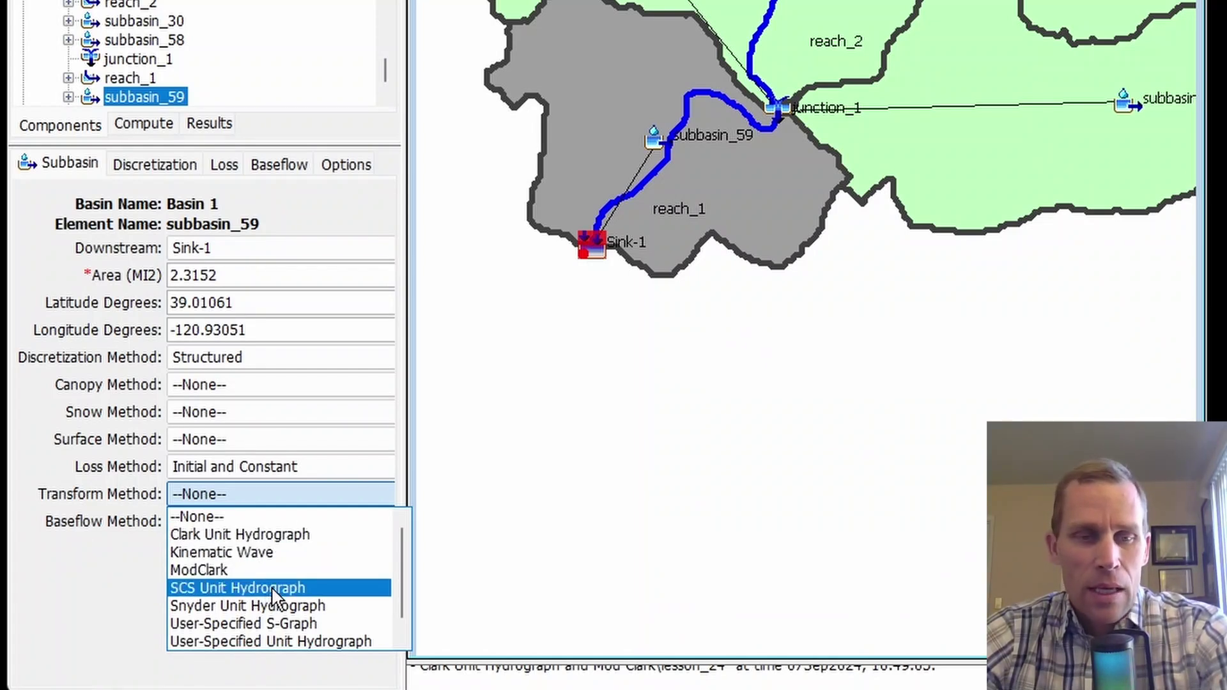
scroll(279, 601, down, 1)
scroll(281, 601, up, 1)
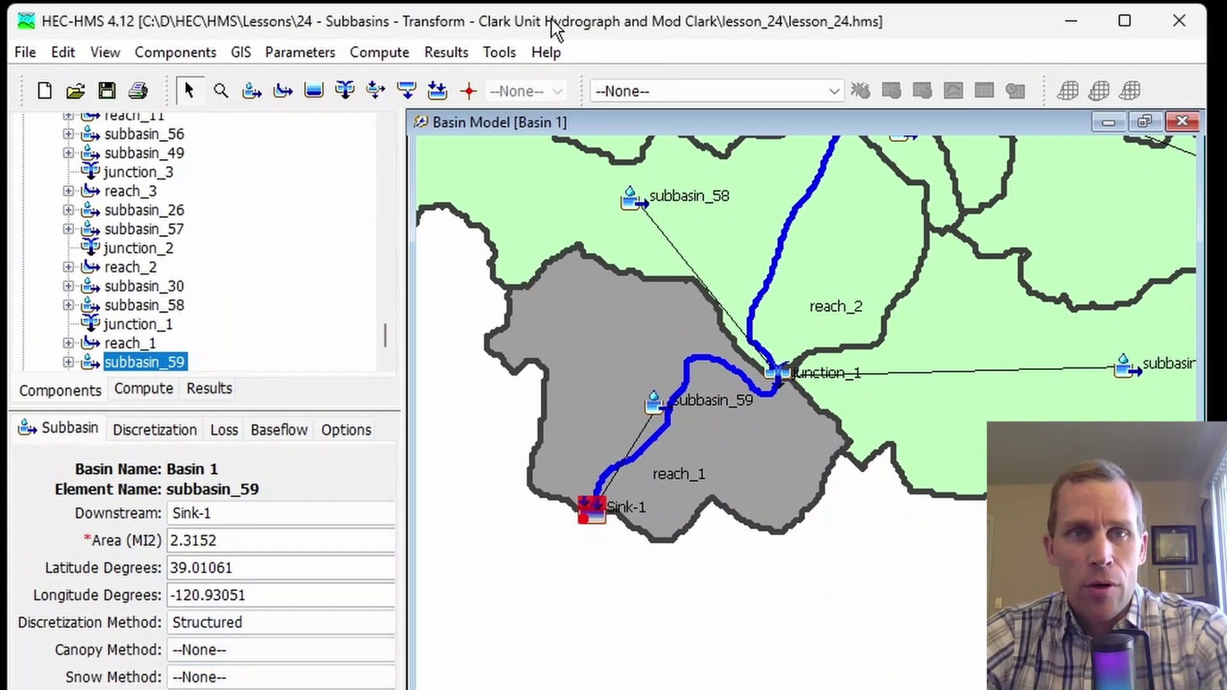
click(500, 54)
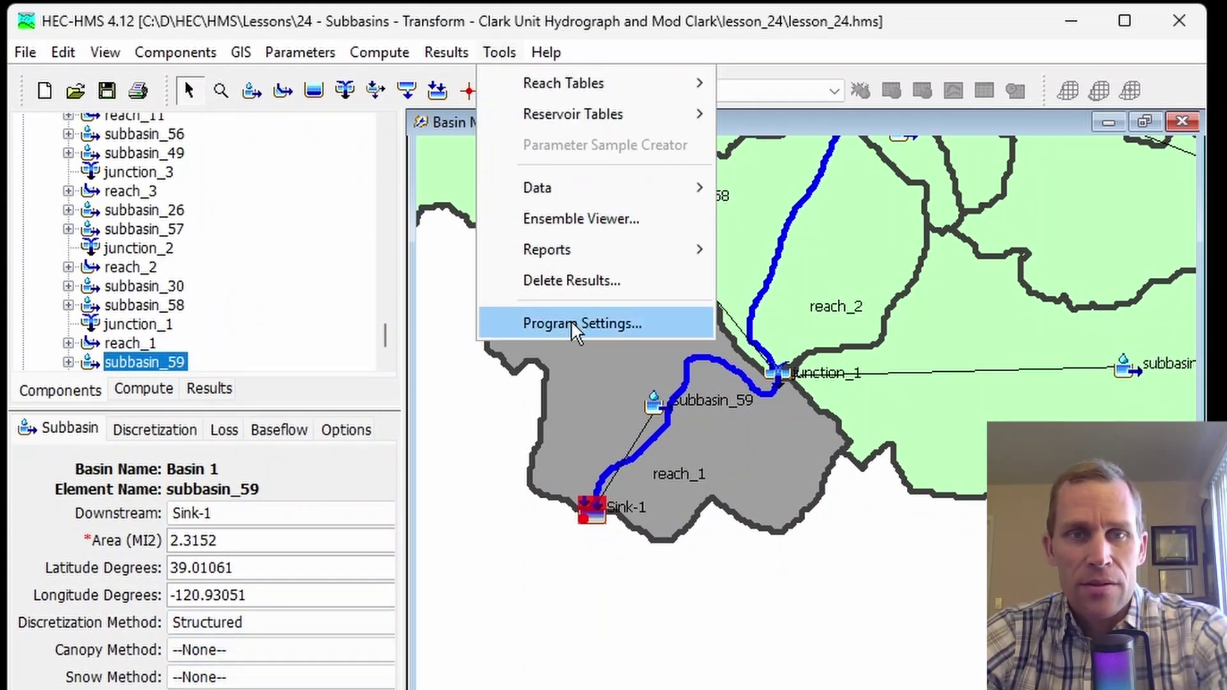
click(570, 321)
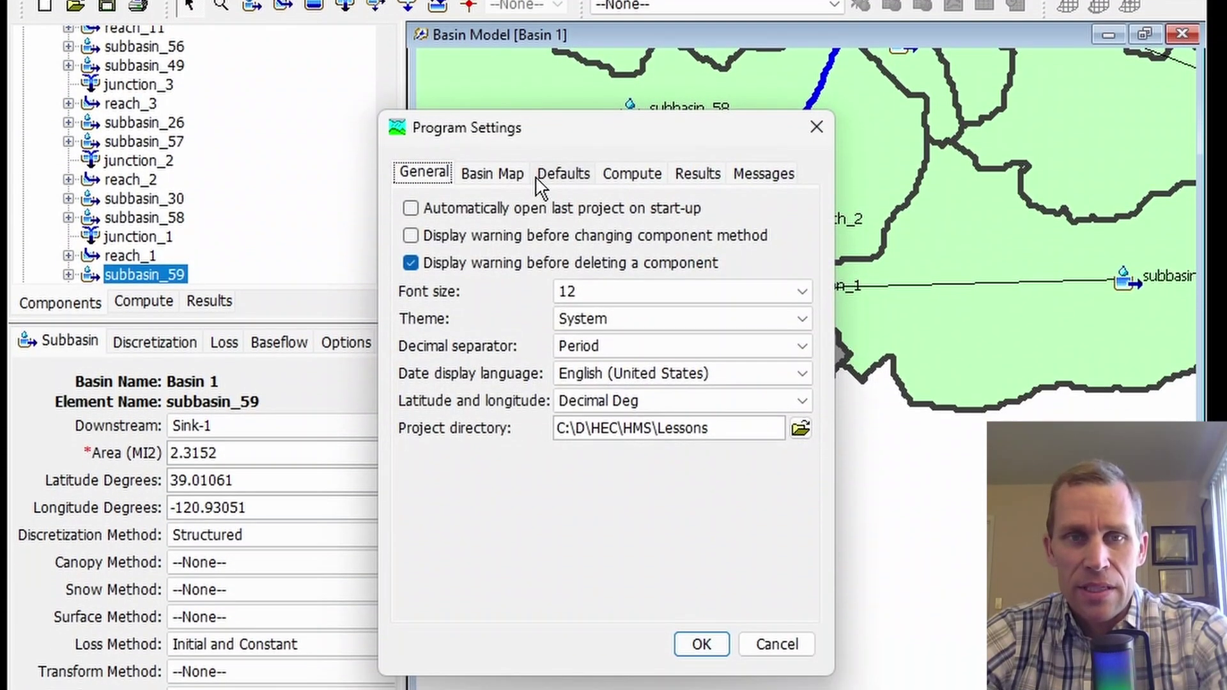
click(563, 172)
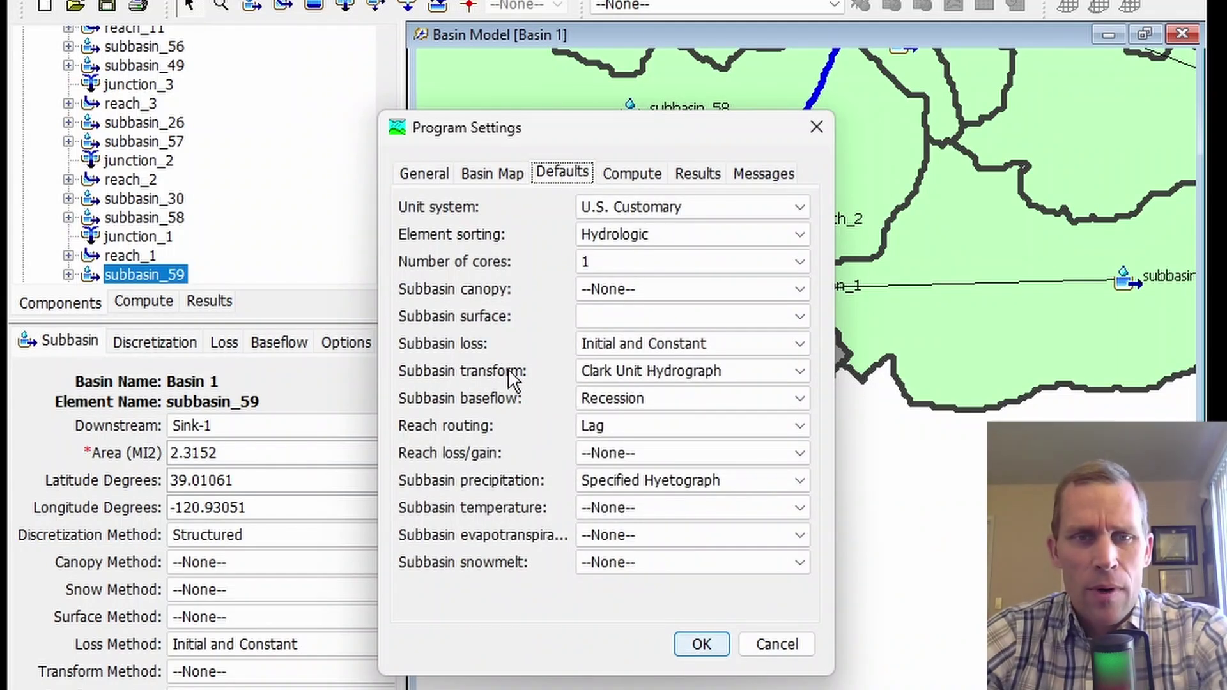
click(620, 374)
scroll(632, 413, up, 1)
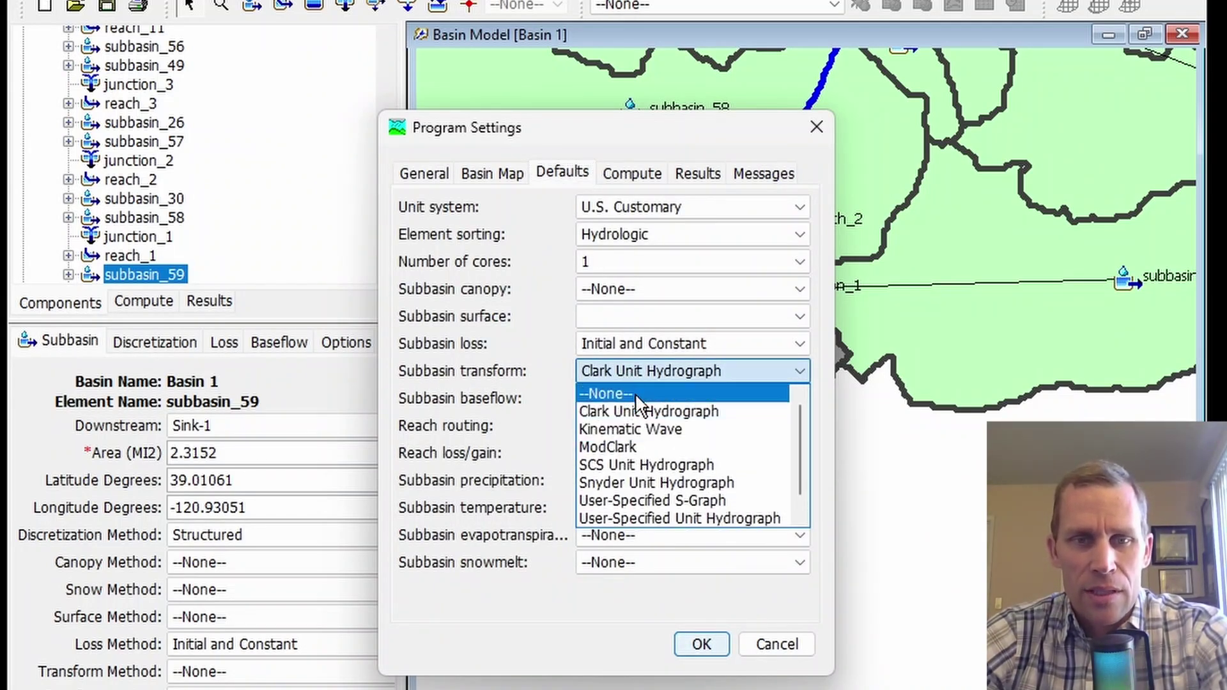
scroll(630, 399, down, 1)
scroll(633, 418, up, 1)
click(632, 412)
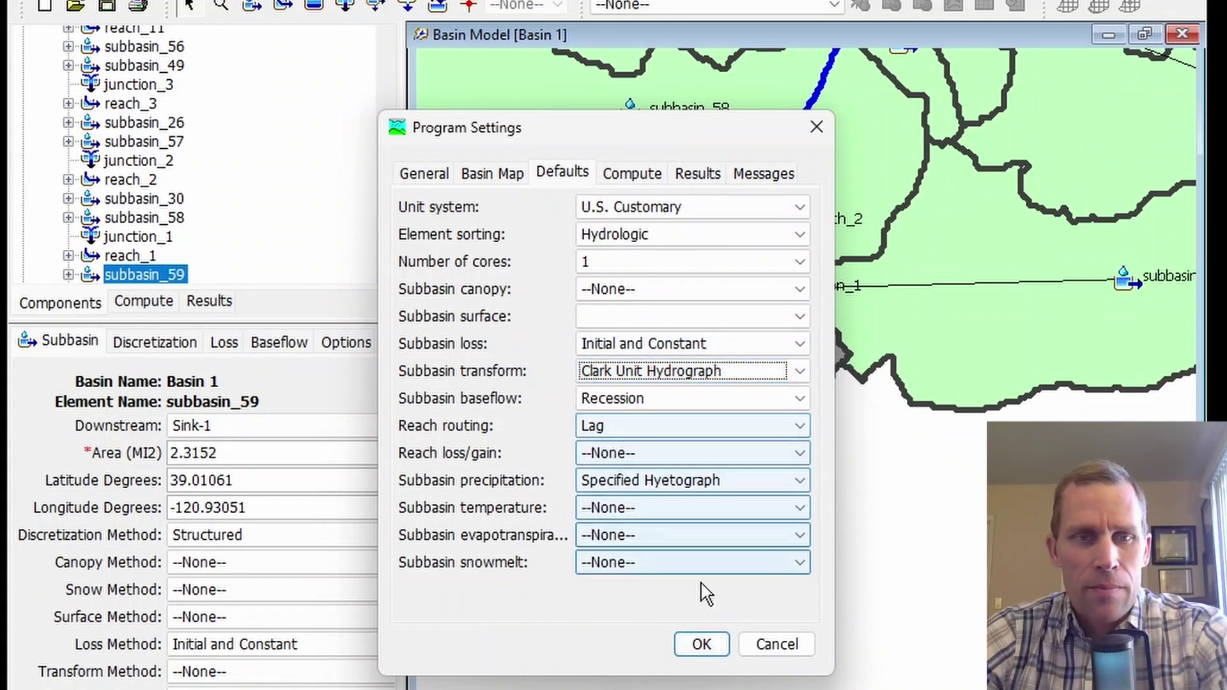
click(700, 644)
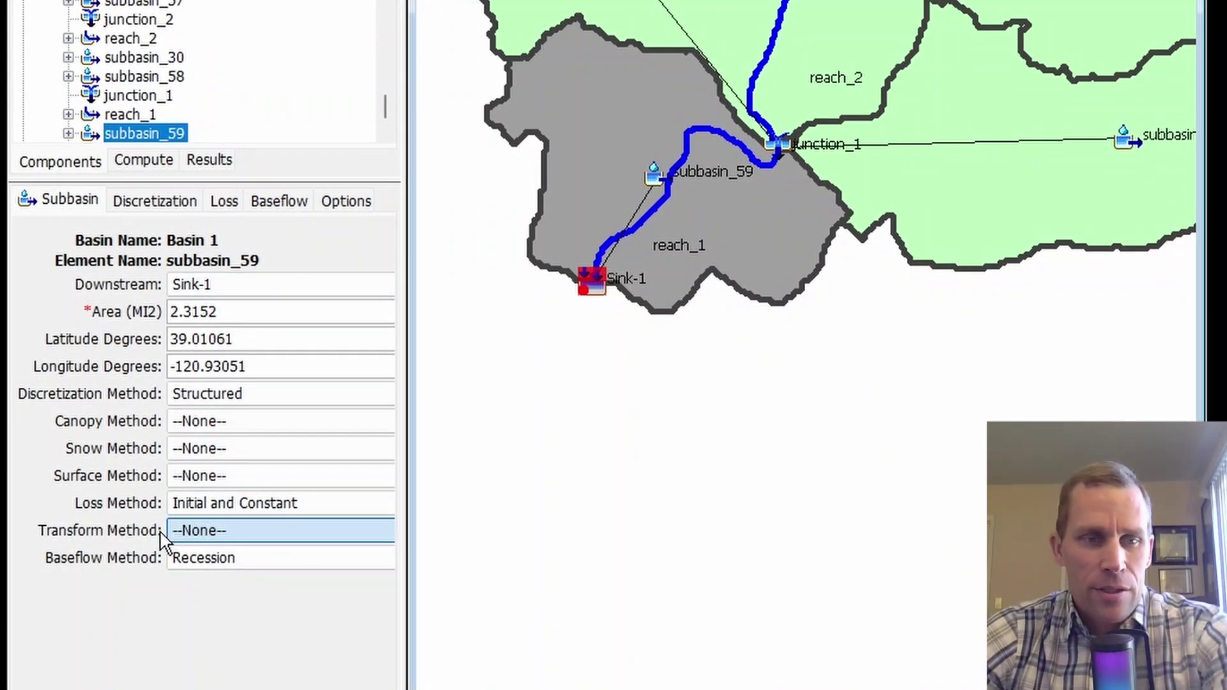
- Review the transform methods and switch subbasin_59 from None to Clark Unit Hydrograph
click(213, 537)
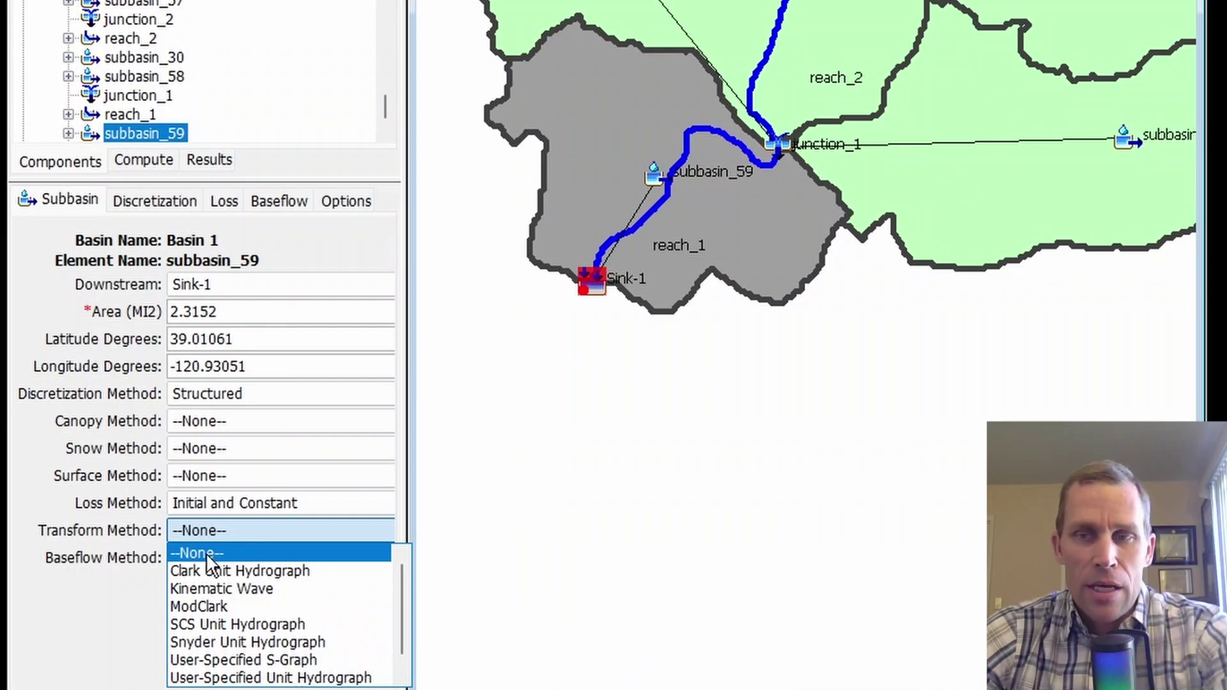
click(213, 555)
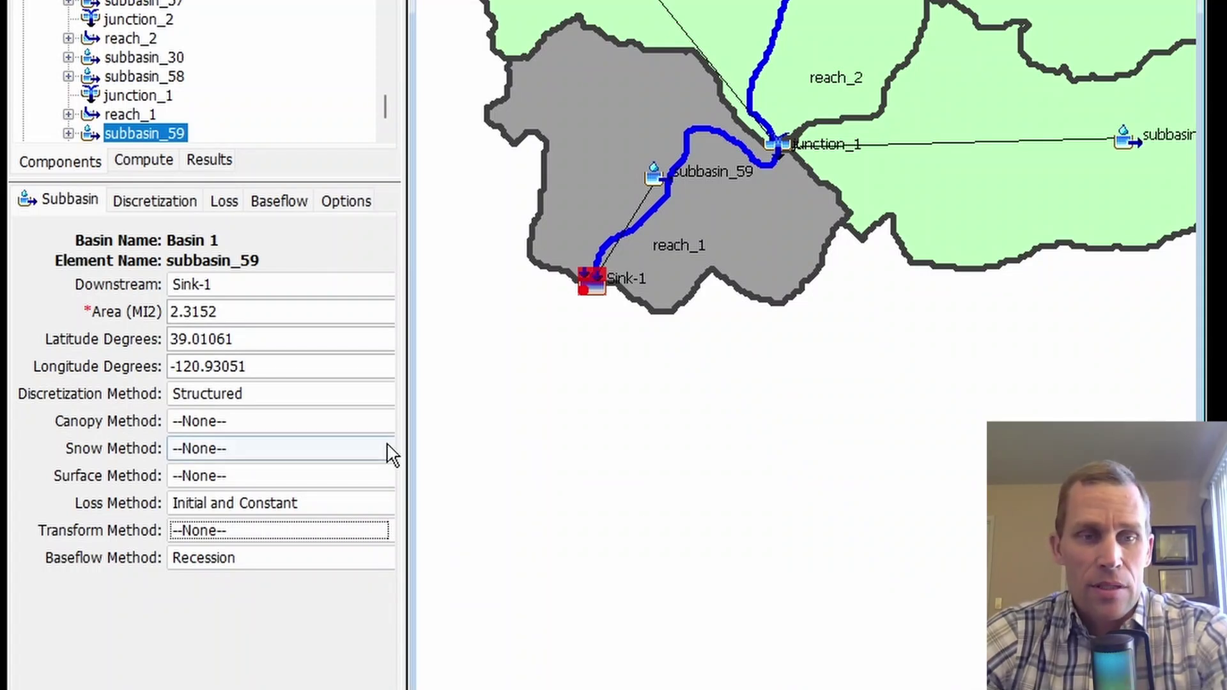
click(247, 544)
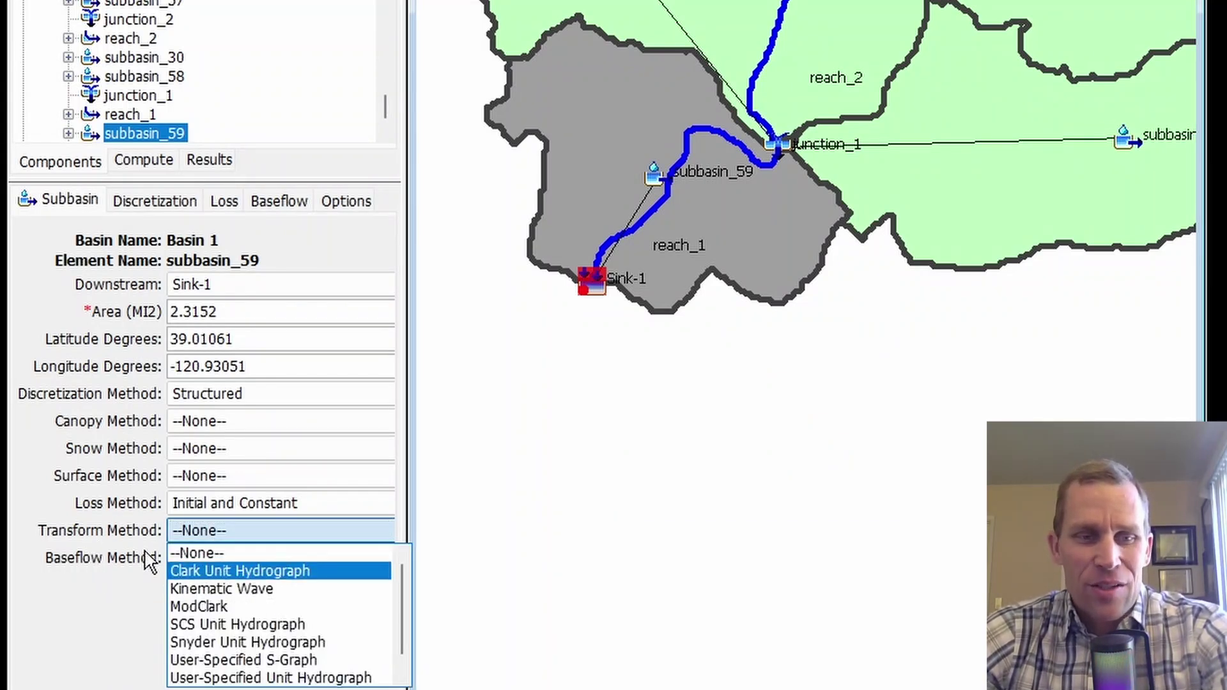
click(235, 571)
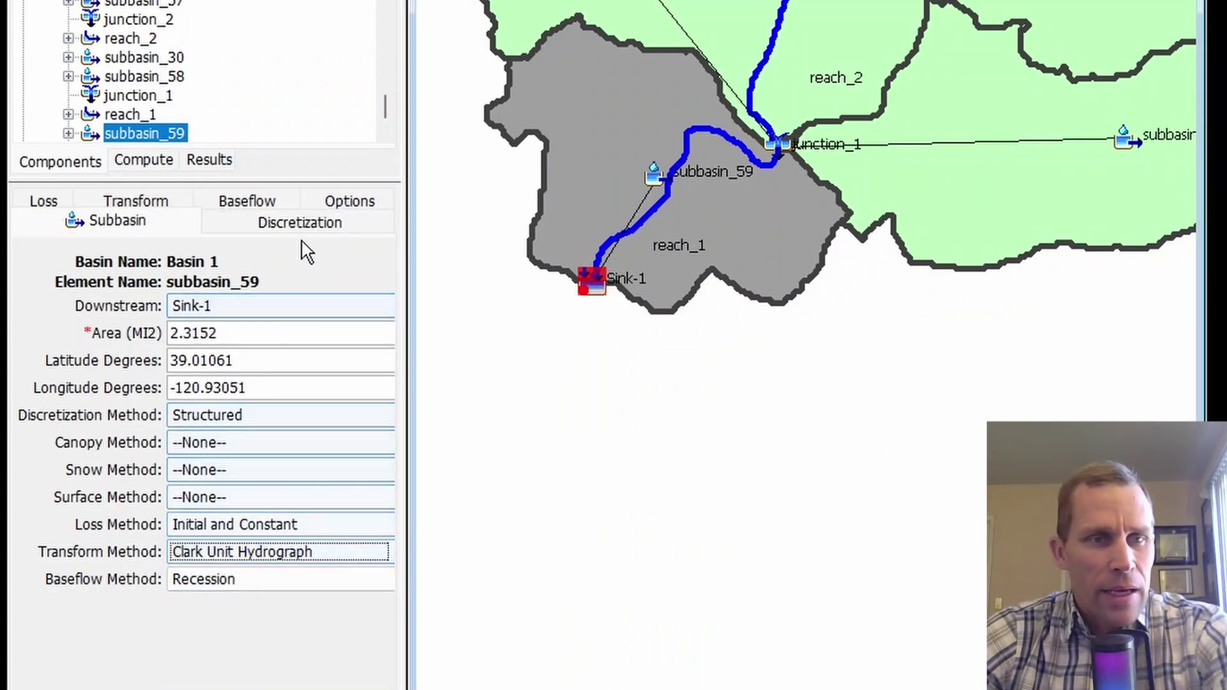
- Show subbasin_59's Clark Transform tab and widen the properties panel beside the basin map
click(137, 204)
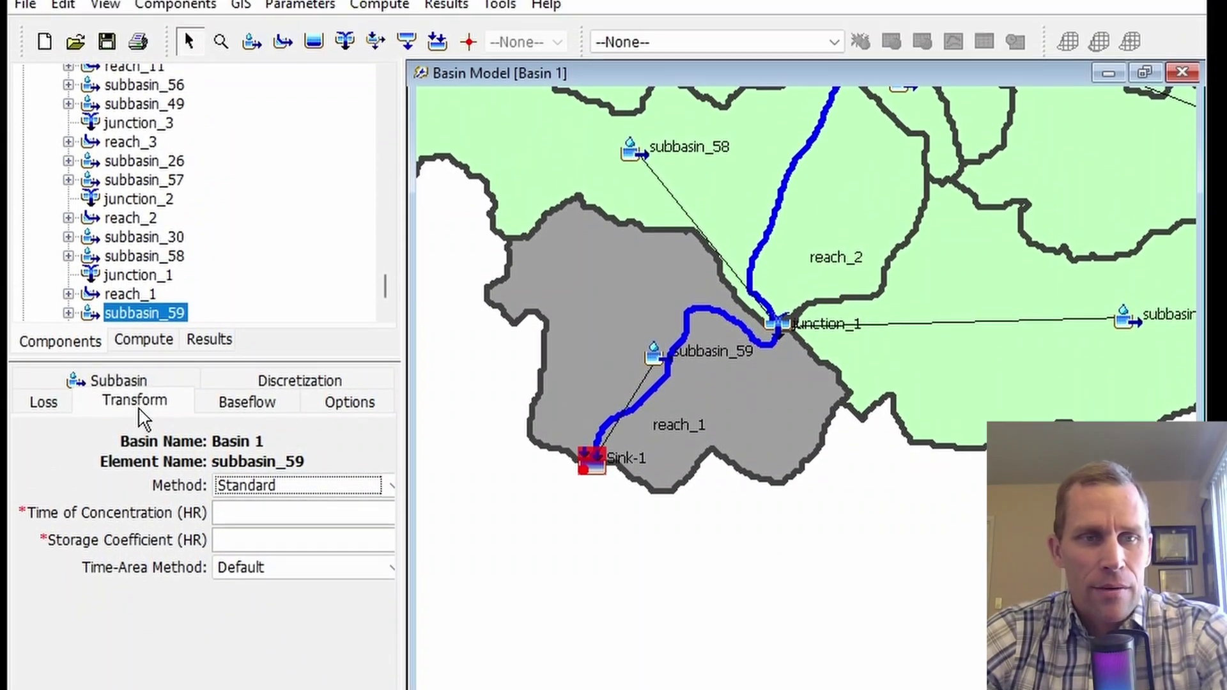
click(144, 269)
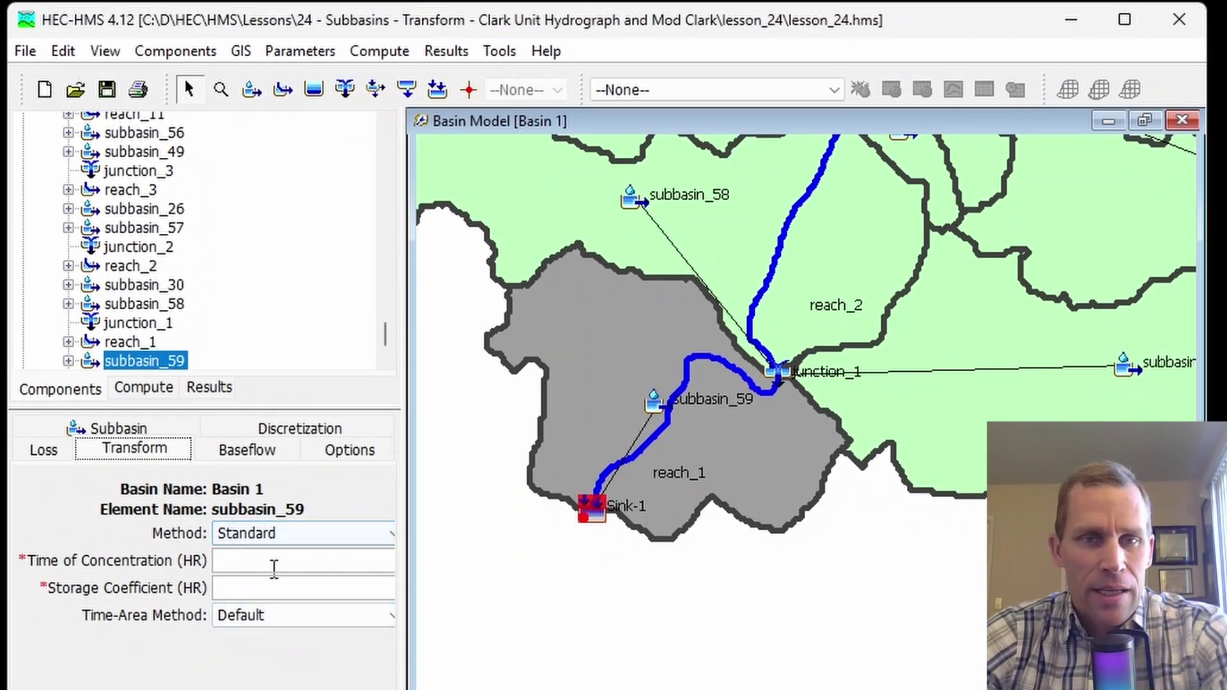
scroll(589, 392, up, 1)
scroll(639, 569, left, 2)
drag(401, 662, 480, 668)
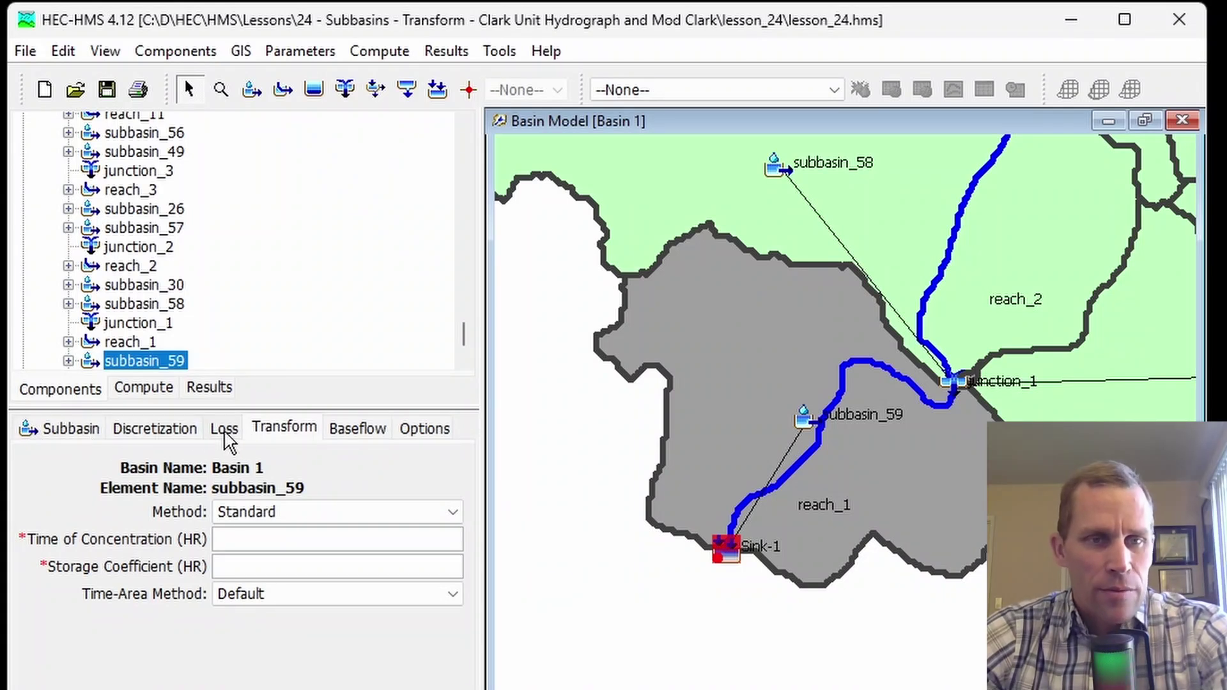
- Review the Clark method variants and keep the method at Standard
click(274, 438)
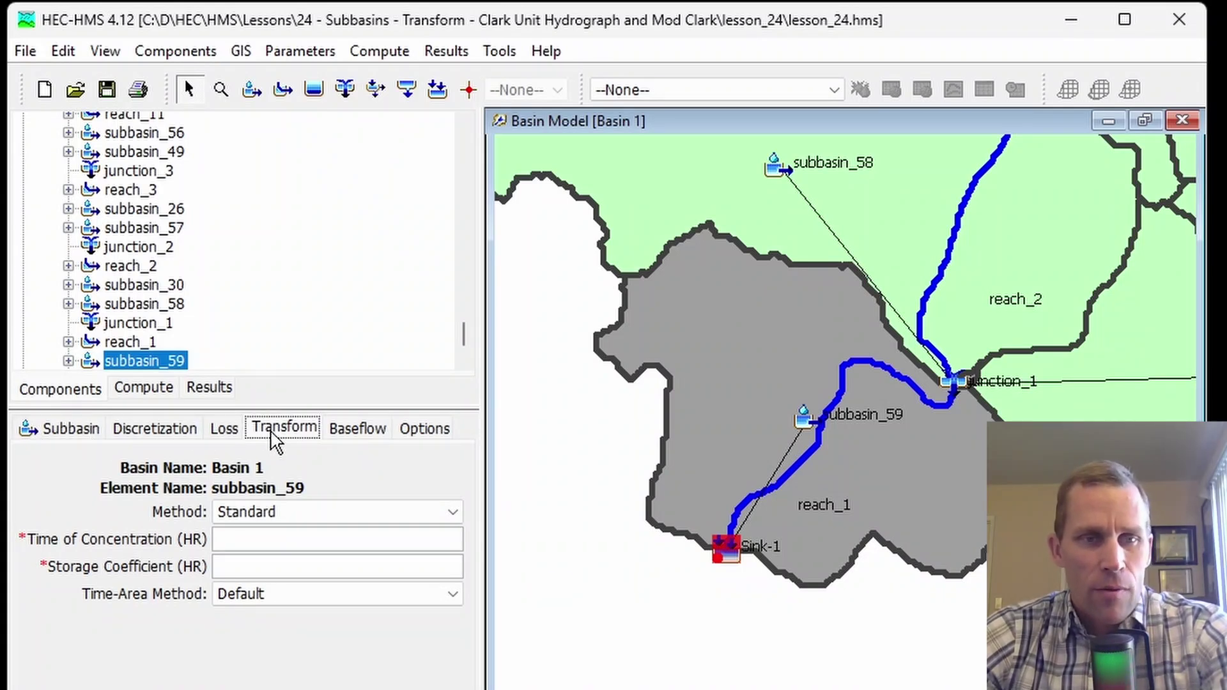
click(287, 514)
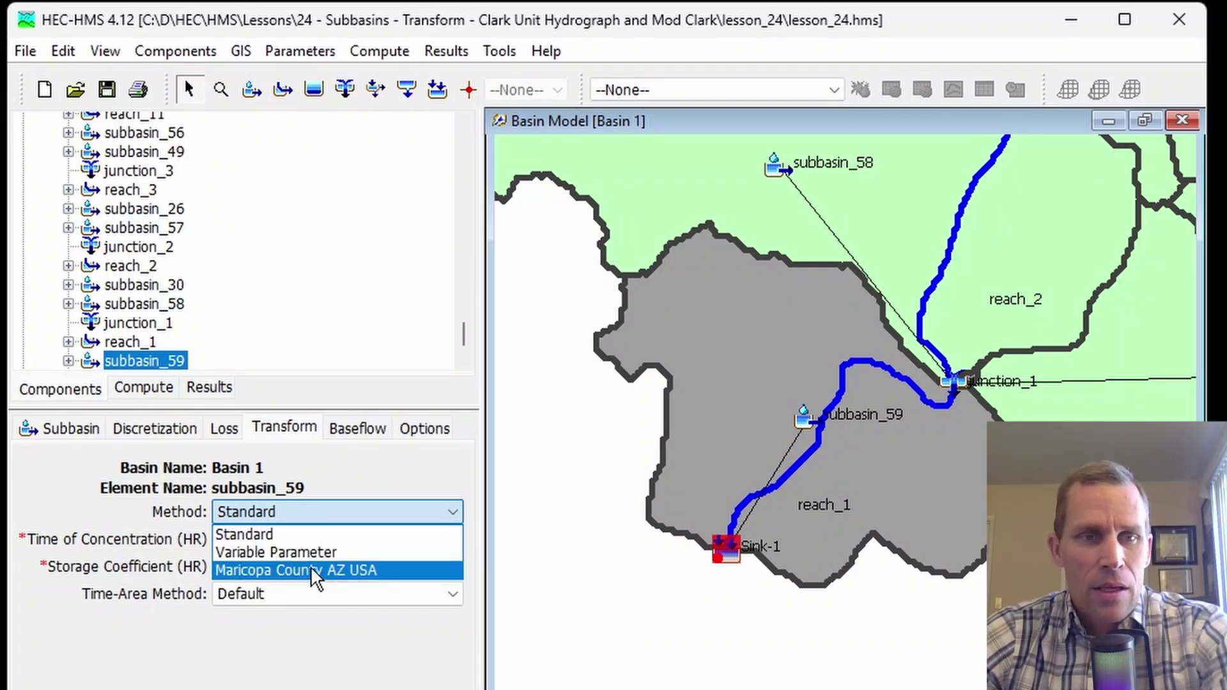
click(293, 534)
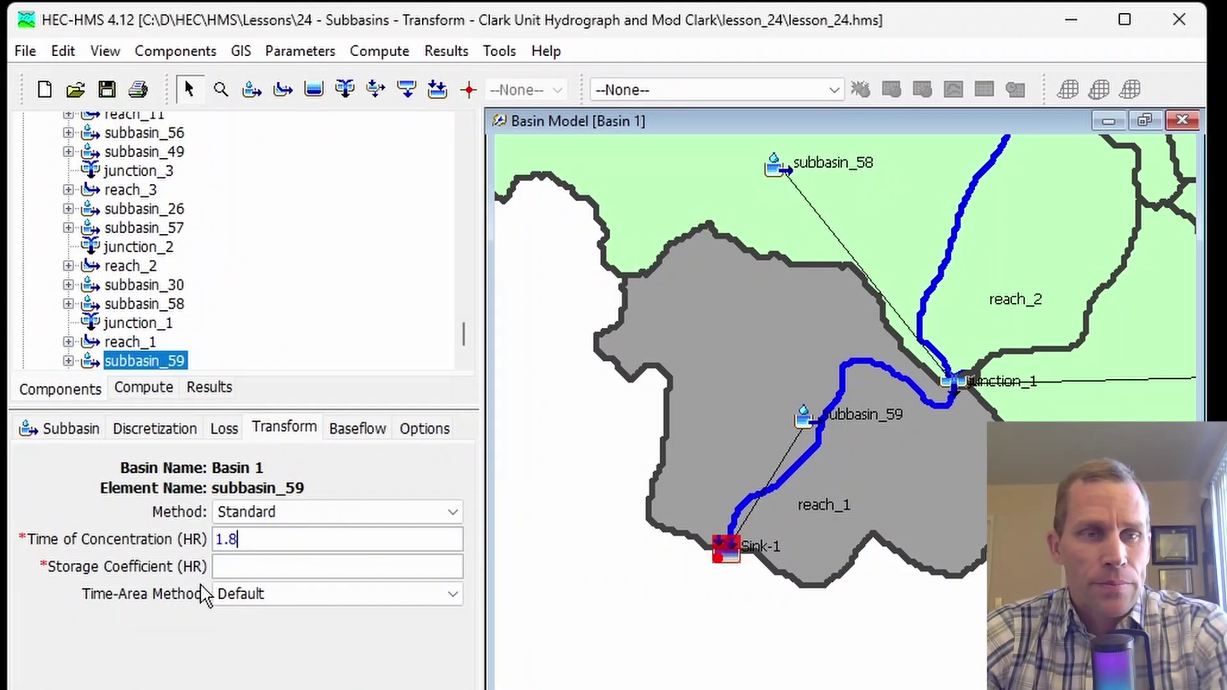
- Enter a 3.6-hour Storage Coefficient and keep the Time-Area Method at Default
click(230, 566)
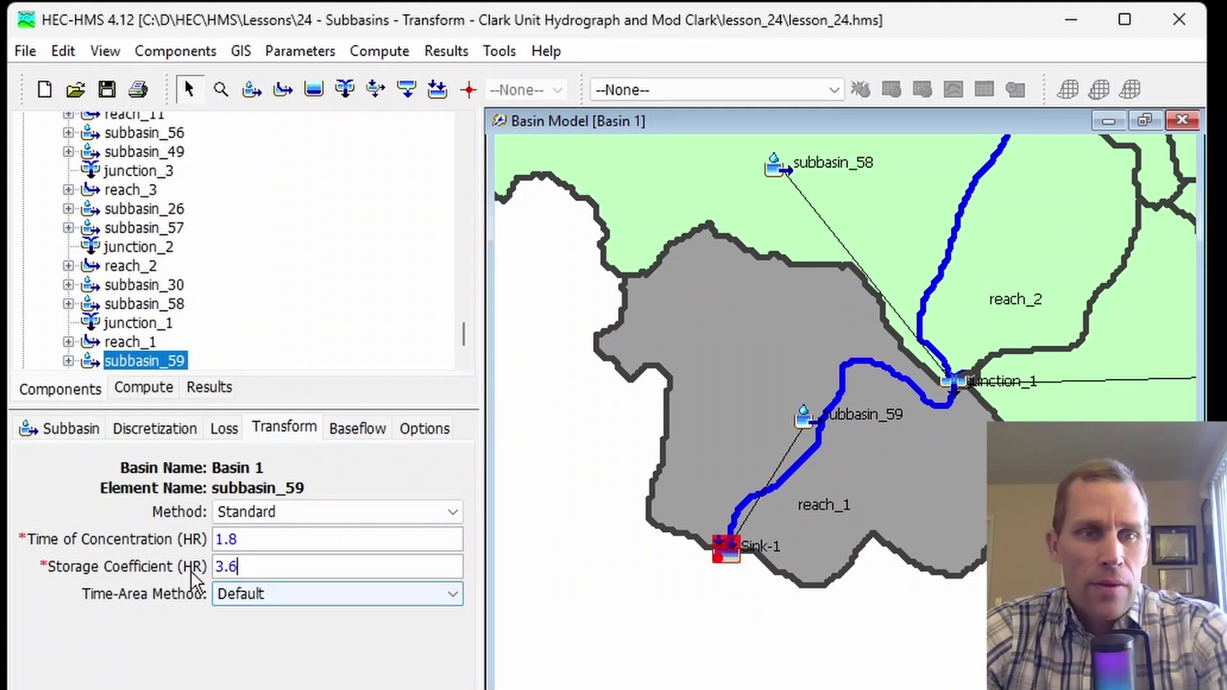
click(263, 595)
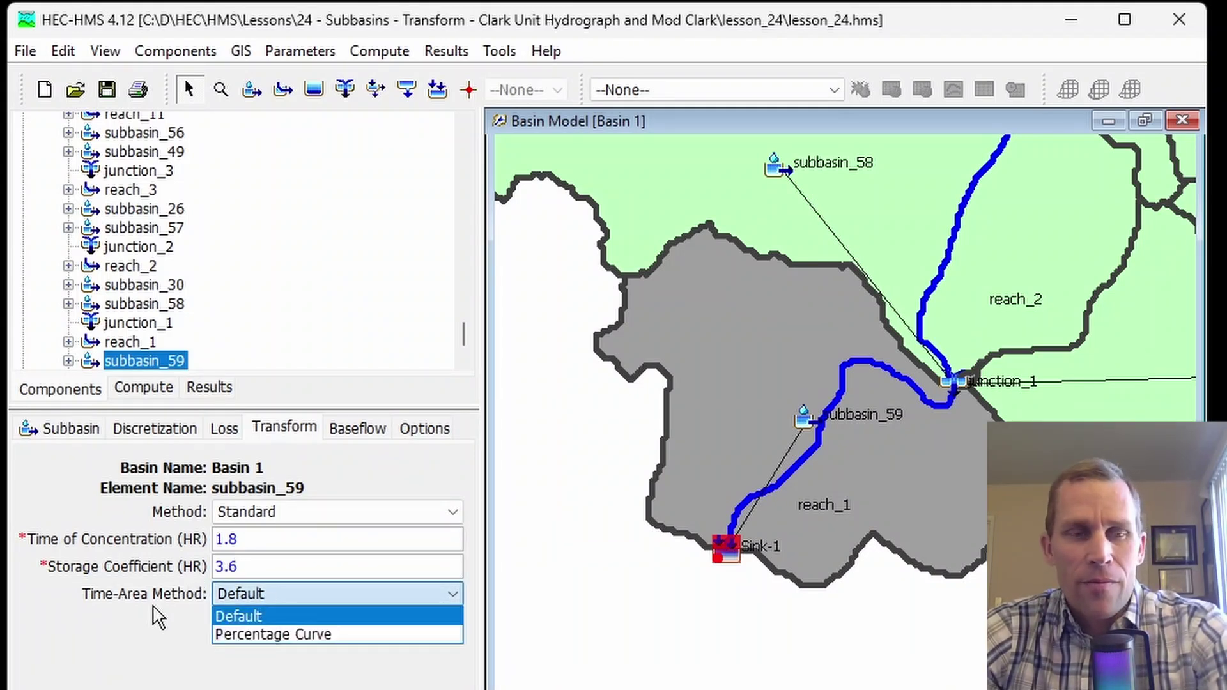
click(102, 604)
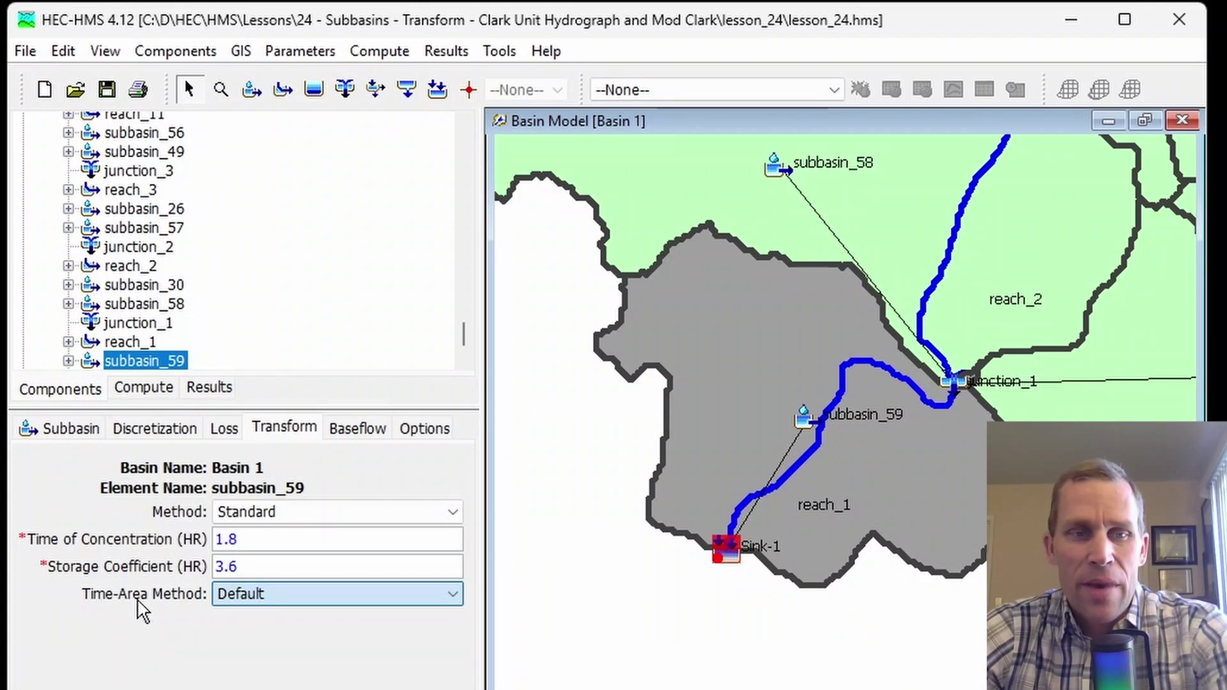
click(258, 594)
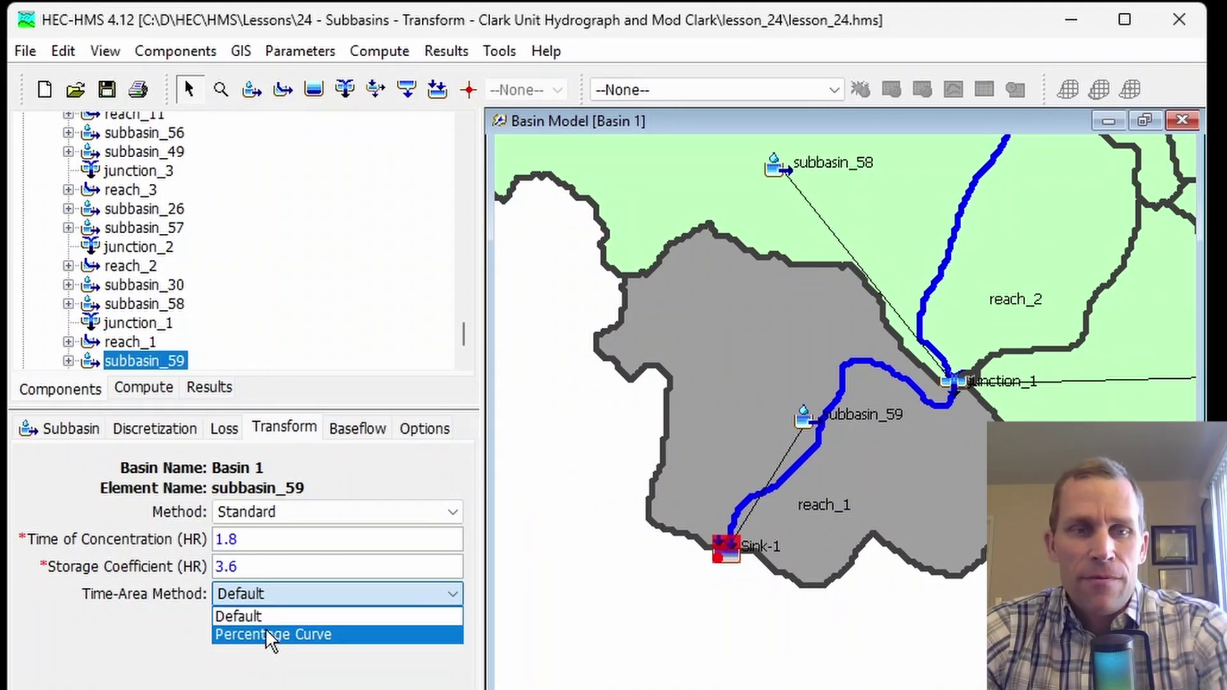
click(250, 618)
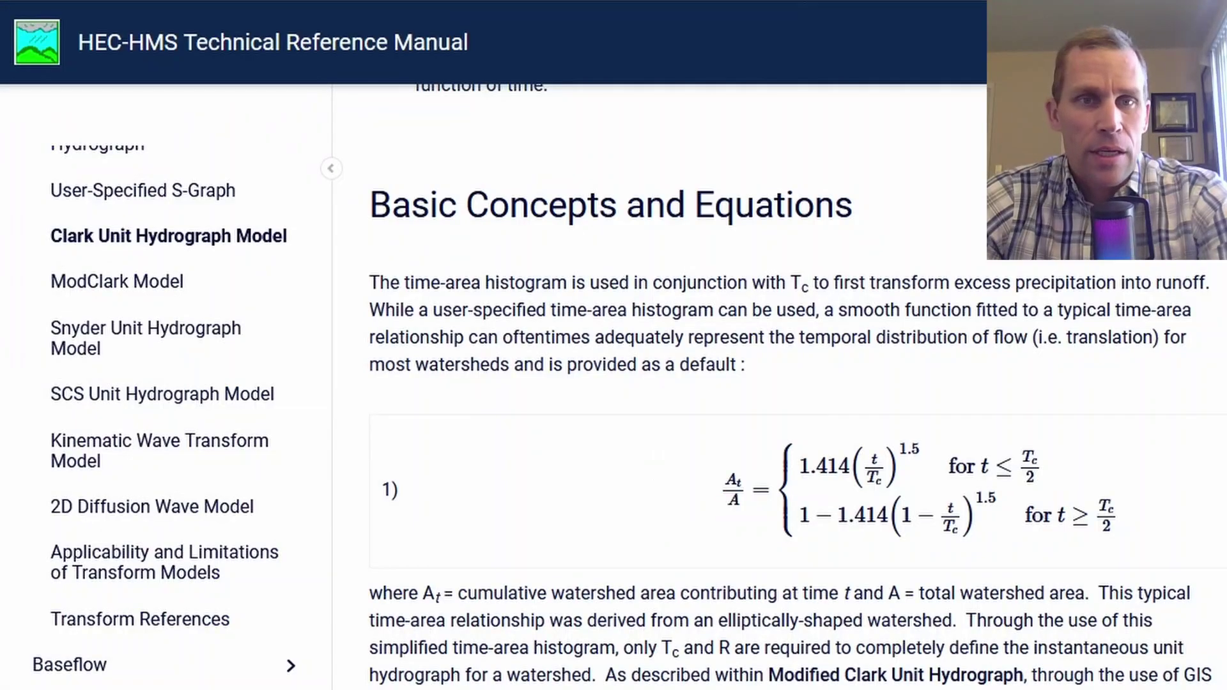
- In the Technical Reference Manual, scroll to Basic Concepts and Equations and highlight the default time-area equation
scroll(623, 163, up, 10)
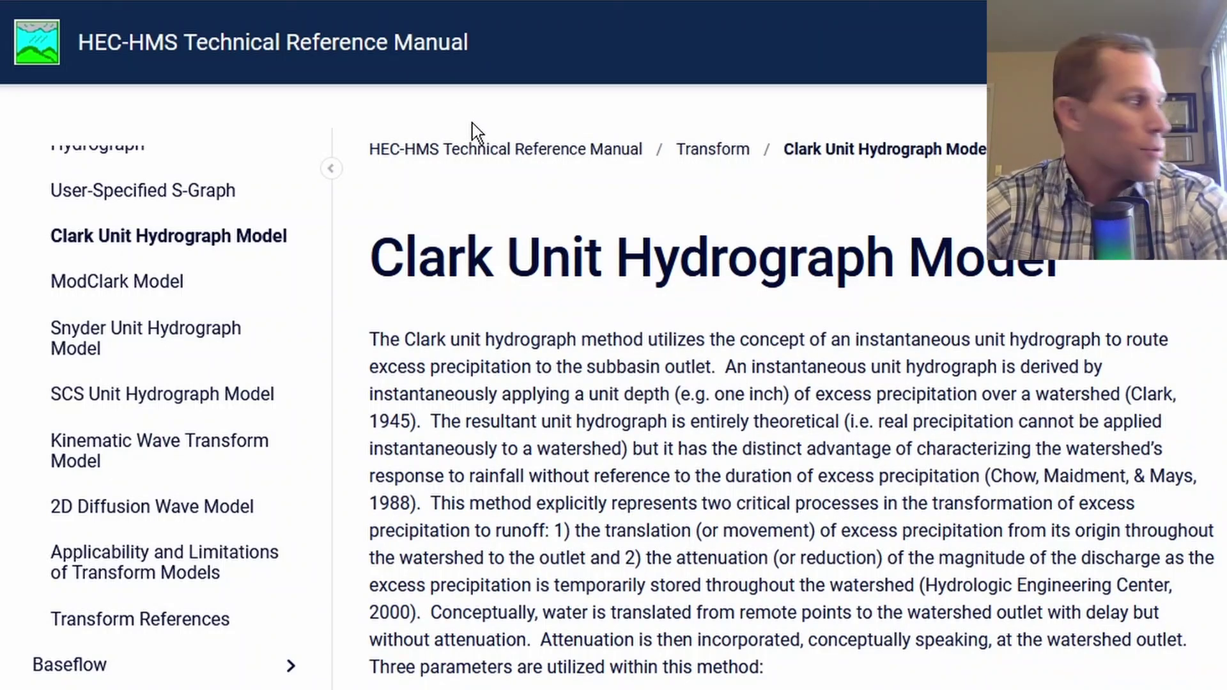
scroll(658, 274, down, 12)
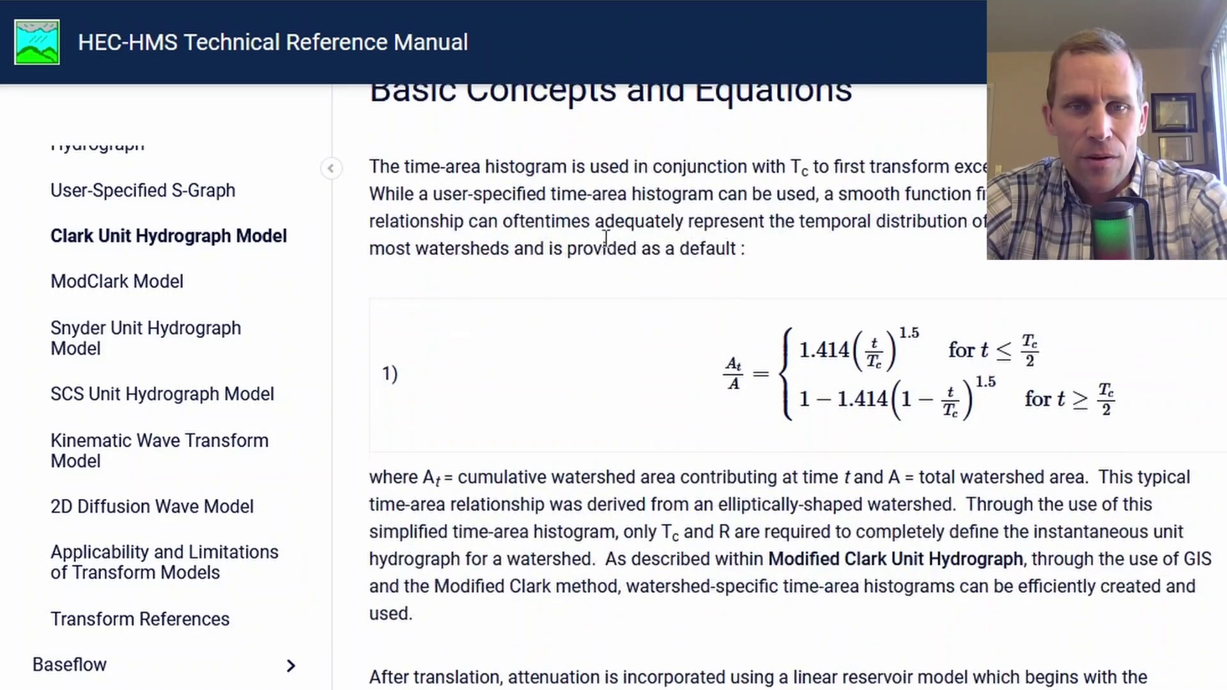
drag(731, 249, 397, 242)
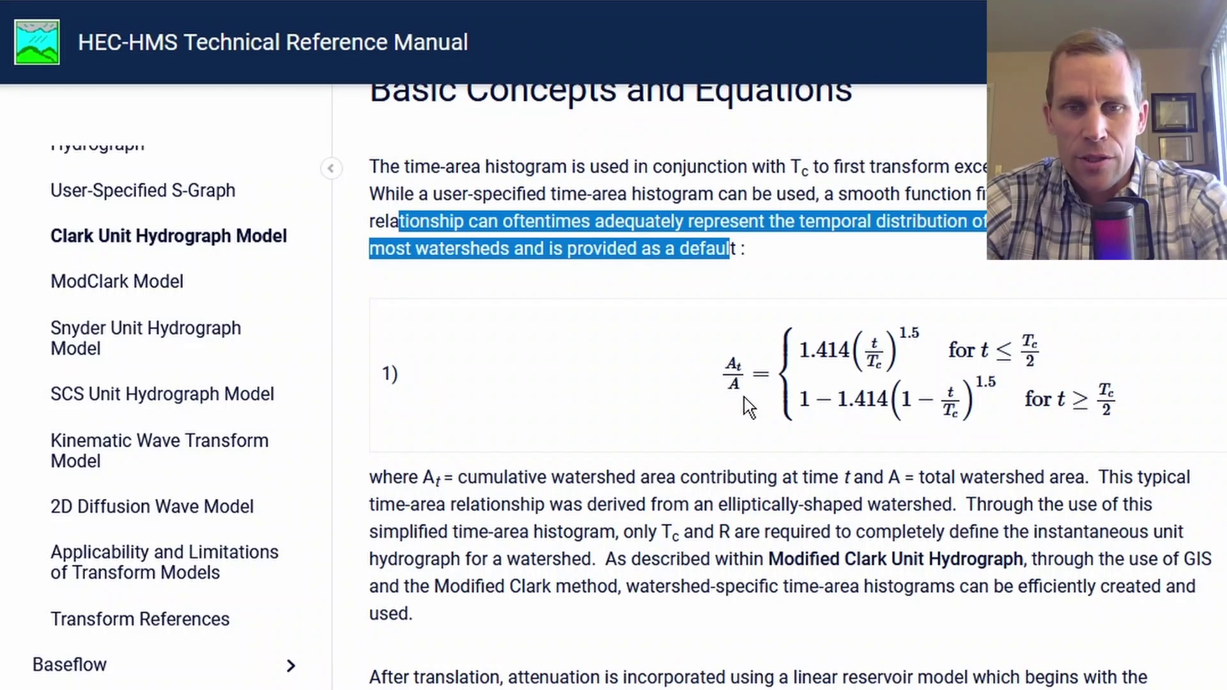
drag(807, 349, 1115, 409)
click(1116, 409)
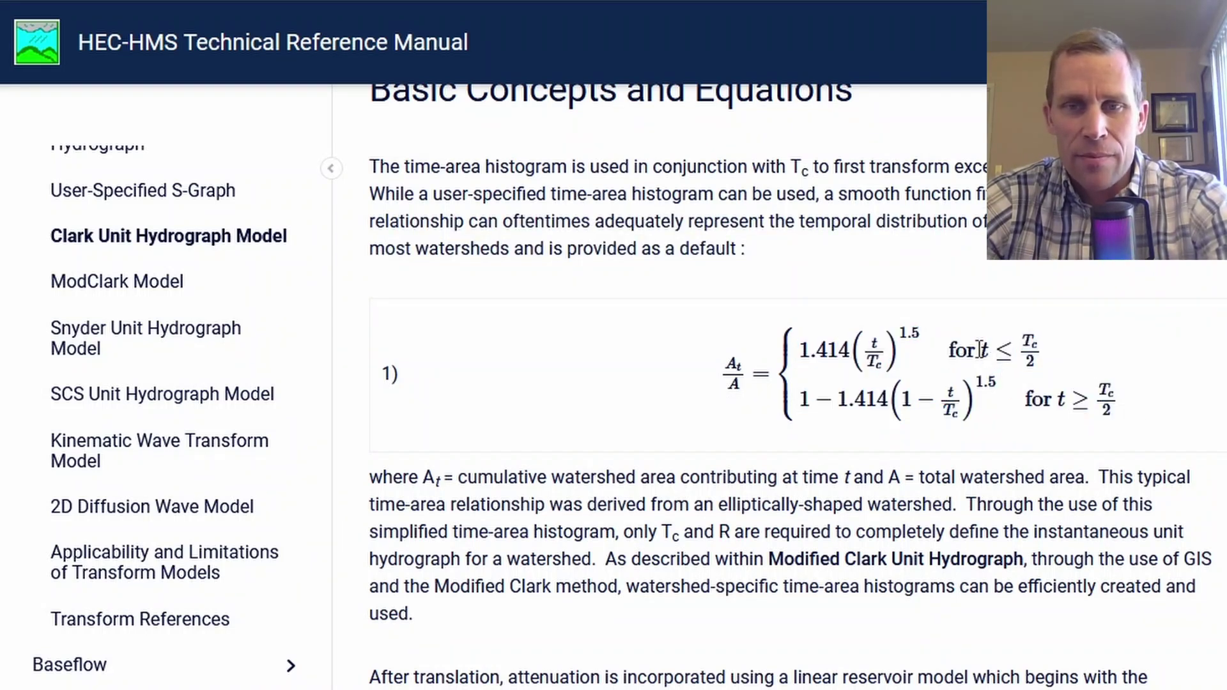
drag(979, 349, 1031, 362)
click(1074, 331)
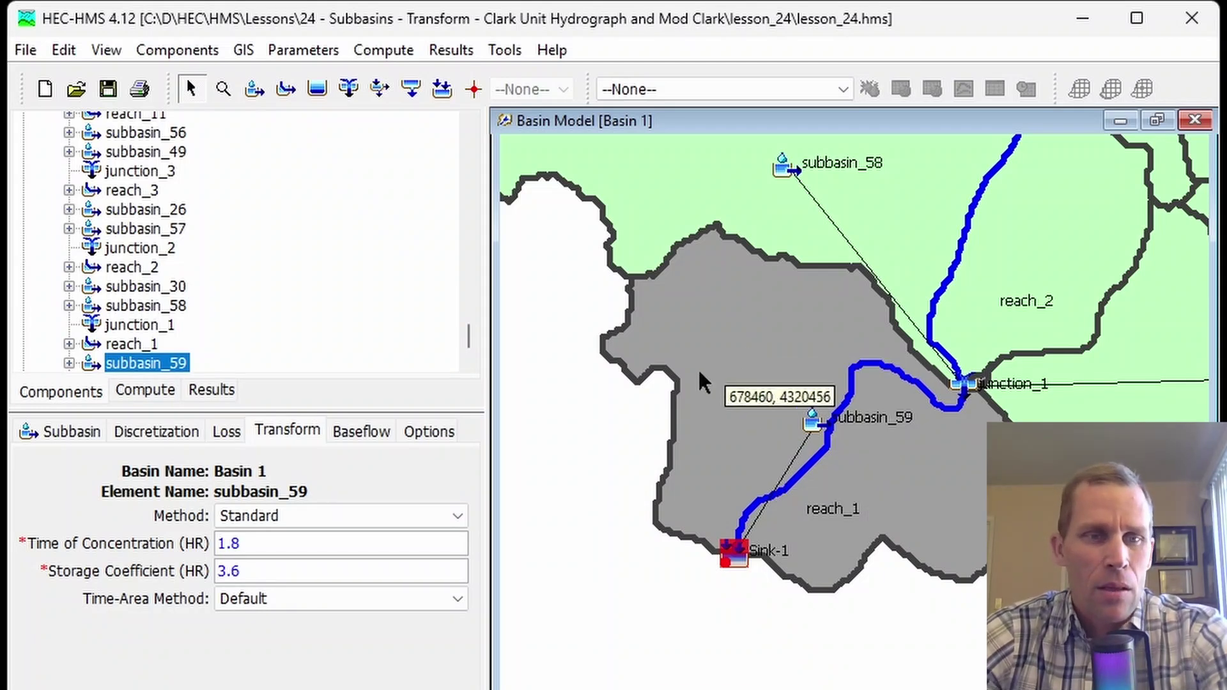
- Switch the Time-Area Method to Percentage Curve and check the still-empty curve list
click(266, 606)
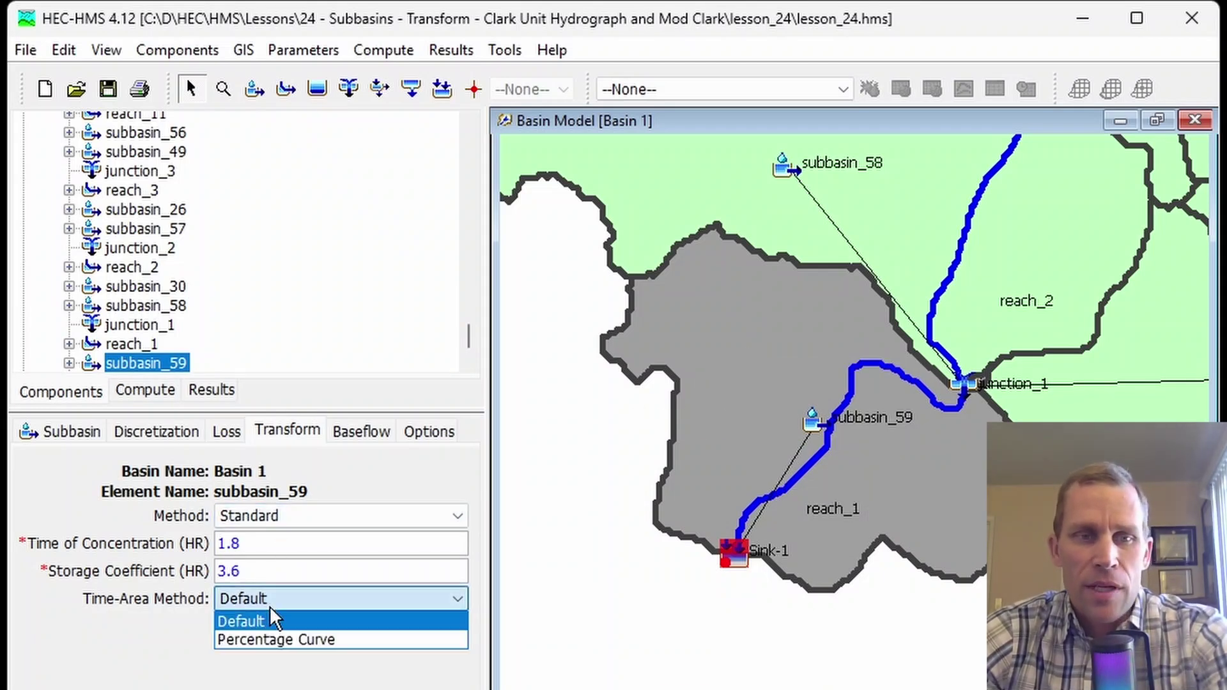
click(302, 633)
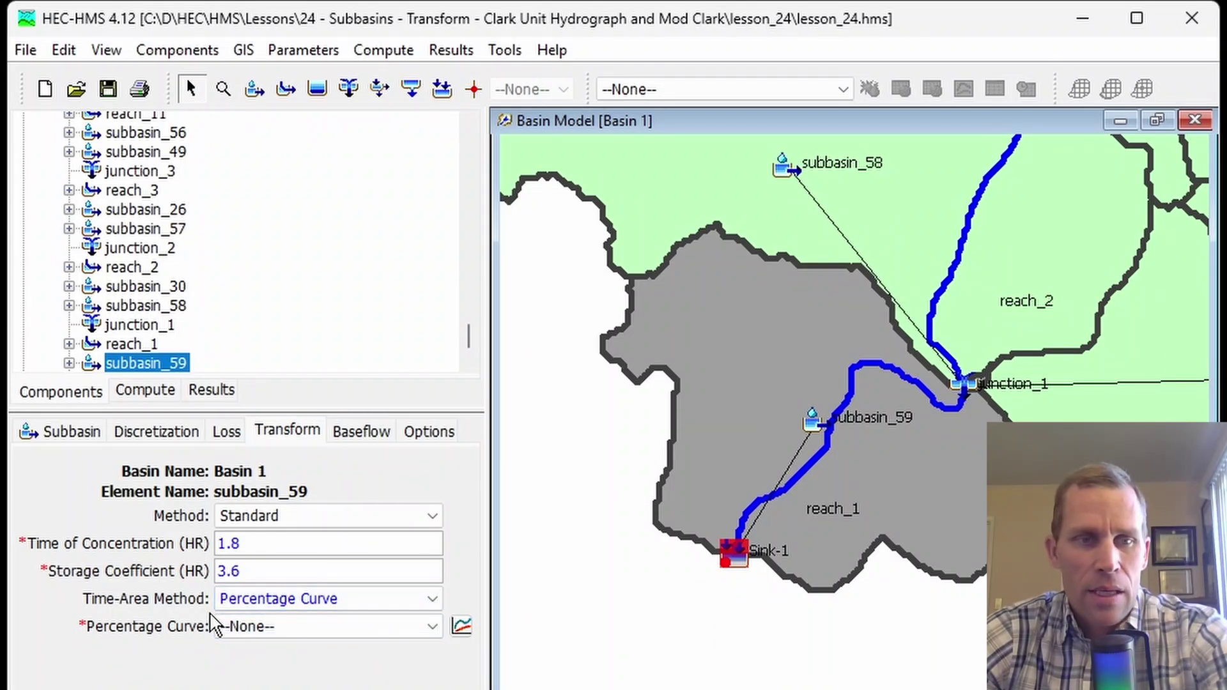
click(268, 626)
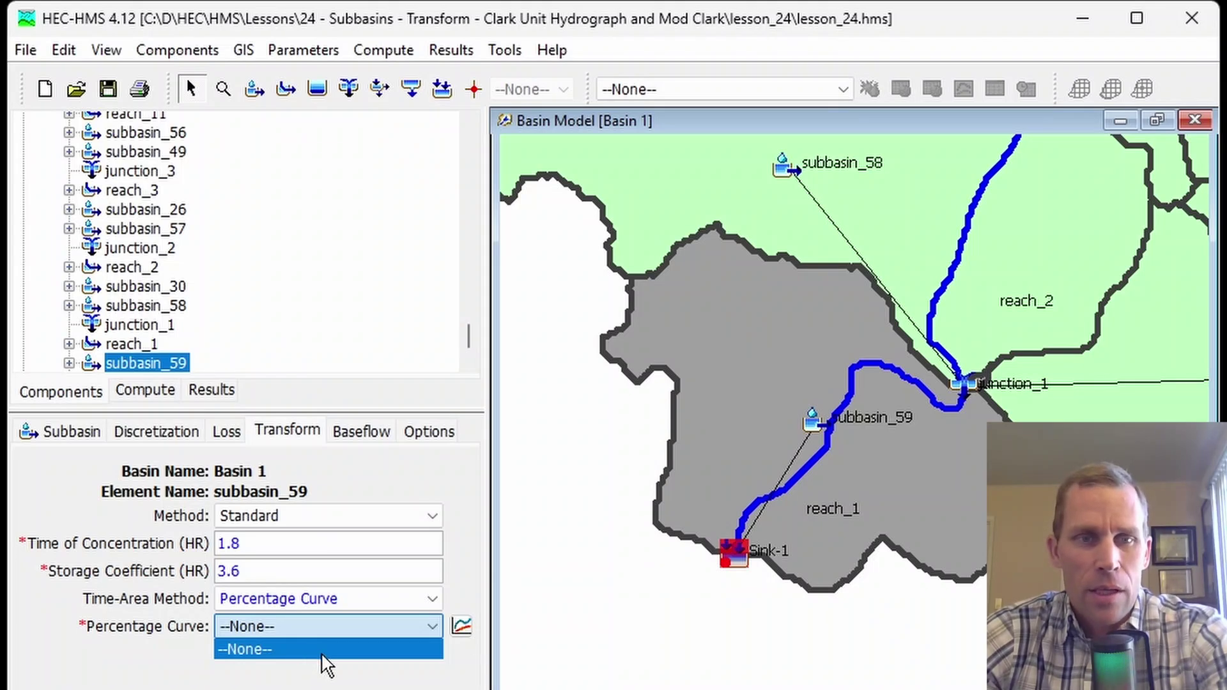
click(455, 682)
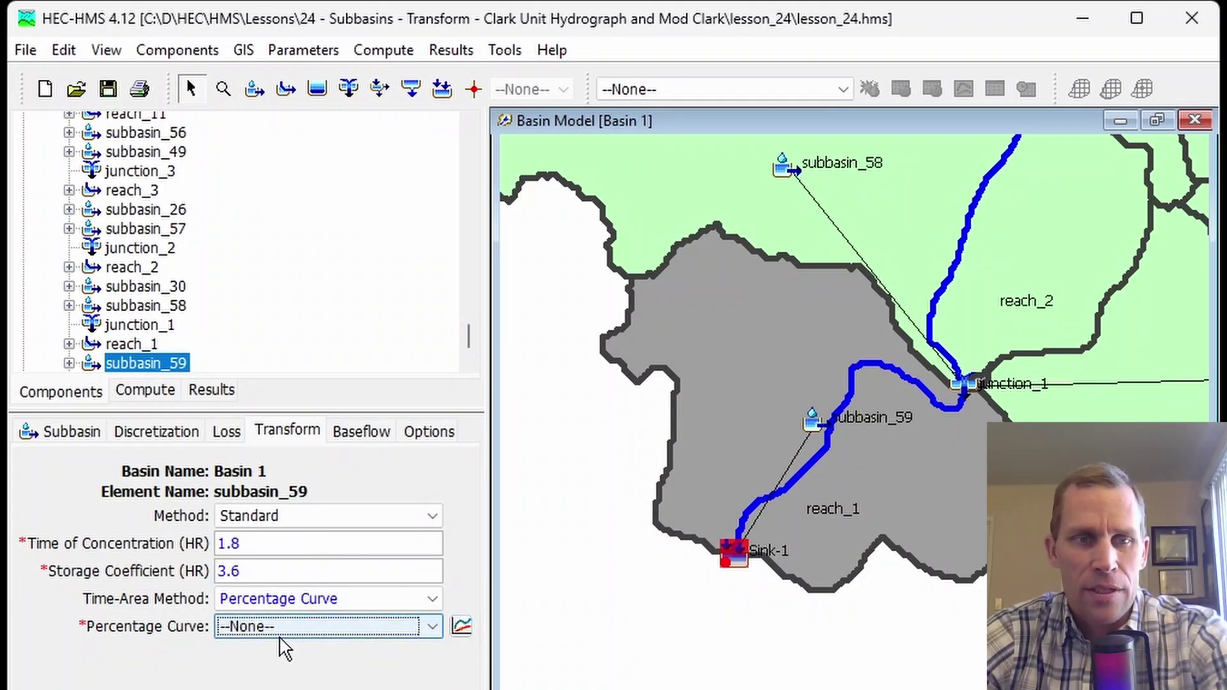
- Create a Percentage Curves paired data item named standard_pct_curve_59 in the Paired Data Manager
click(178, 49)
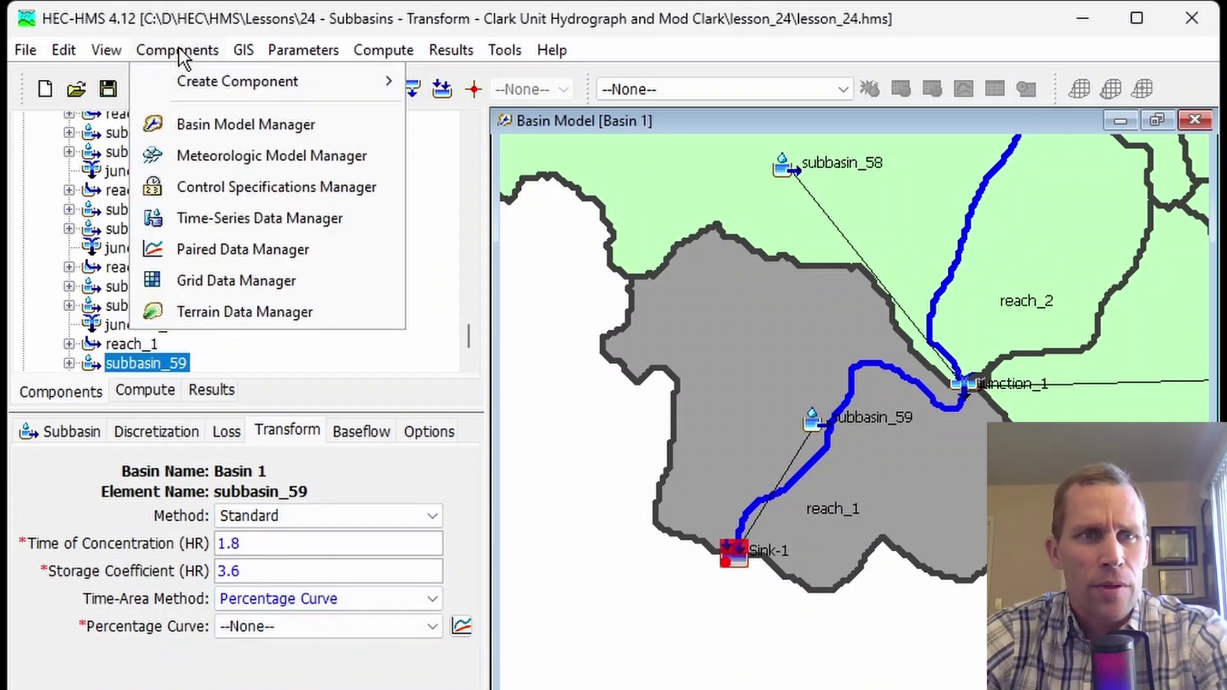
click(236, 247)
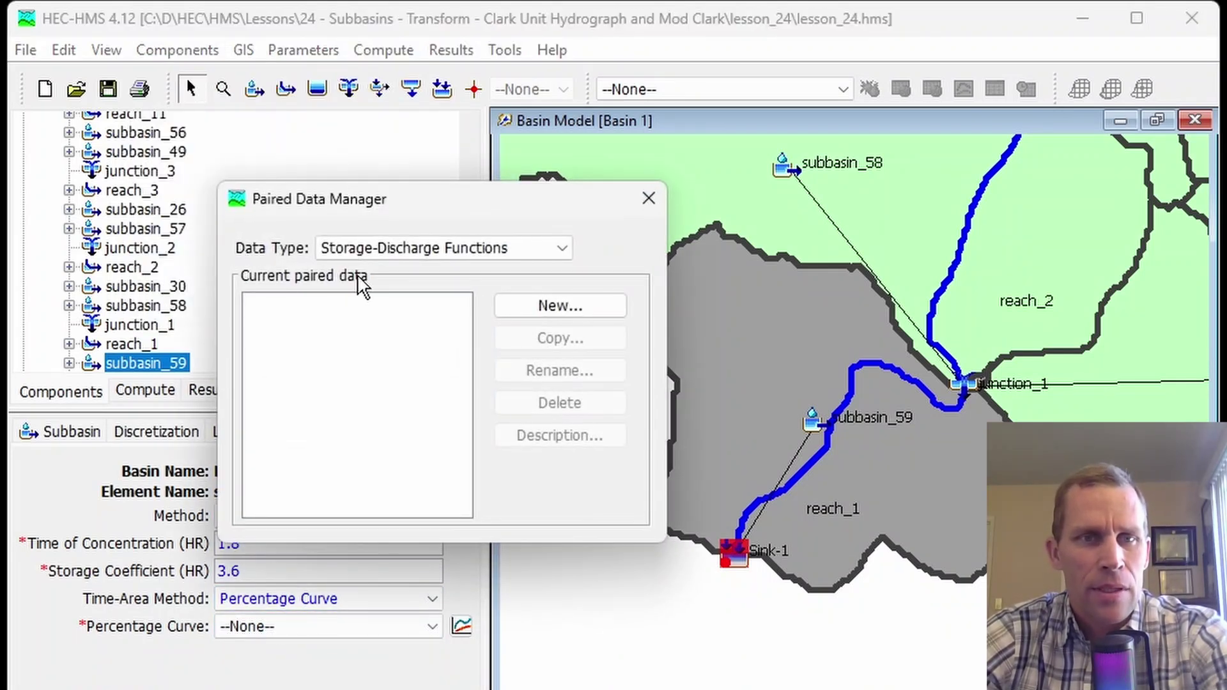
click(407, 246)
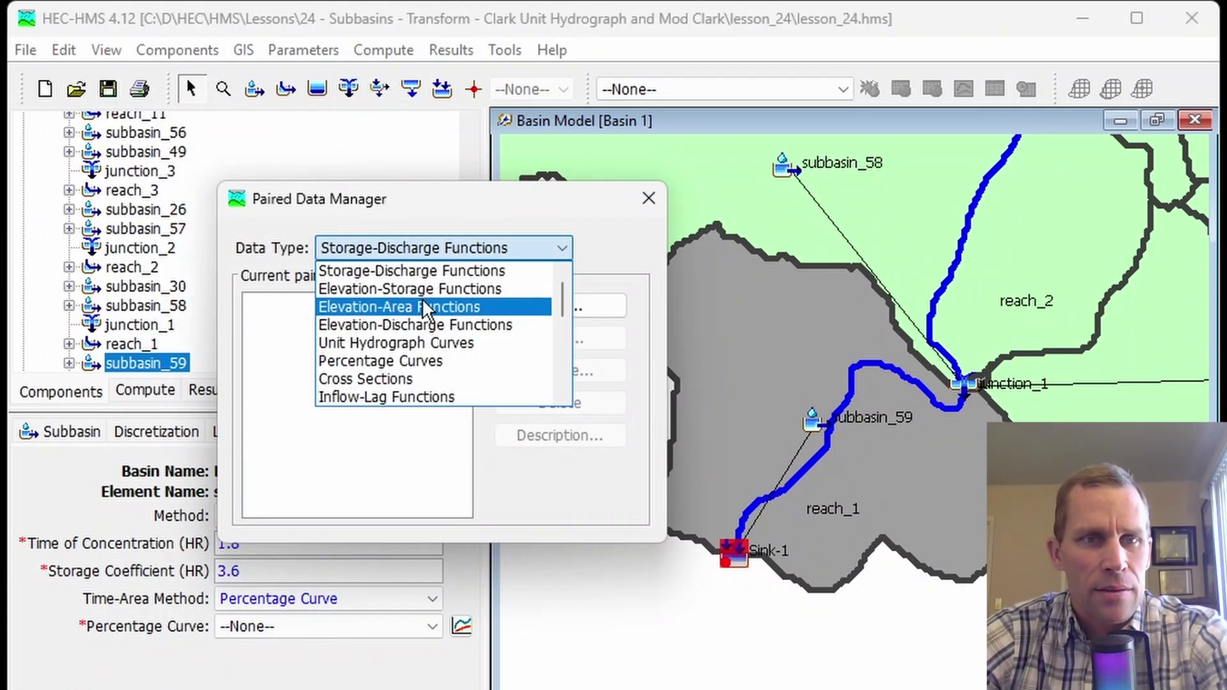
click(417, 360)
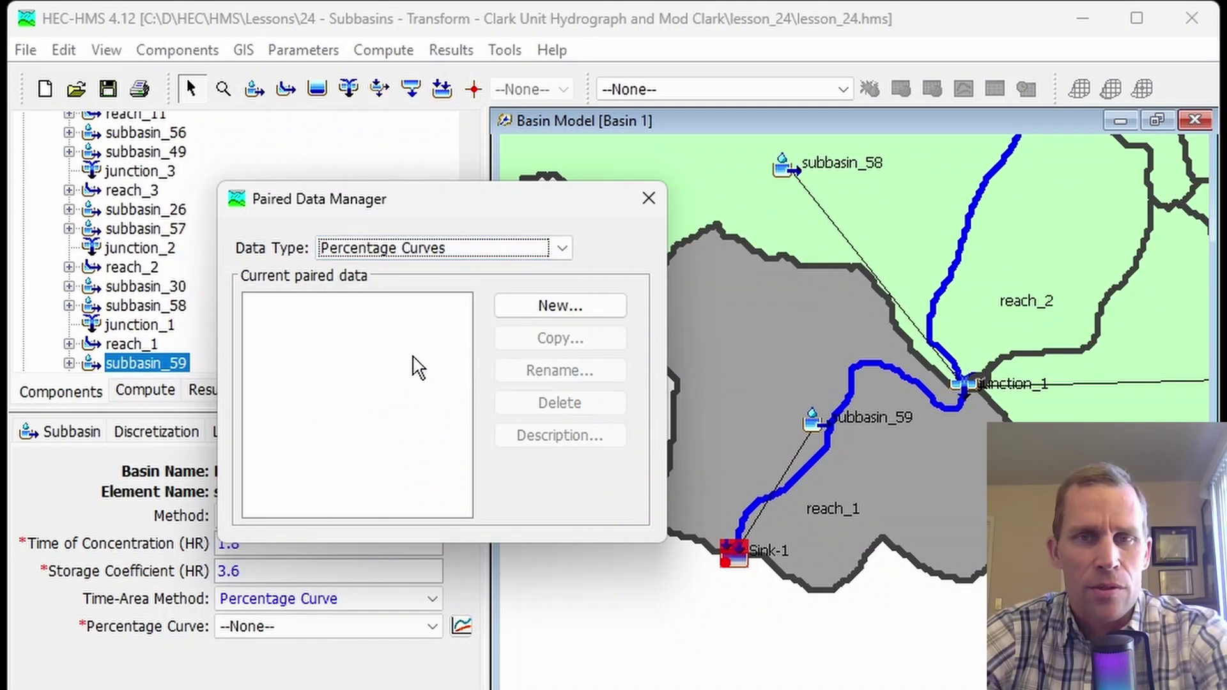
click(544, 309)
key(ctrl+a)
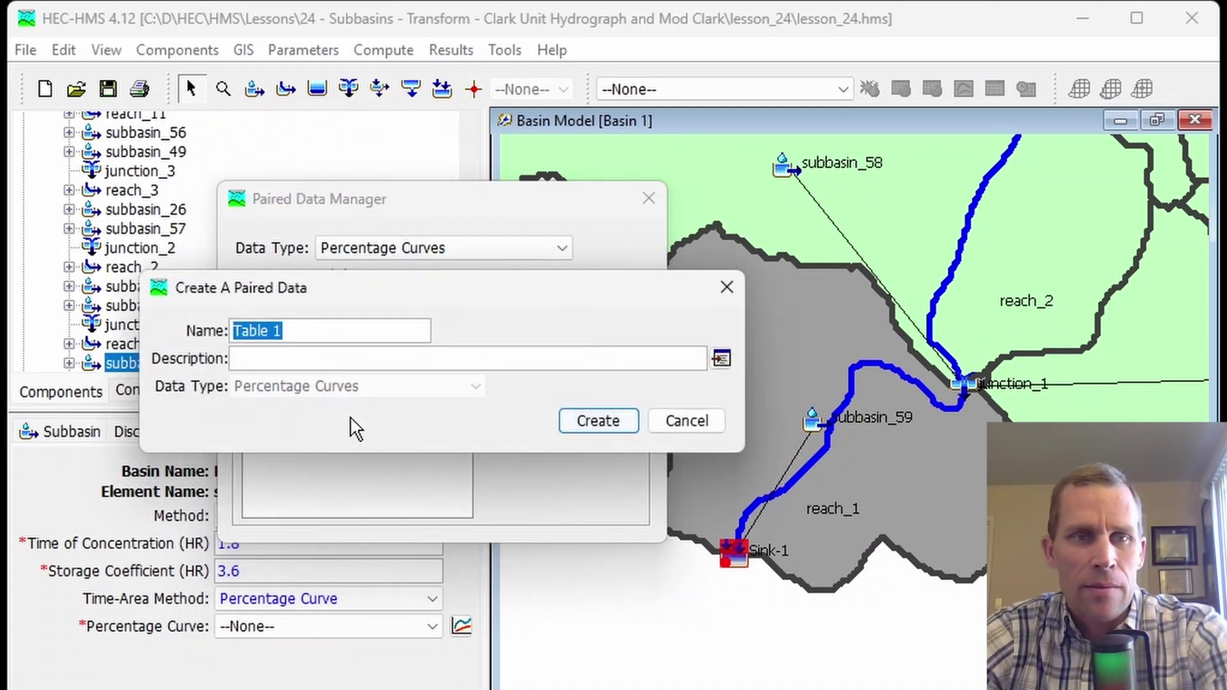
text(standard_pct_curve_59)
click(579, 425)
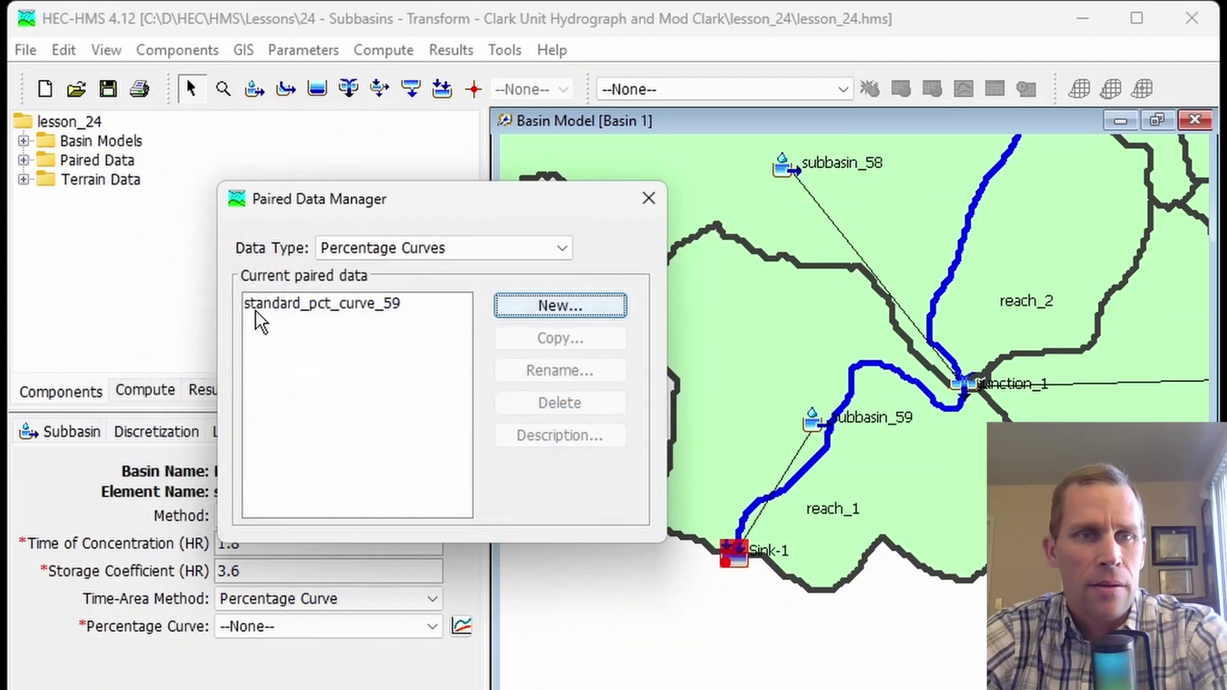
click(256, 311)
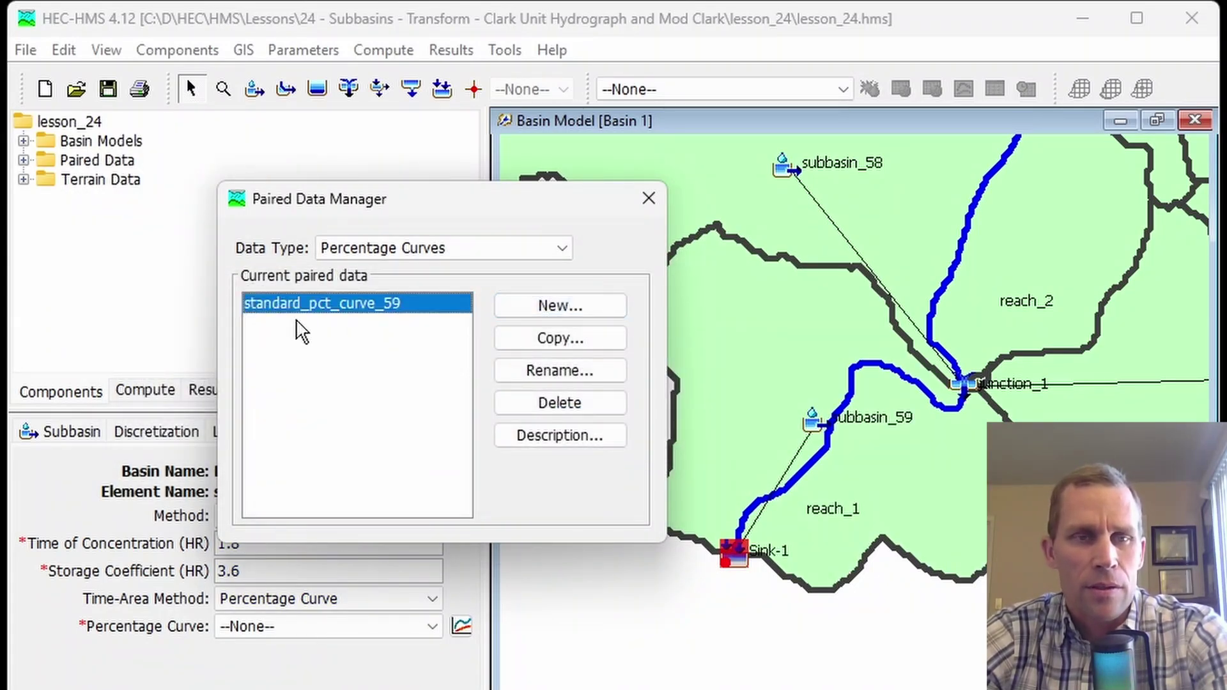
- Assign standard_pct_curve_59 as subbasin_59's percentage curve
click(654, 203)
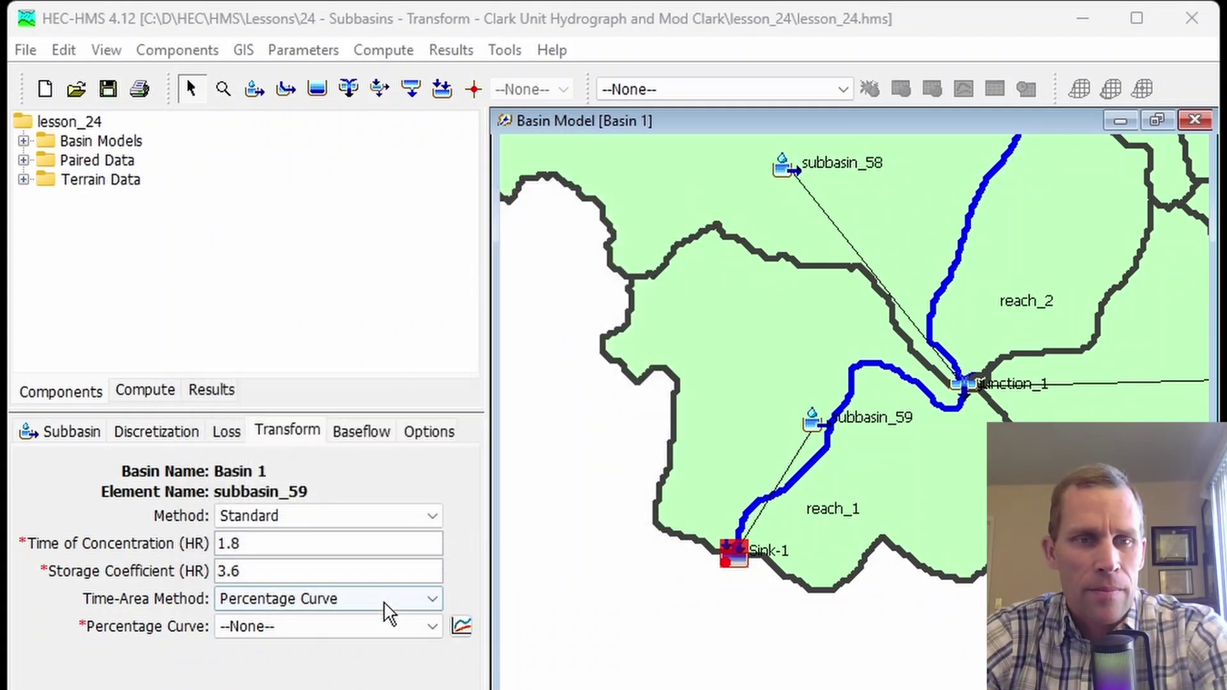
click(347, 629)
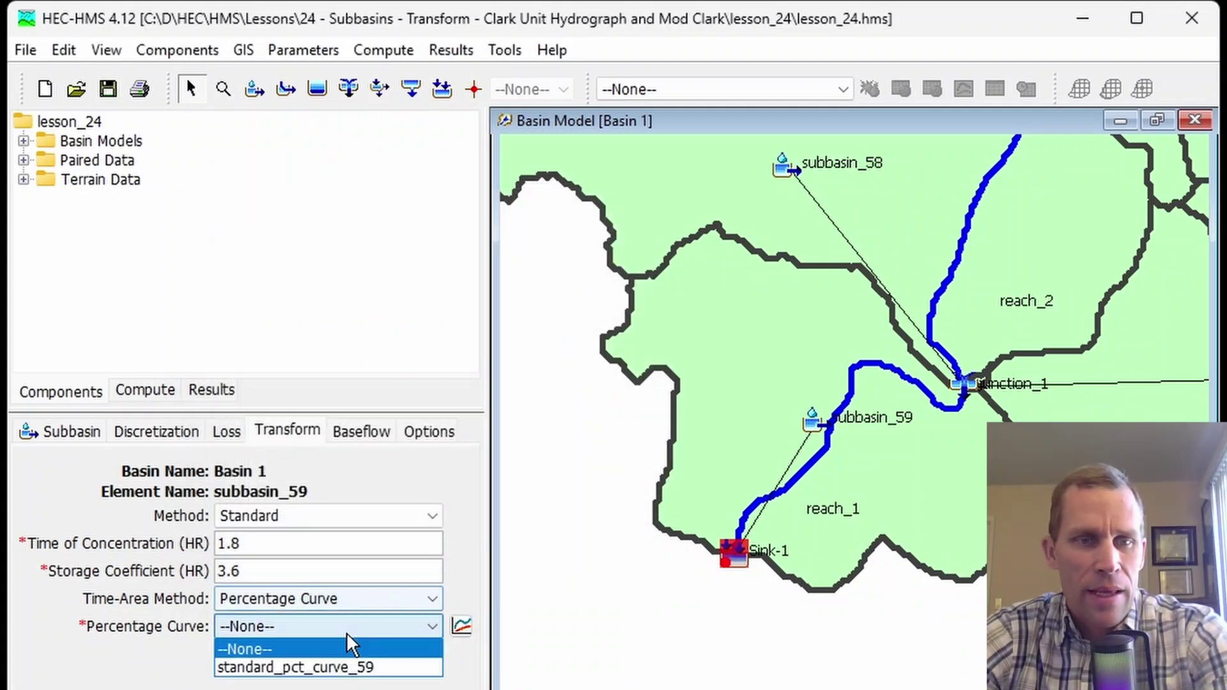
click(319, 669)
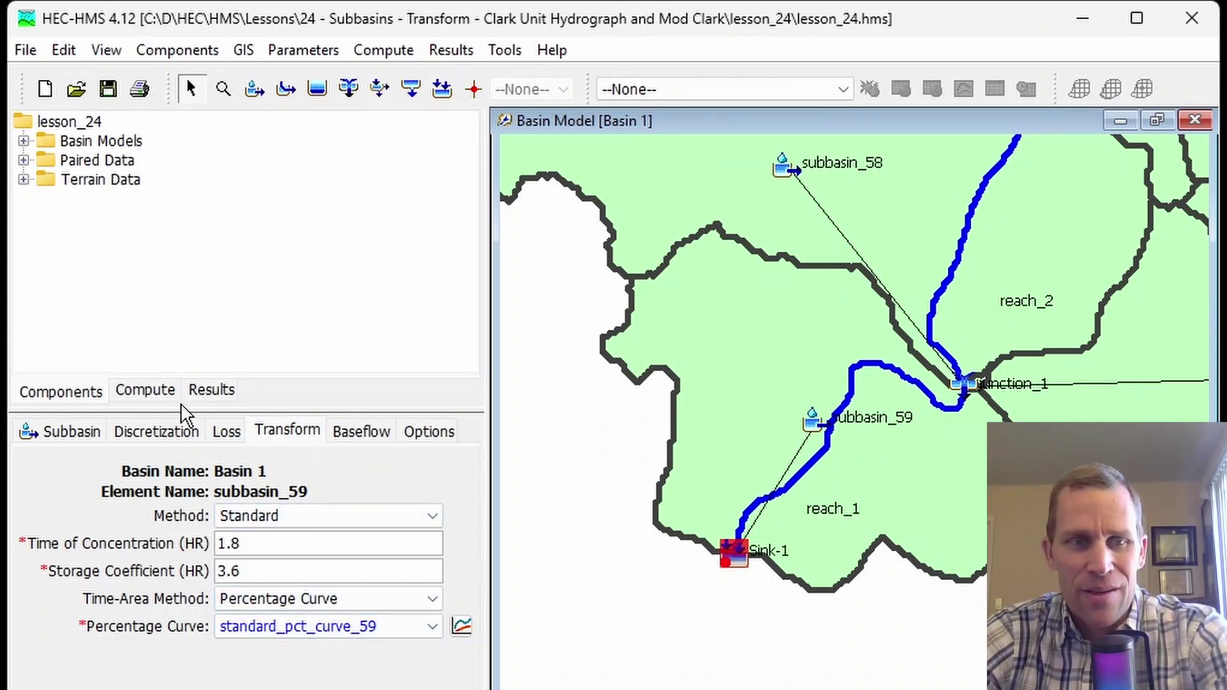
- Open standard_pct_curve_59 and enter table points 0,0 and 100,100
click(23, 160)
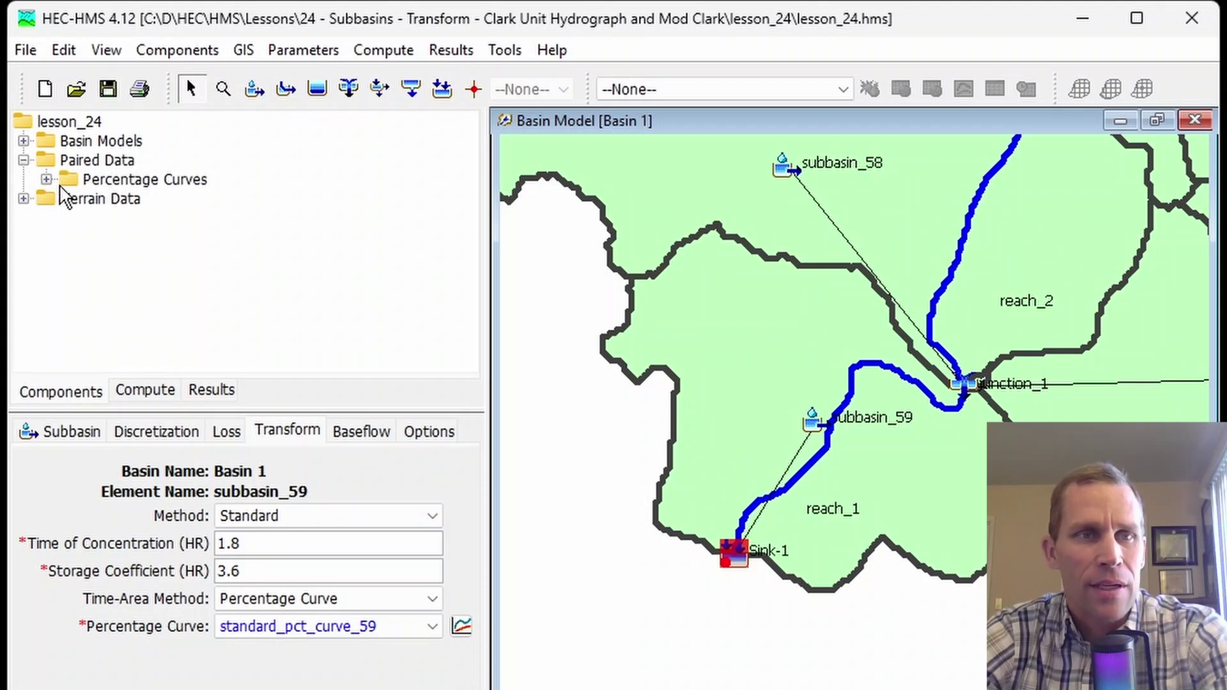
click(46, 180)
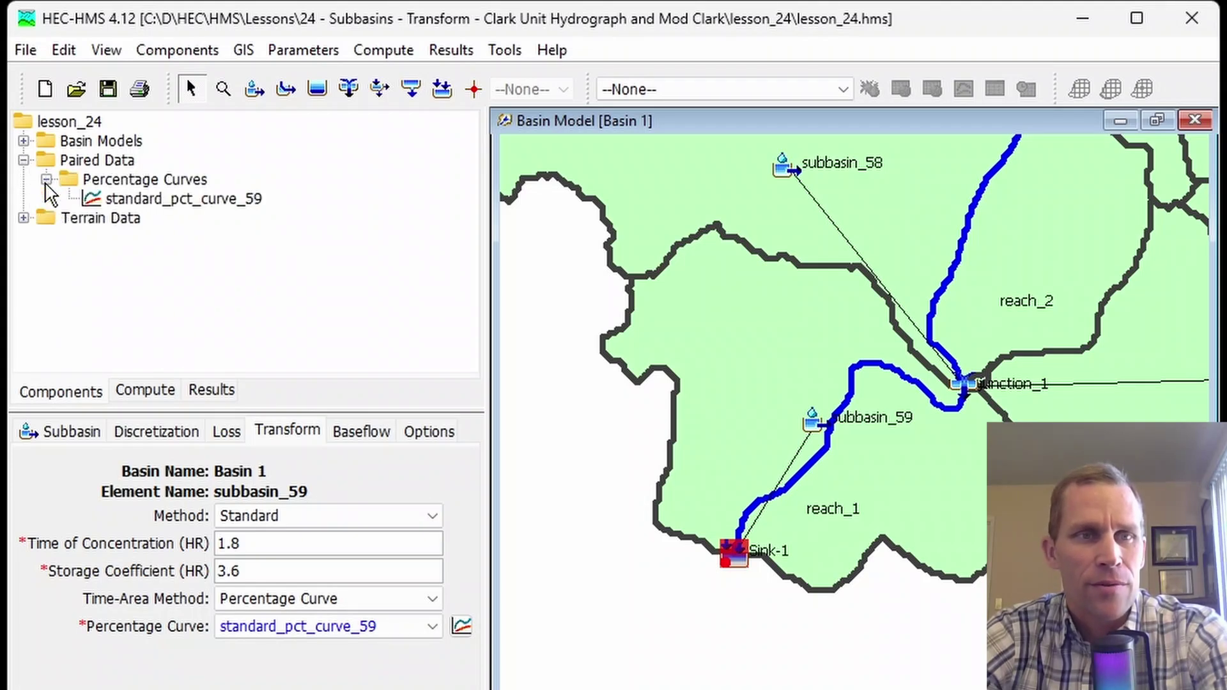
click(157, 199)
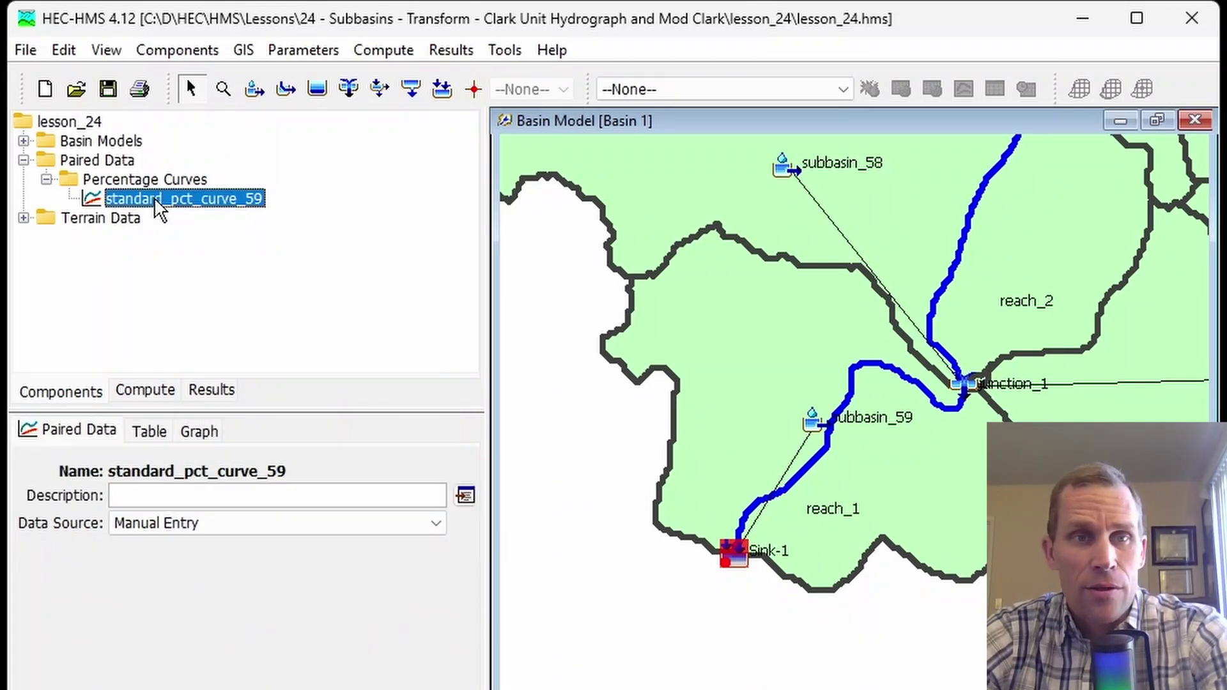
click(149, 431)
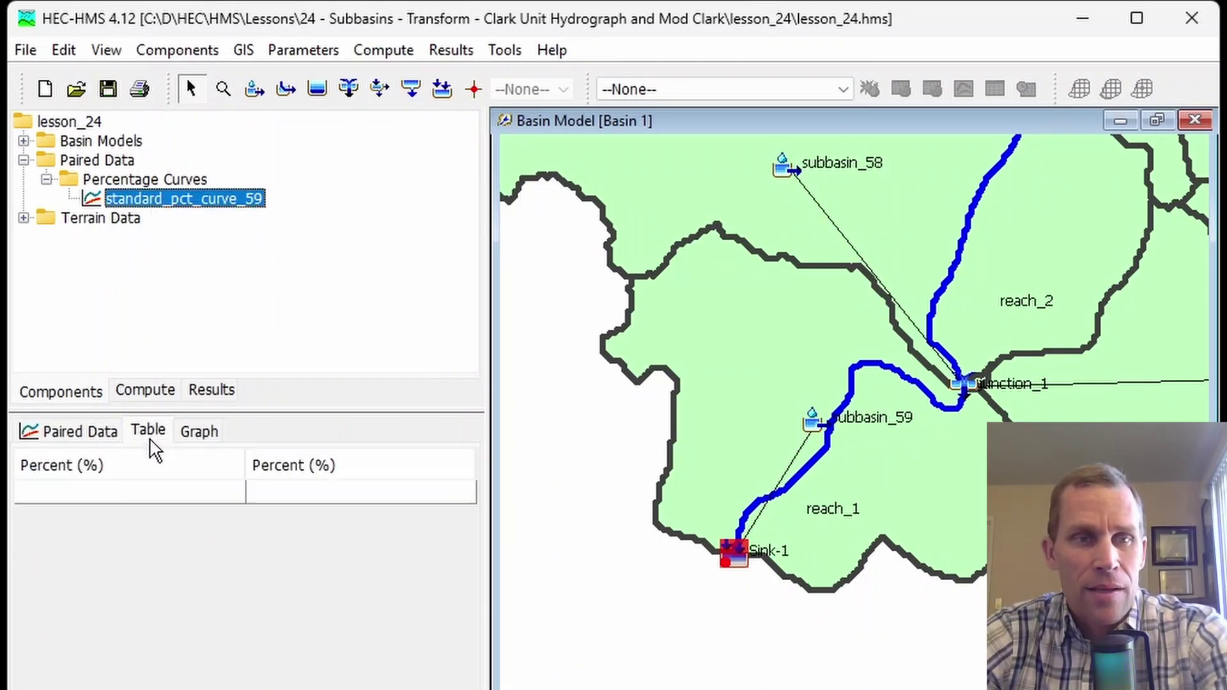
click(184, 493)
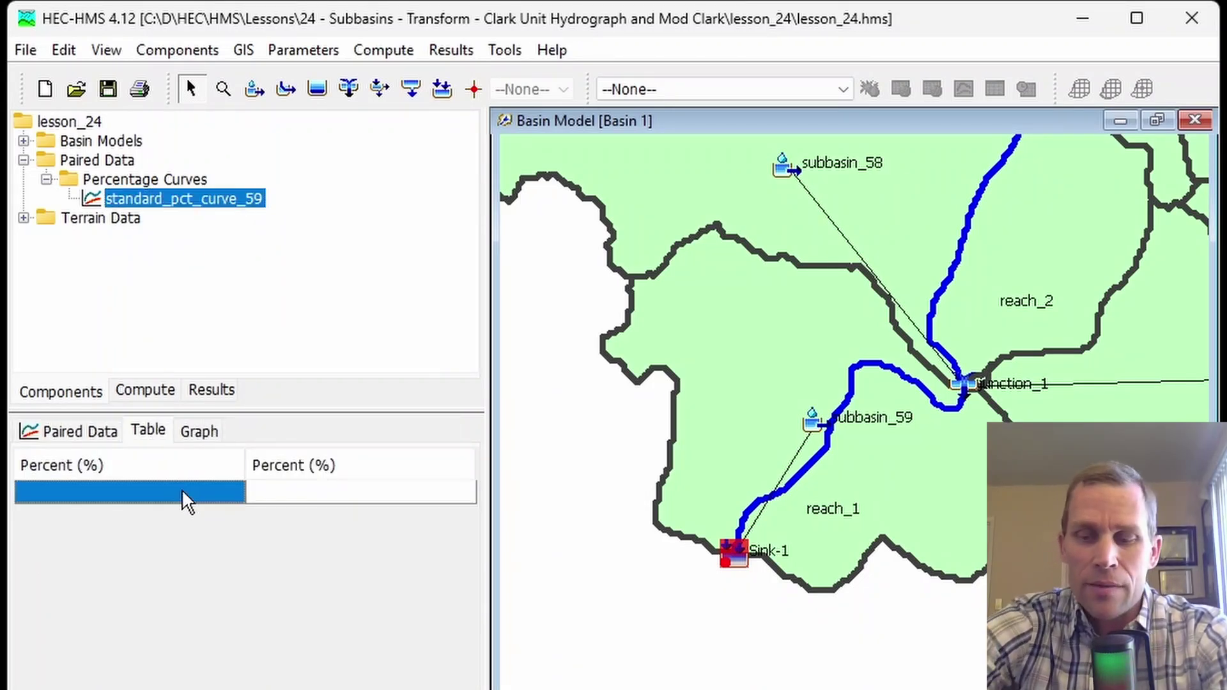
text(0)
key(Tab)
text(0)
key(Tab)
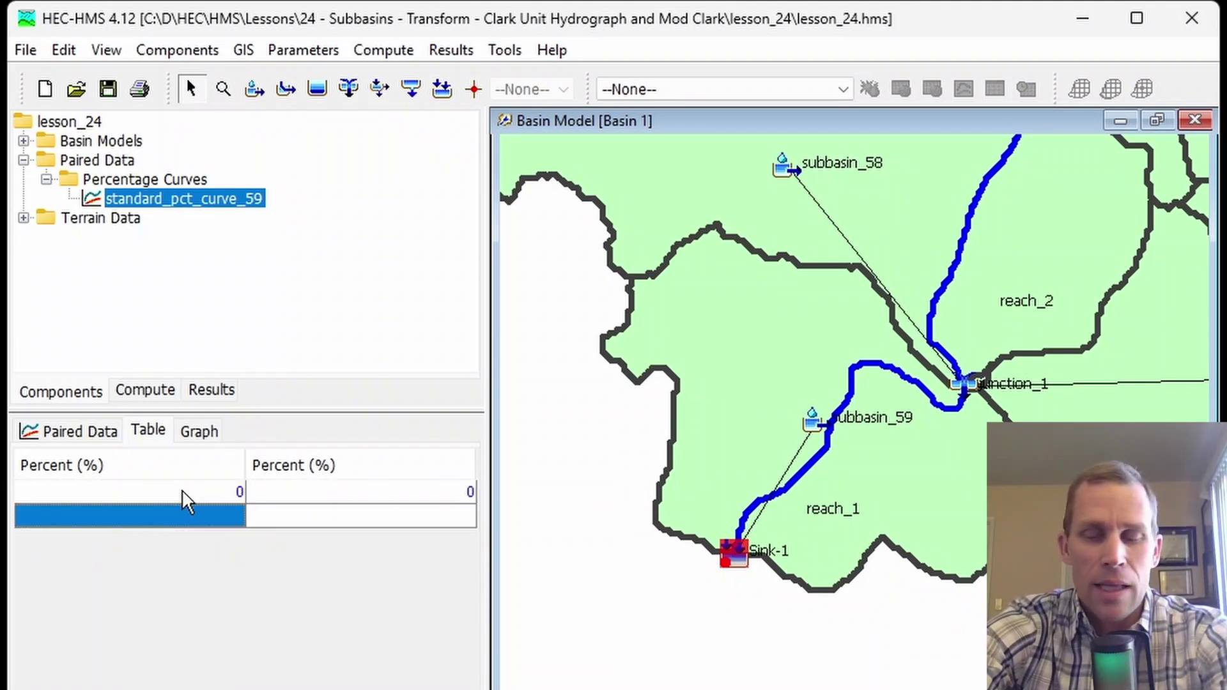
text(100)
key(Tab)
text(100)
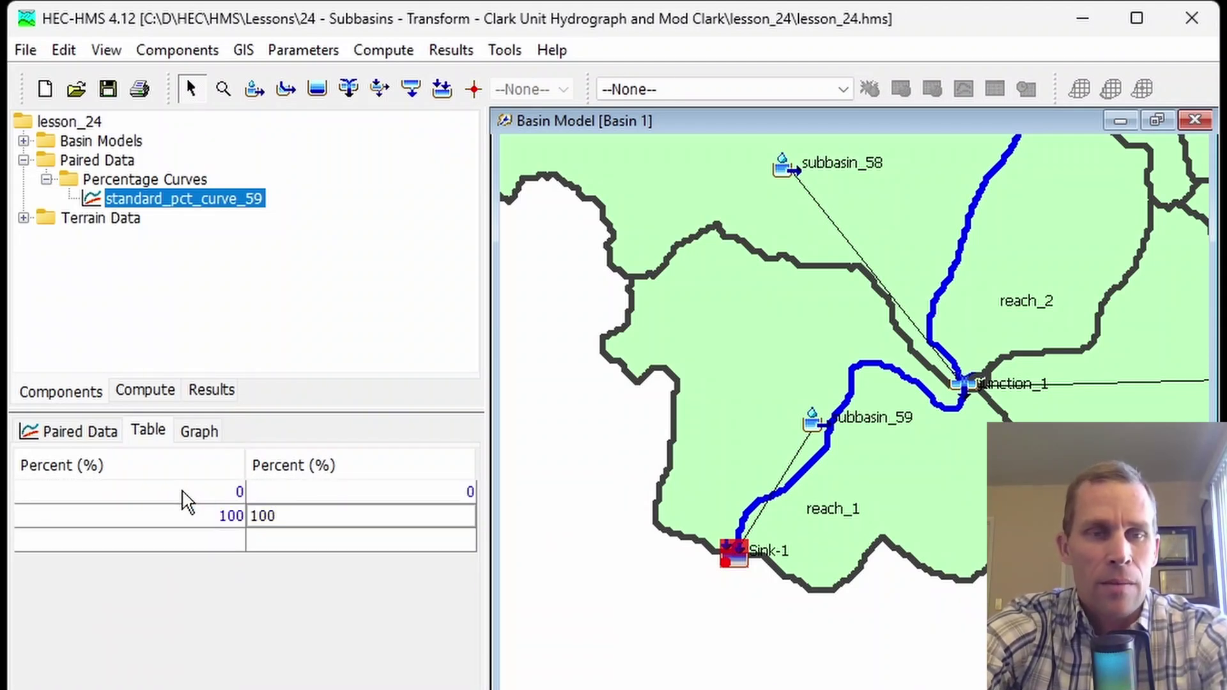
key(Return)
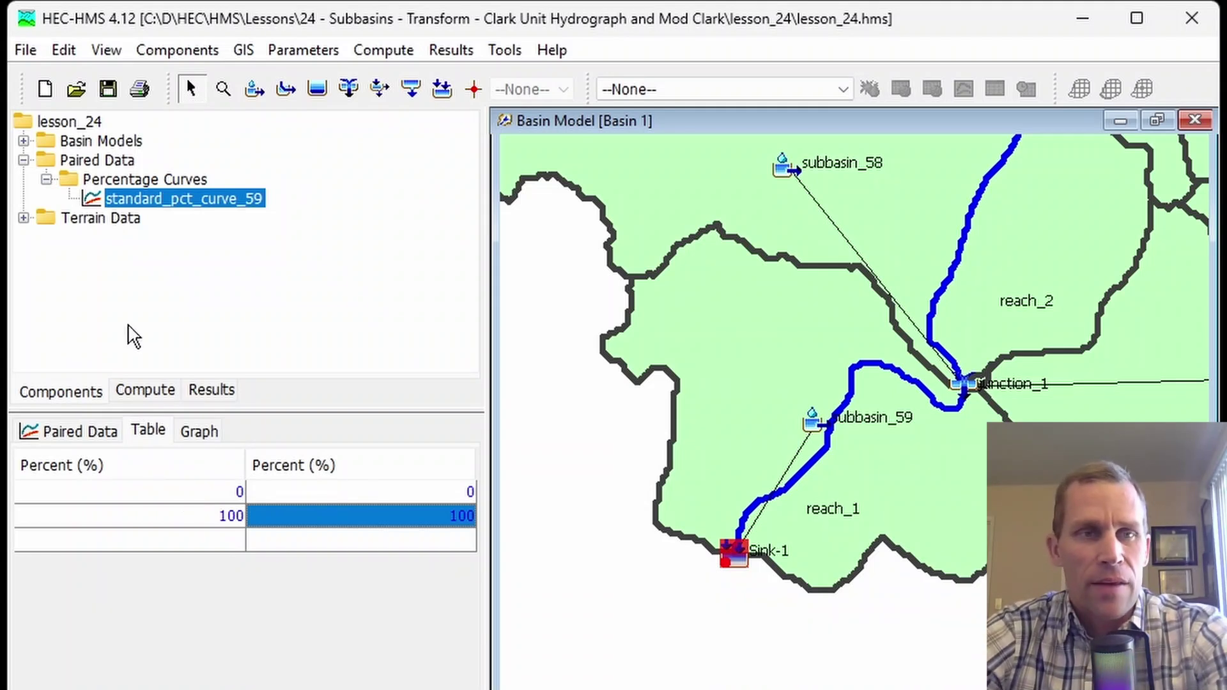
- Set the standard_pct_curve_59 data source to HEC-DSS
click(113, 440)
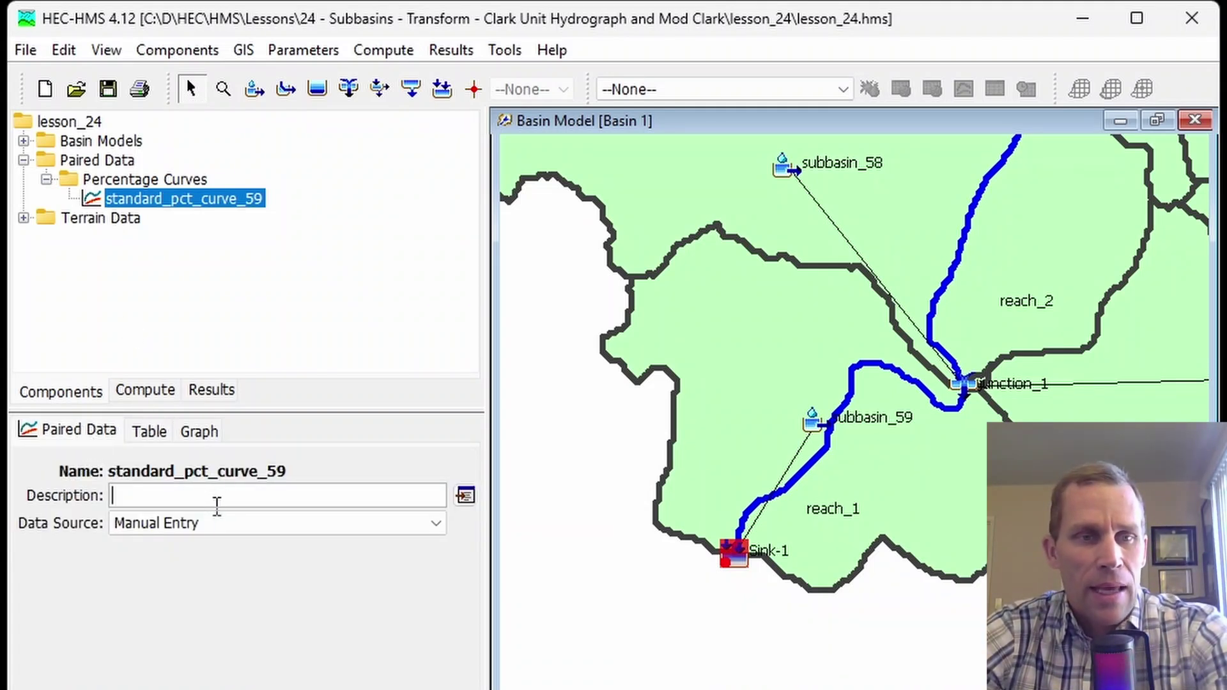
click(226, 523)
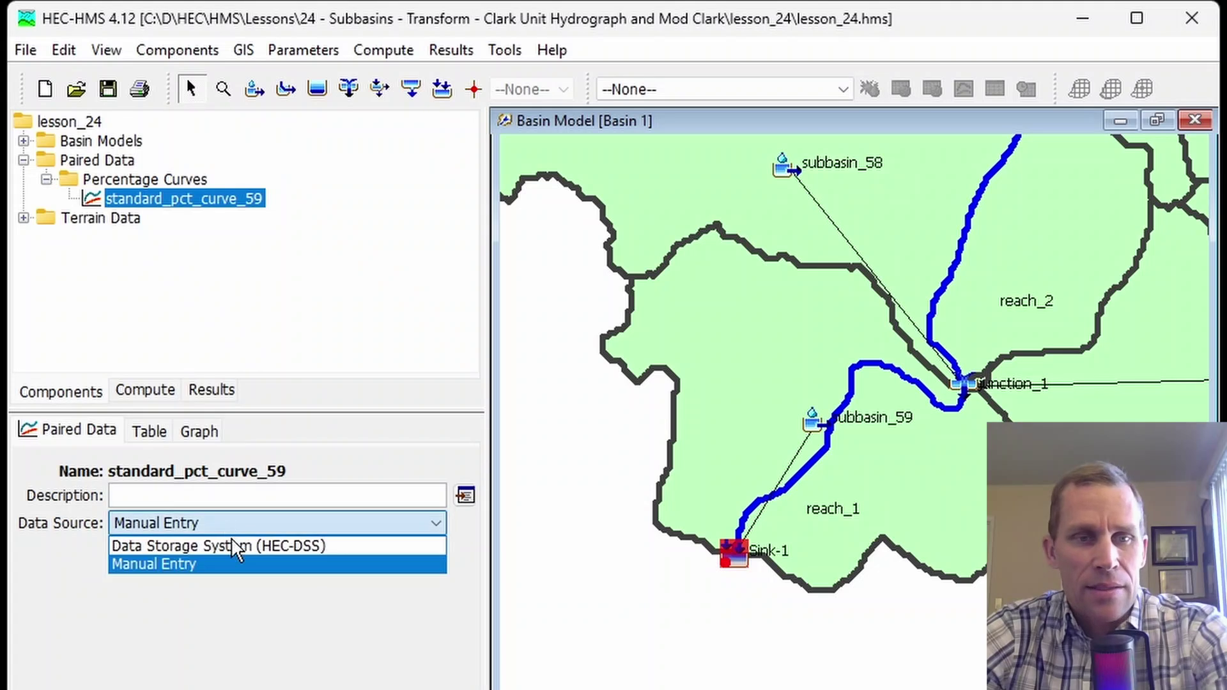
click(269, 548)
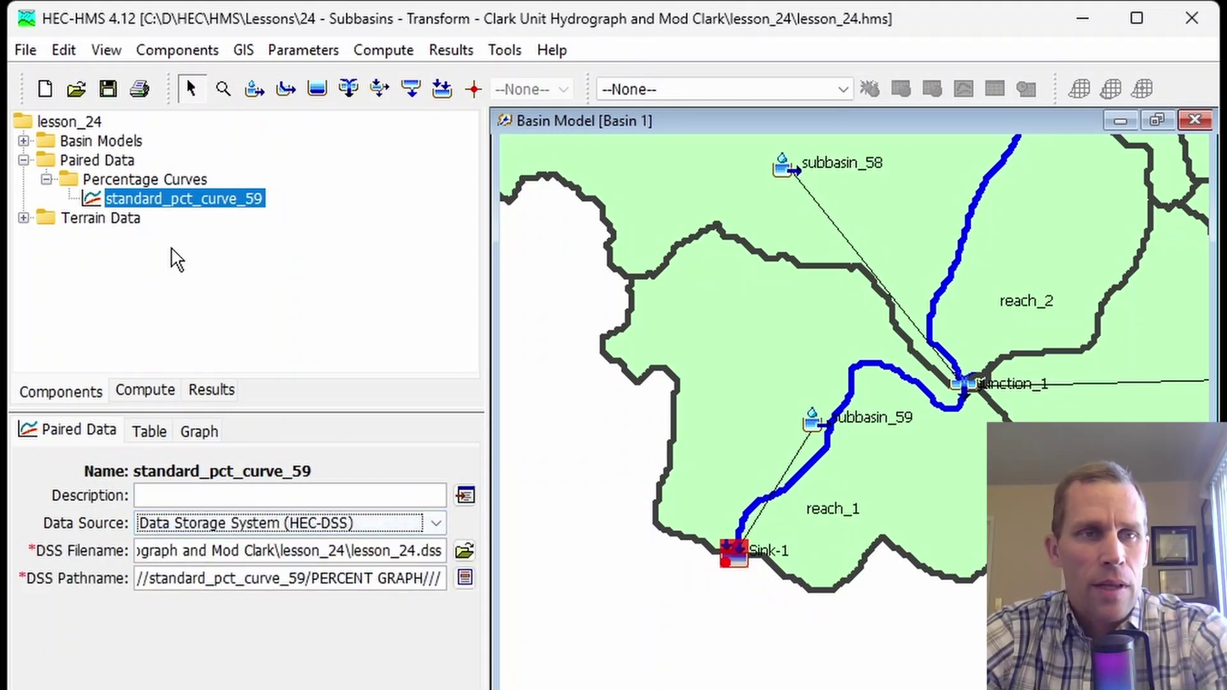
- Reselect subbasin_59, reassign standard_pct_curve_59, and switch the Clark method to Variable Parameter
click(729, 409)
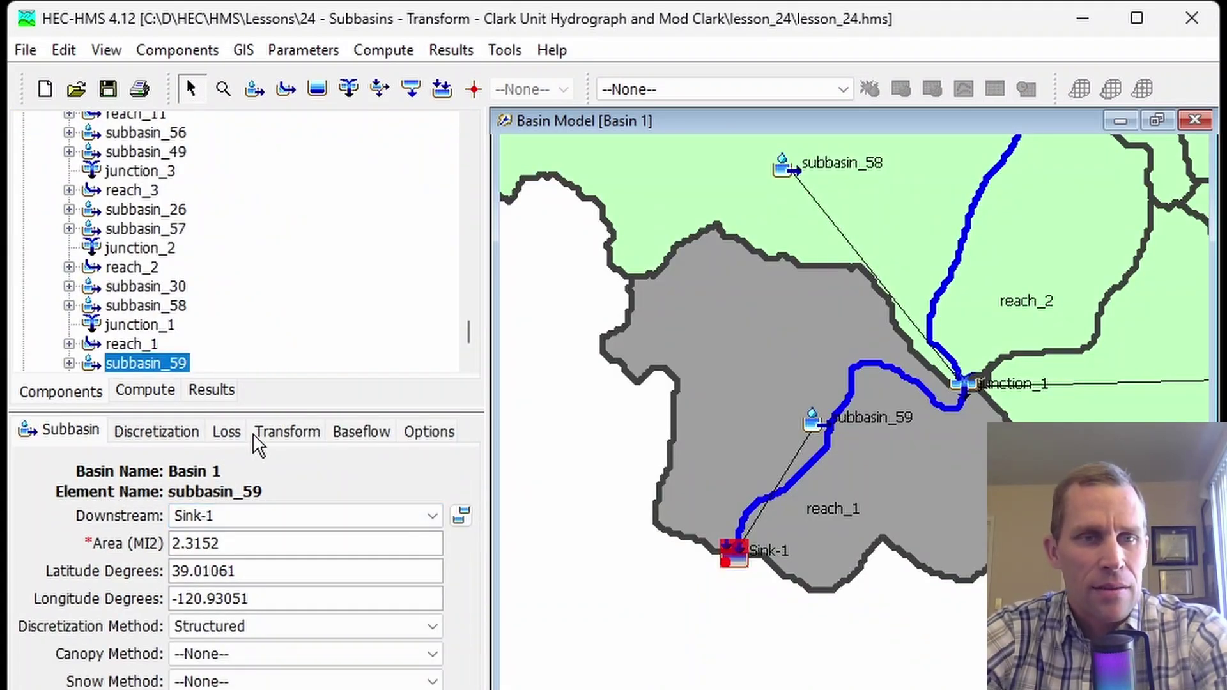
click(286, 440)
click(294, 625)
click(317, 664)
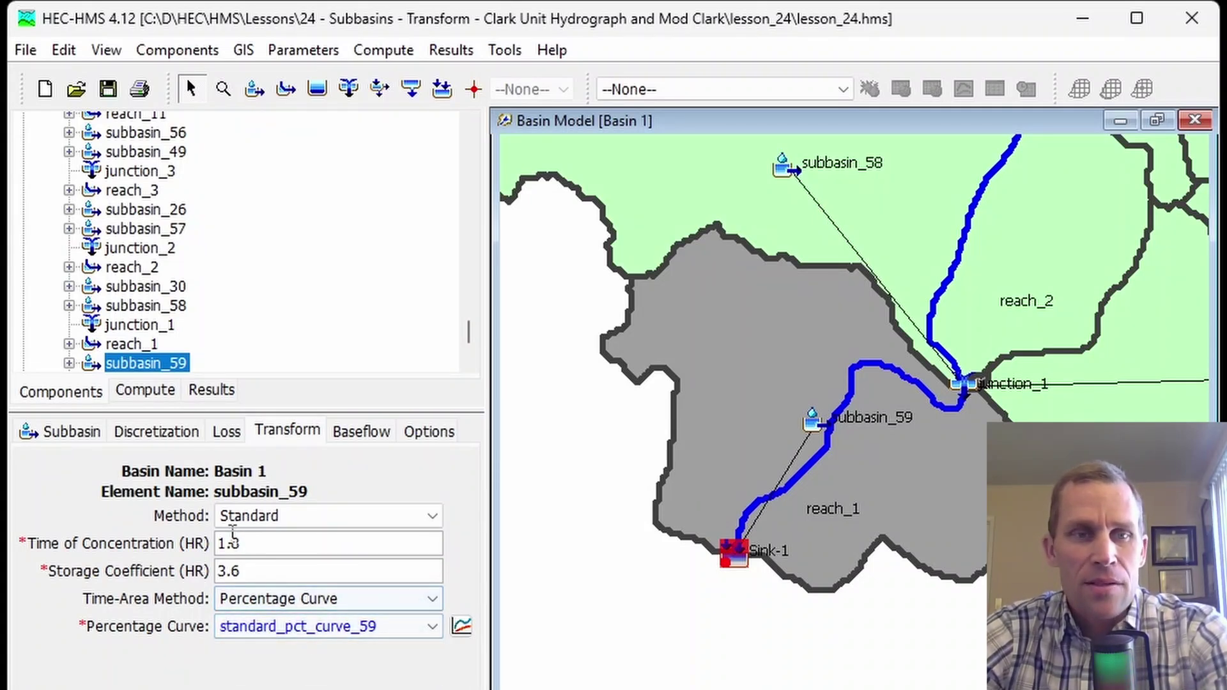
click(289, 515)
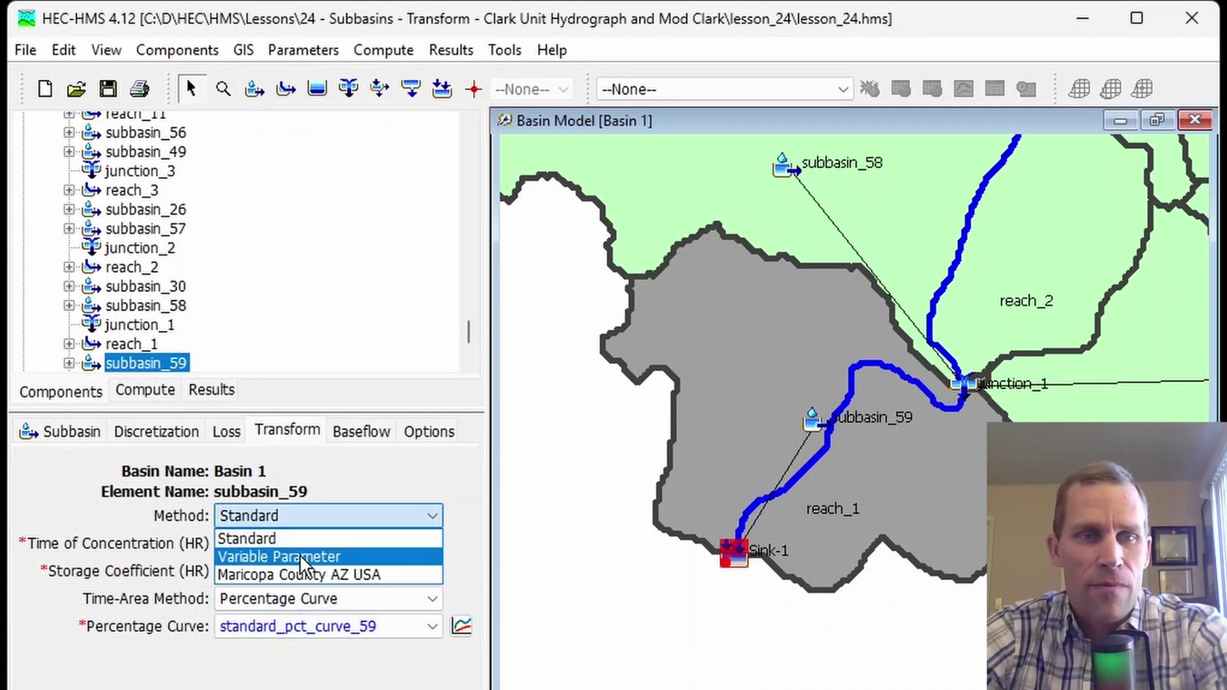
click(304, 558)
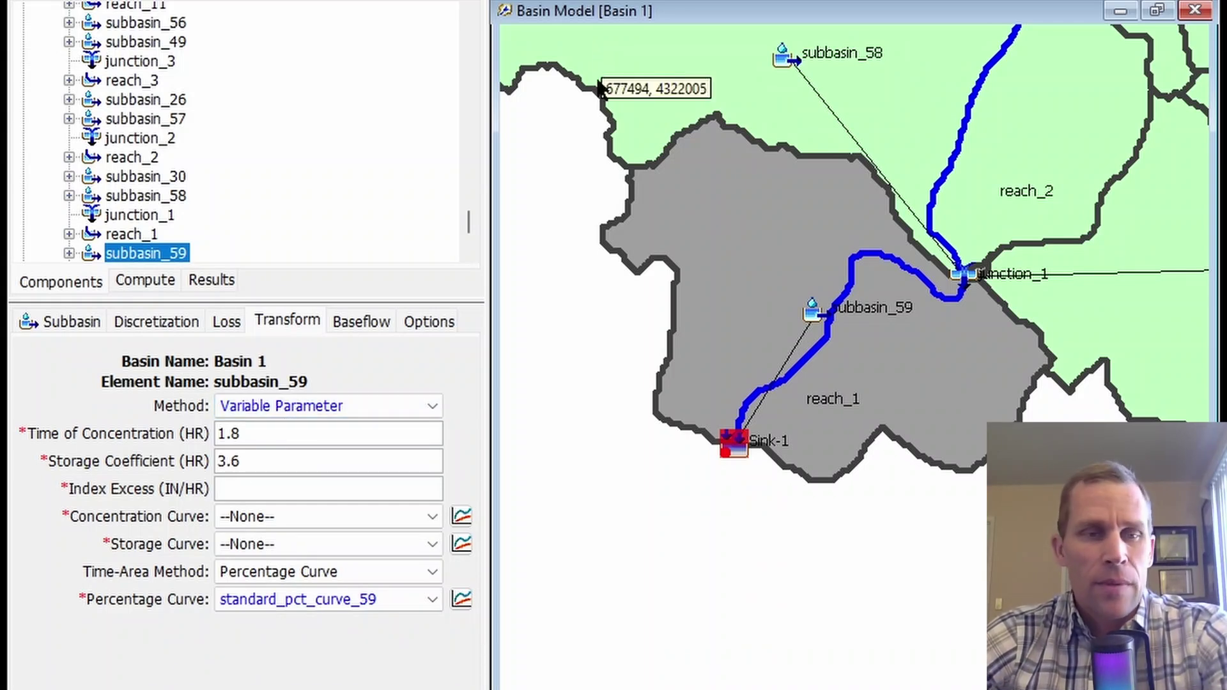
- Enter an Index Excess of 1 in/hr below the 1.8 and 3.6 hour values
double_click(245, 433)
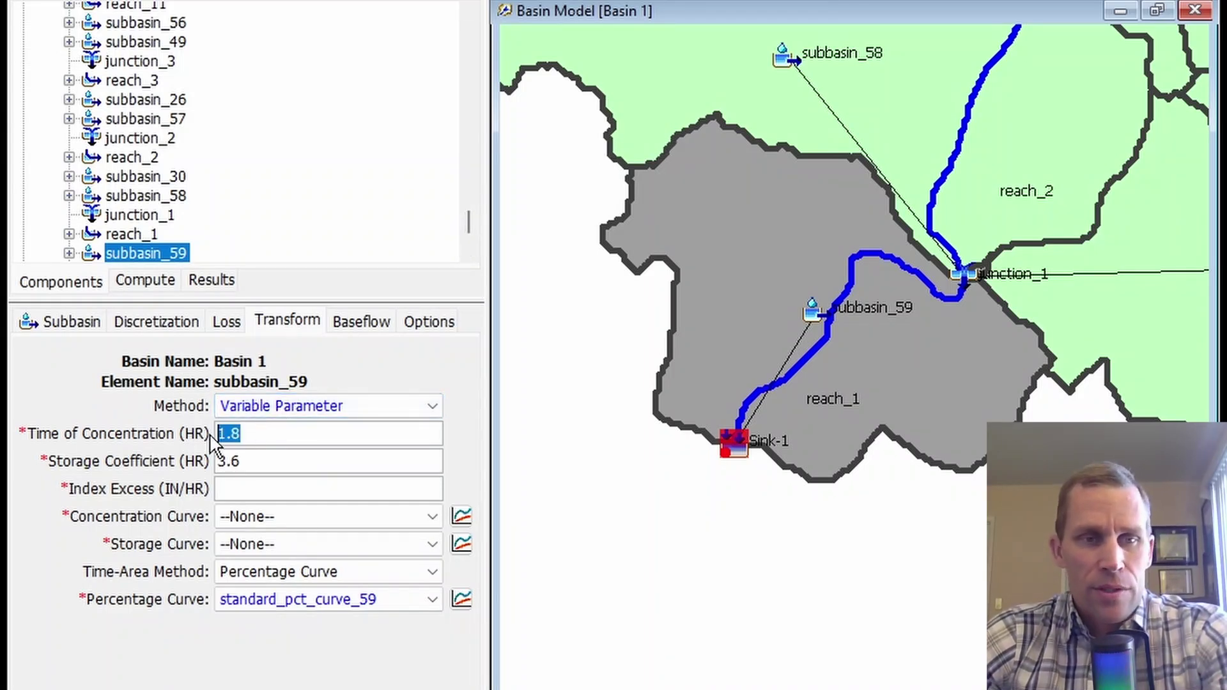
double_click(277, 465)
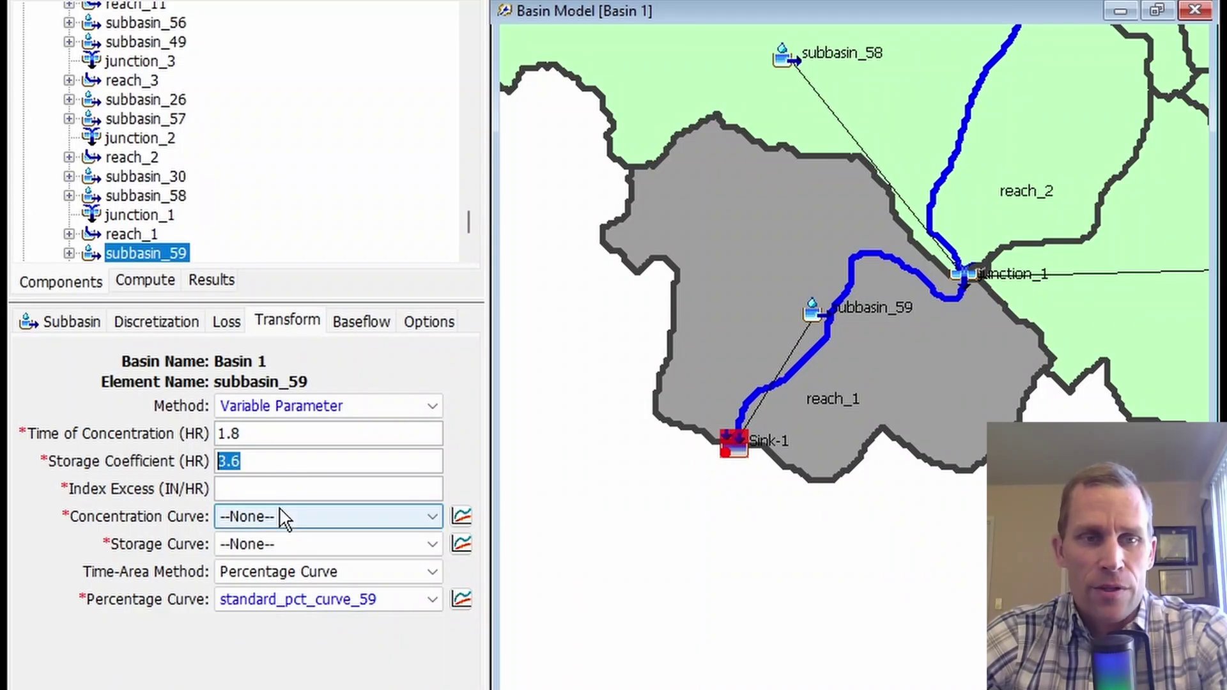
click(262, 490)
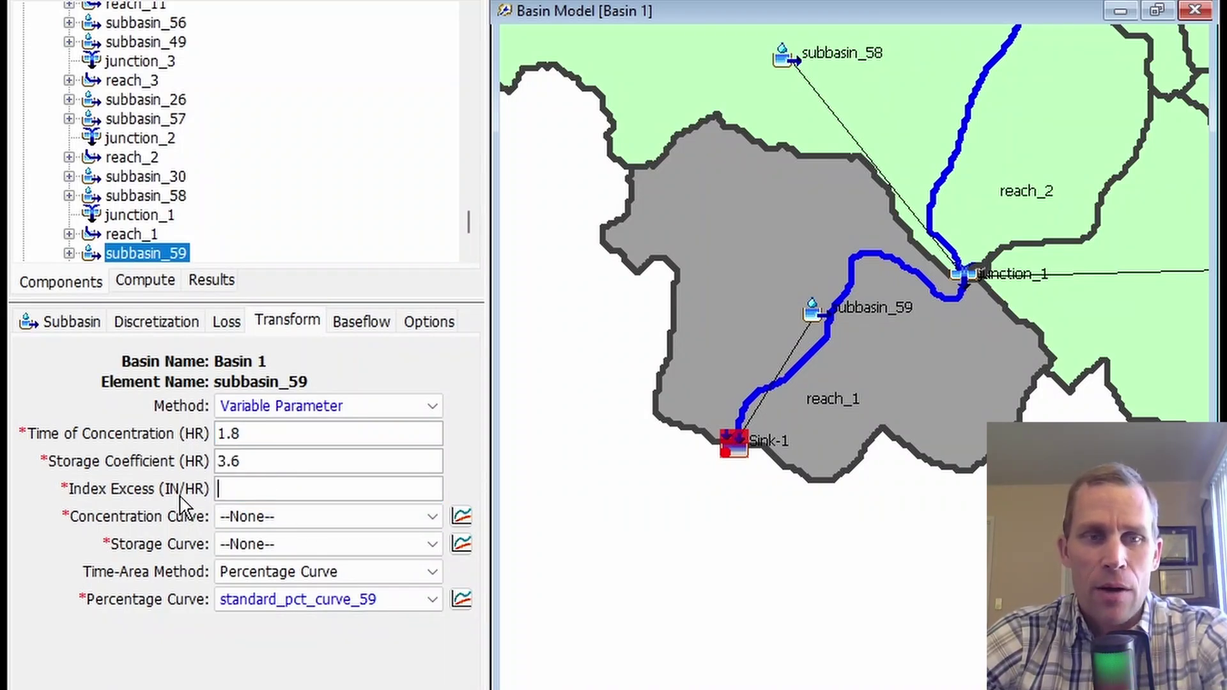
text(1)
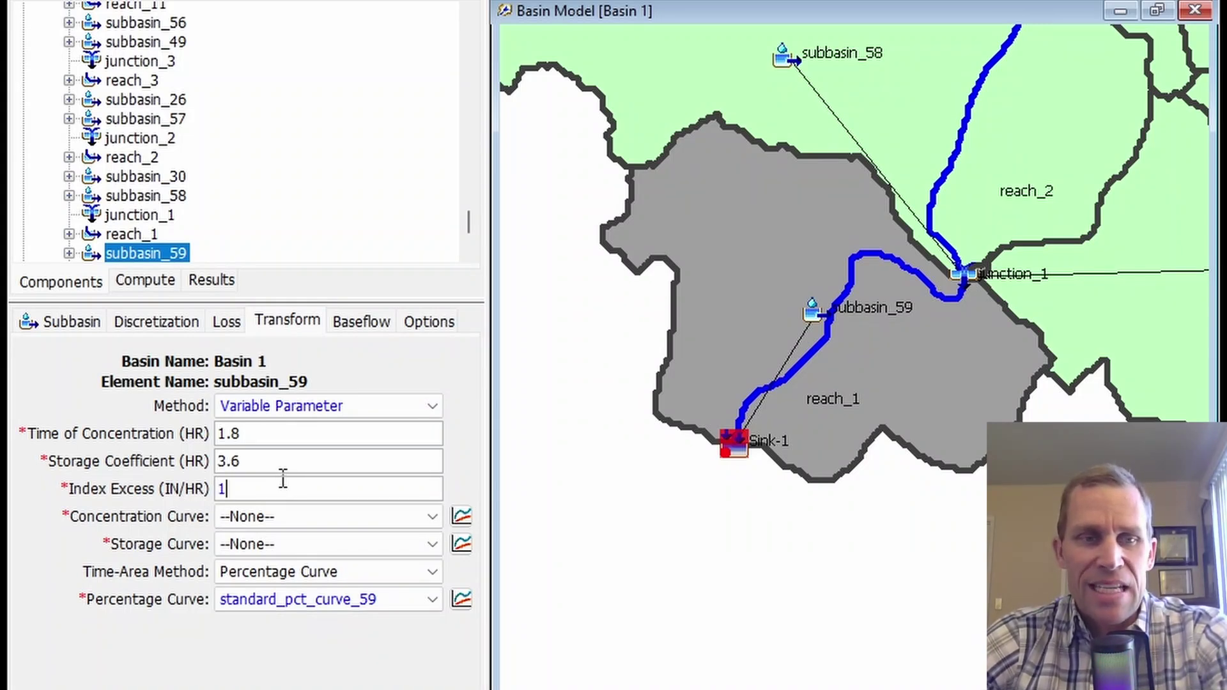
key(Tab)
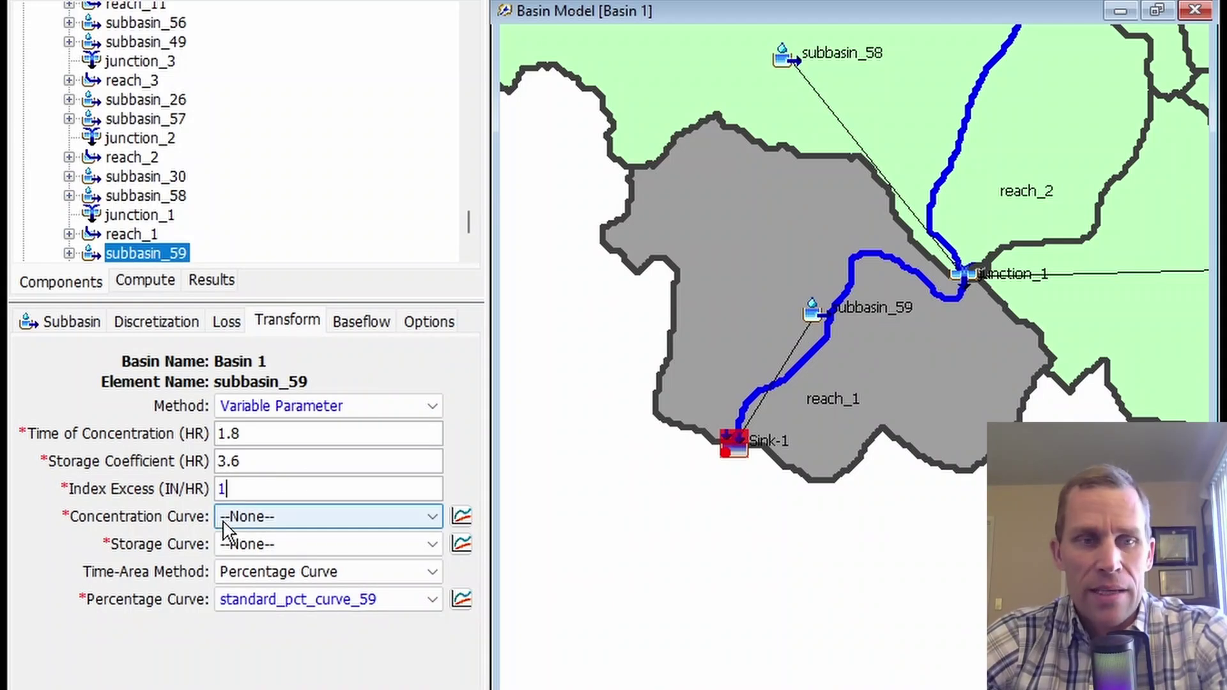
key(shift+Tab)
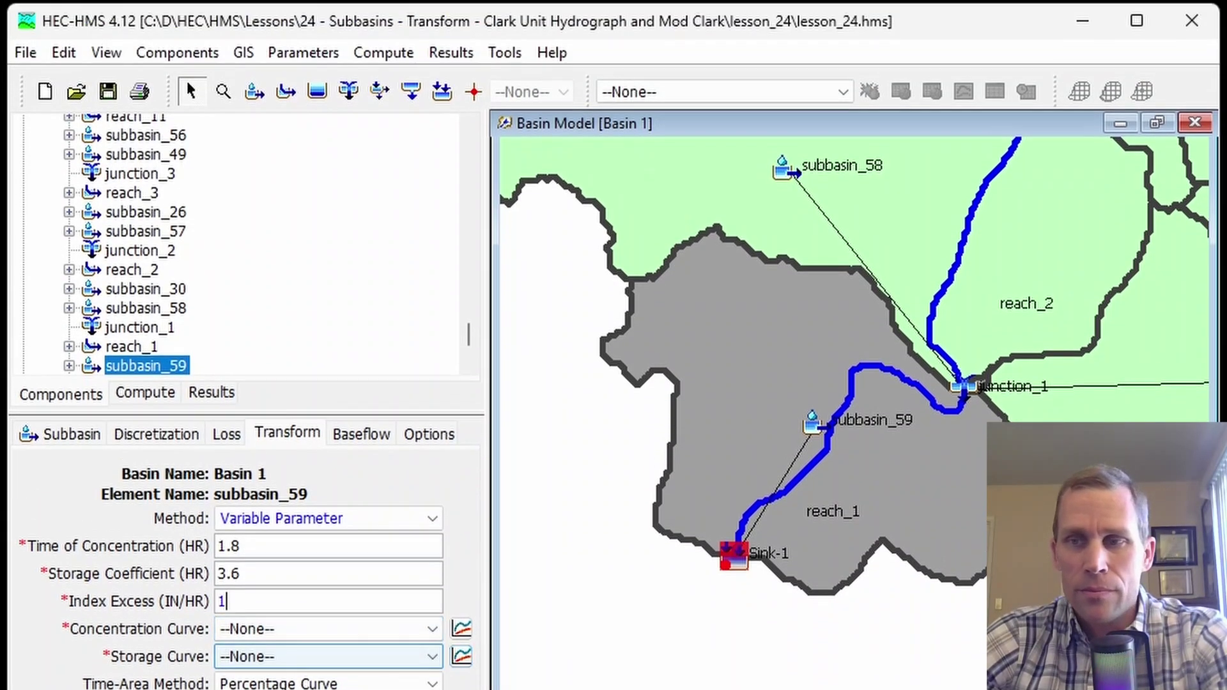
- Create percentage curves variable_toc_59 and variable_storage_59 in the Paired Data Manager
click(177, 52)
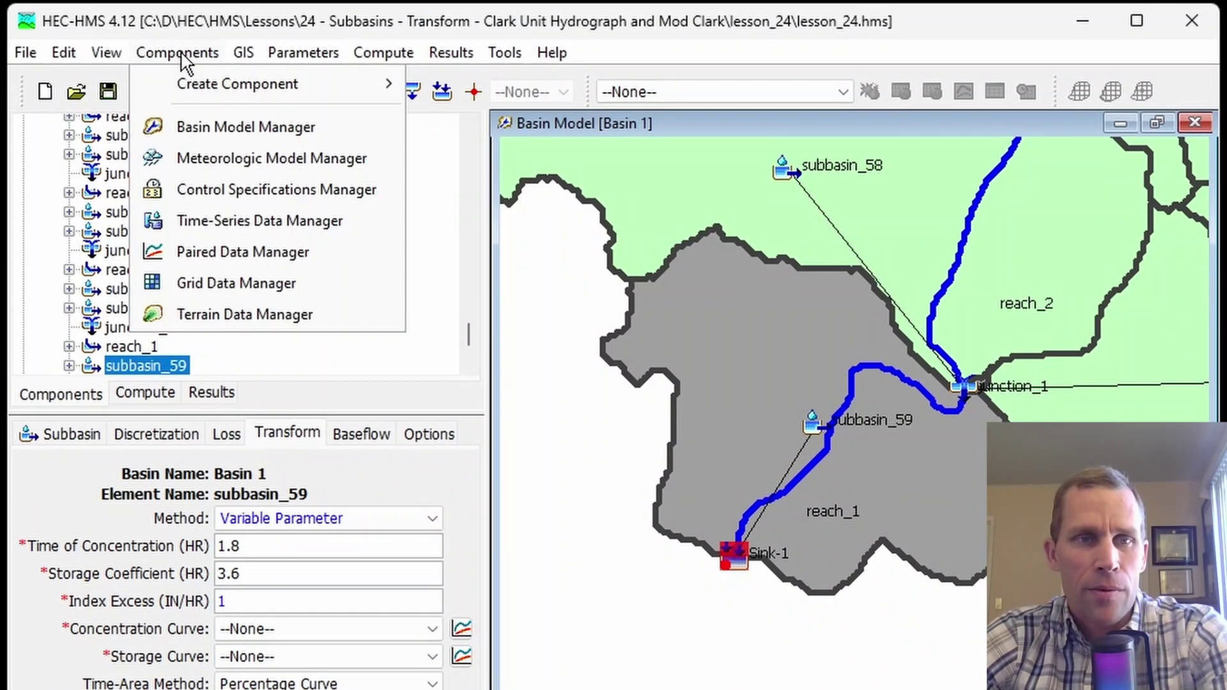
click(233, 254)
click(401, 256)
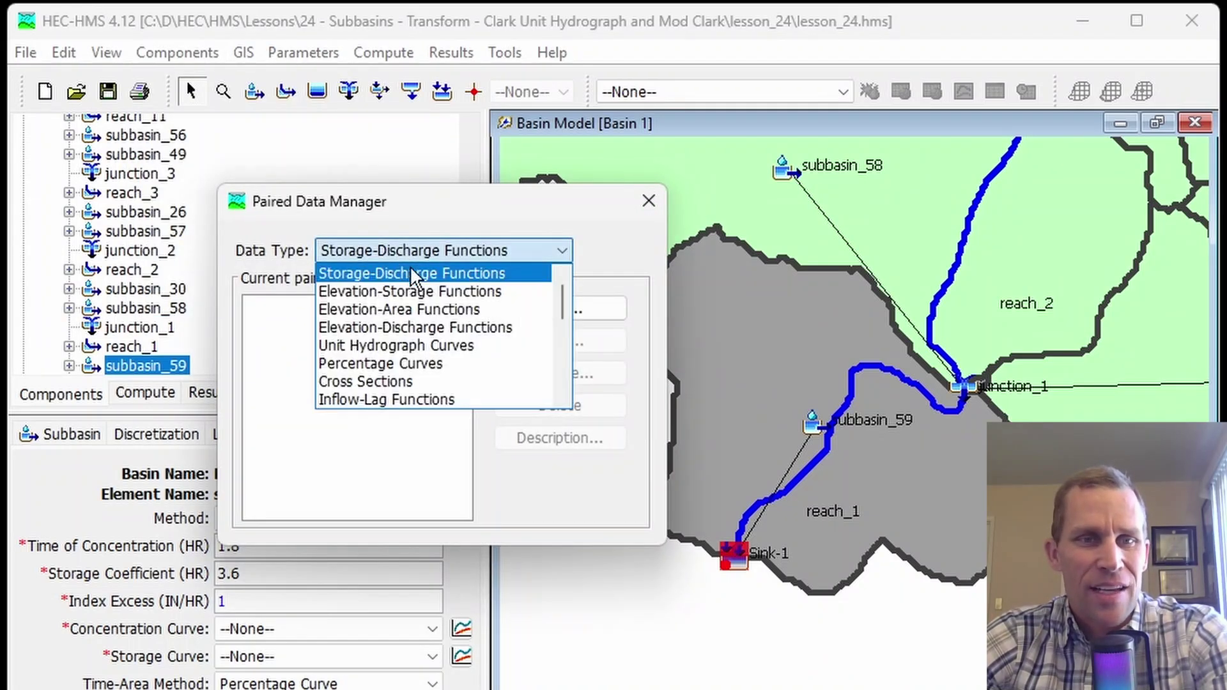
click(424, 360)
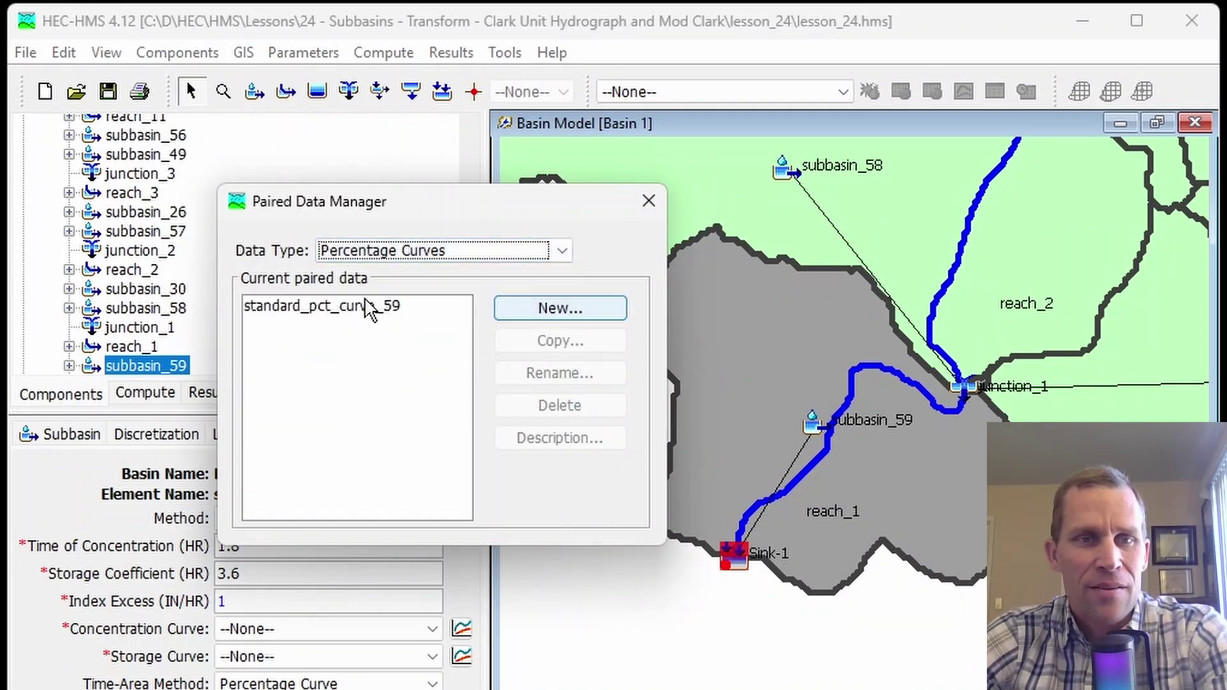
click(326, 307)
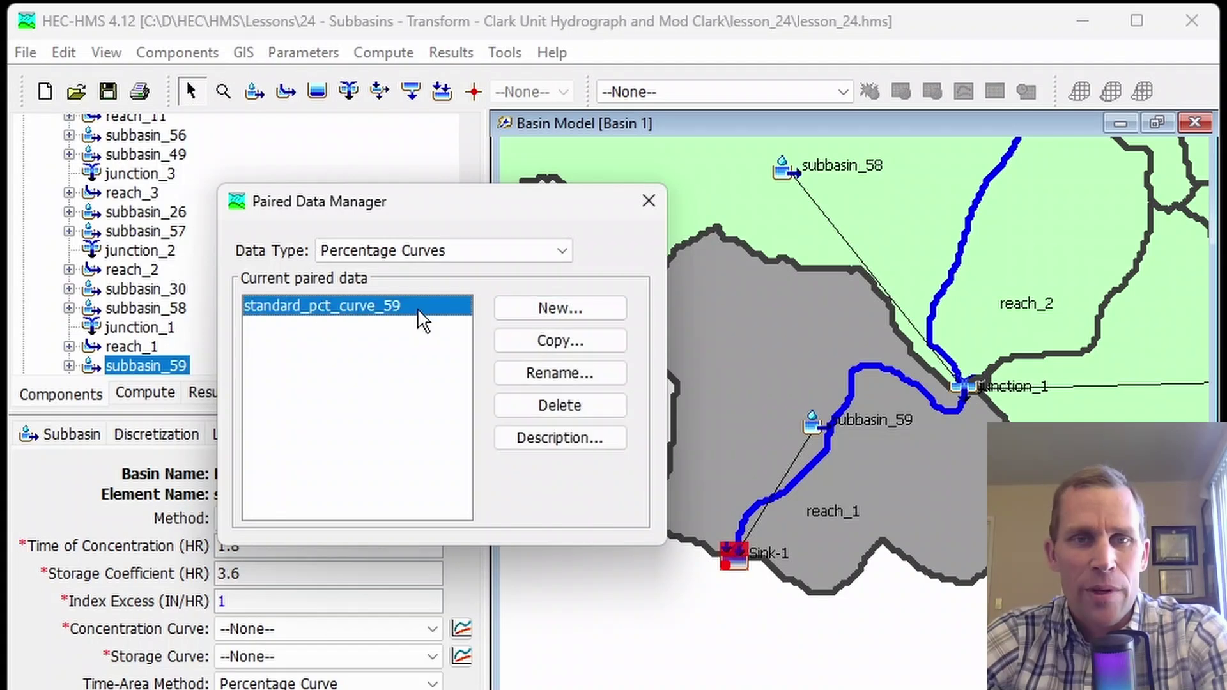
click(571, 317)
text(variable_toc_59)
click(598, 423)
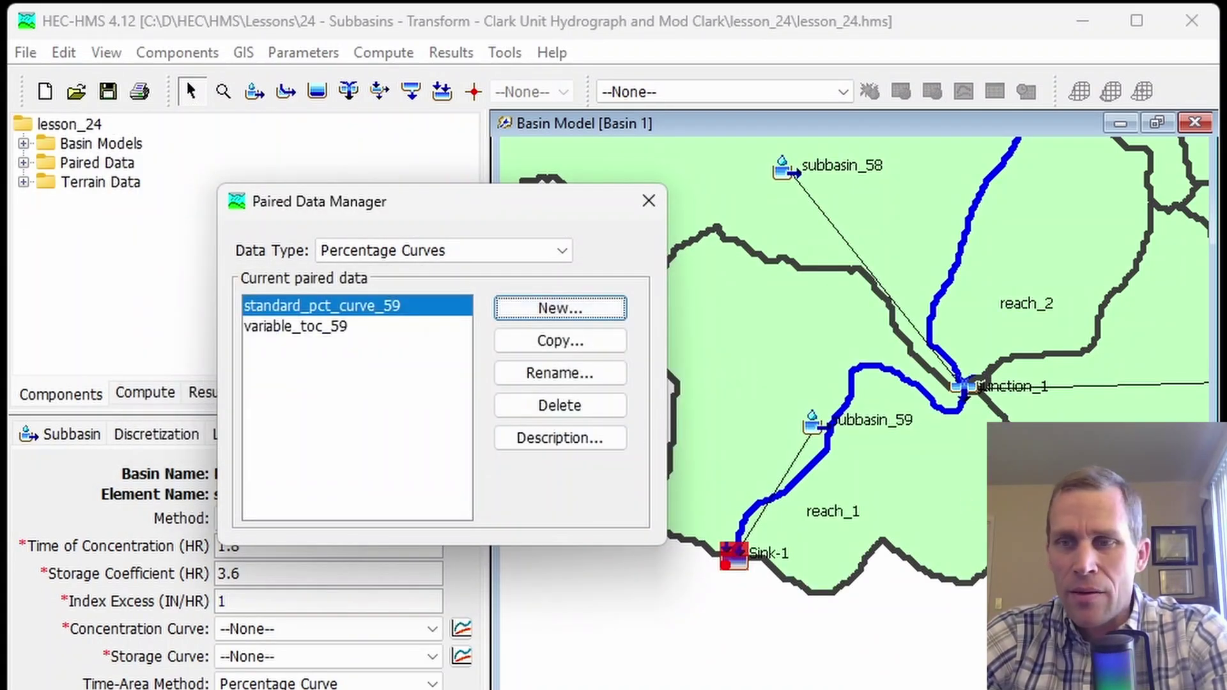
click(597, 317)
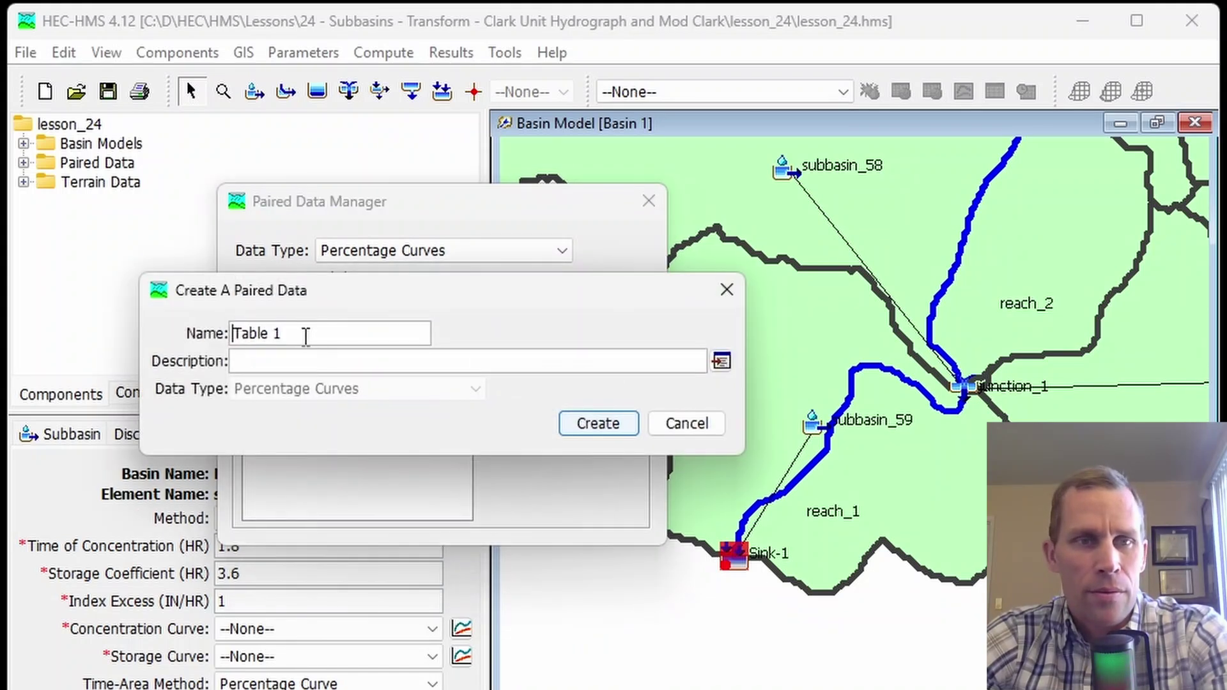
drag(305, 337, 221, 339)
text(variable_storage_59)
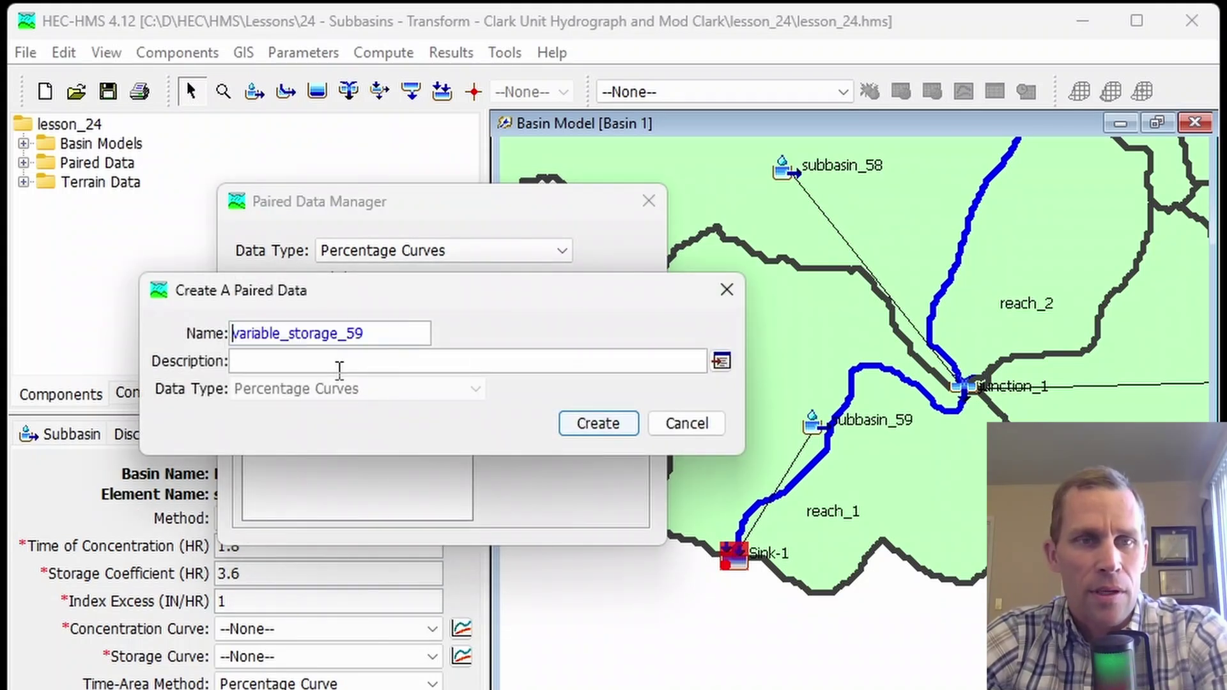
click(590, 424)
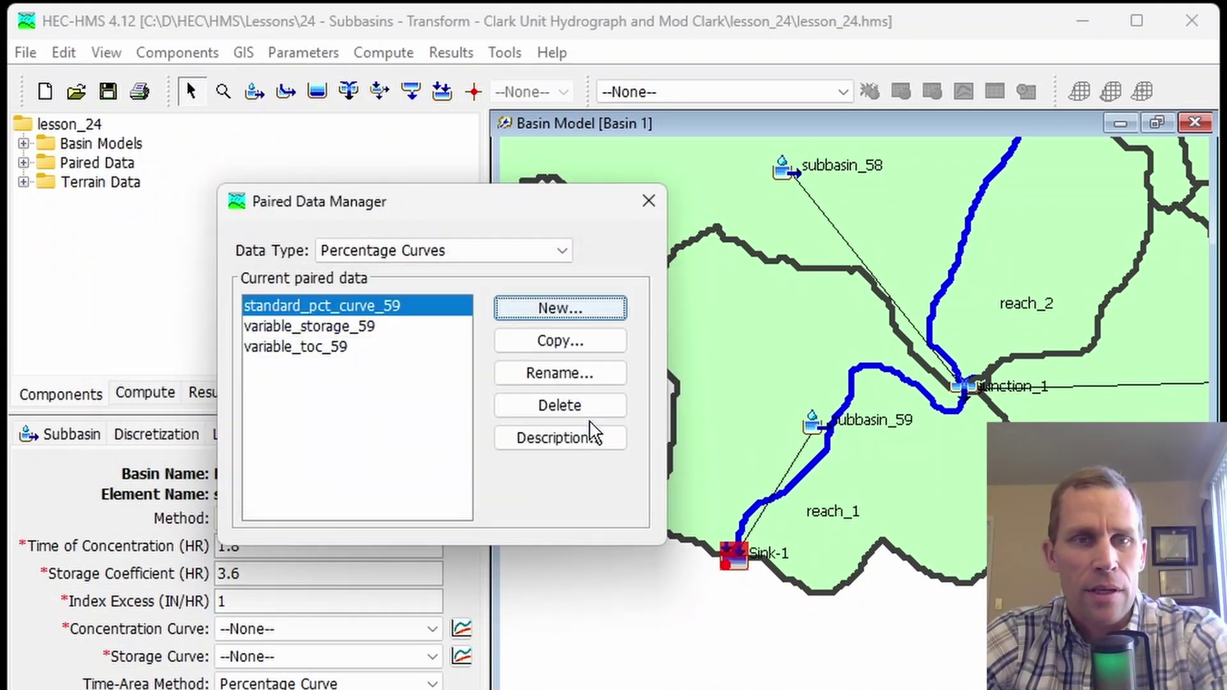
click(653, 208)
- Set the Concentration Curve to variable_toc_59 and the Storage Curve to variable_storage_59
click(300, 629)
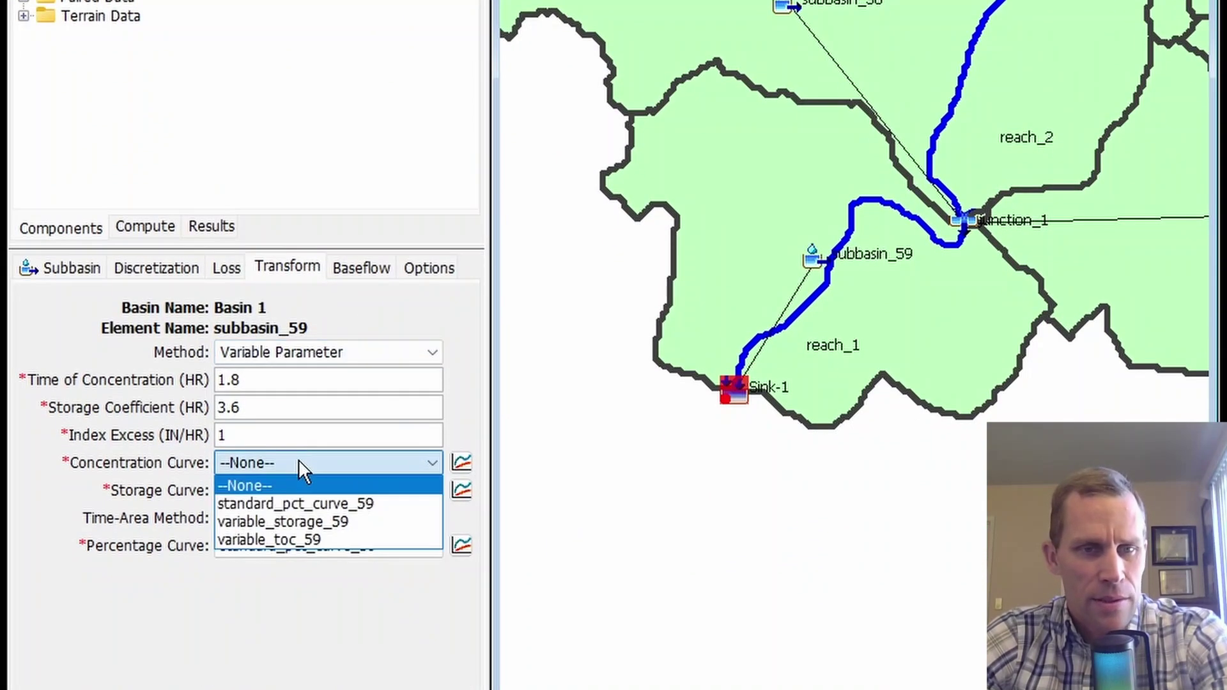
click(326, 540)
click(326, 490)
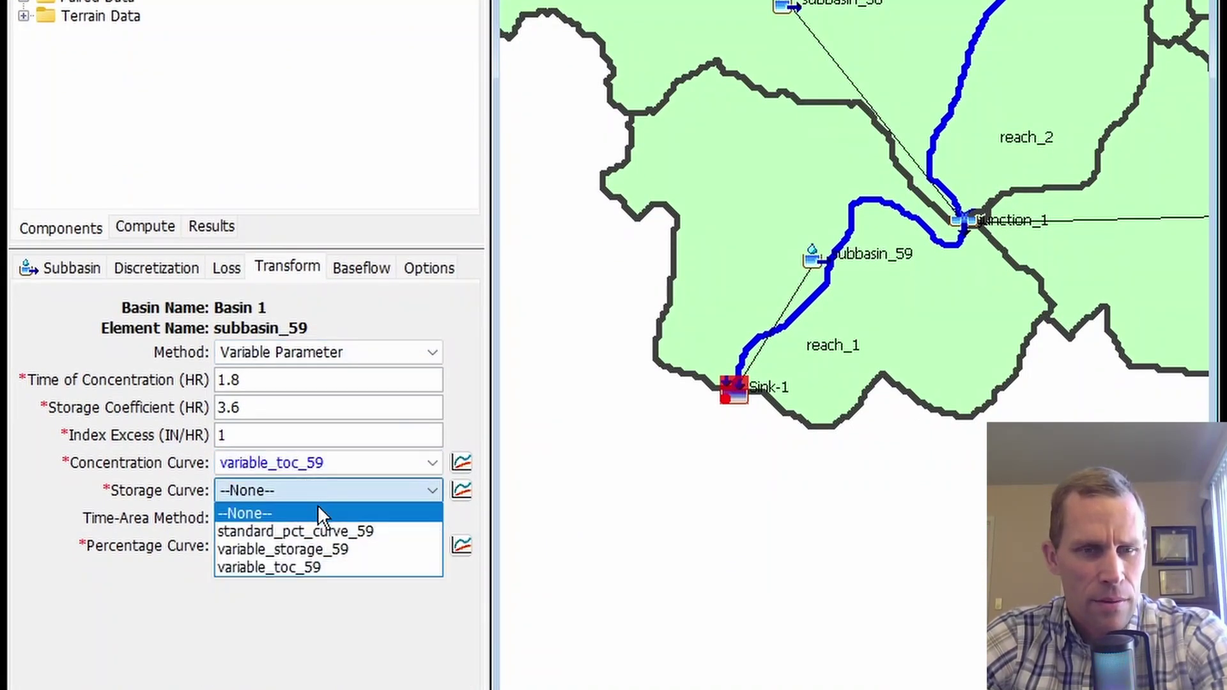
click(333, 548)
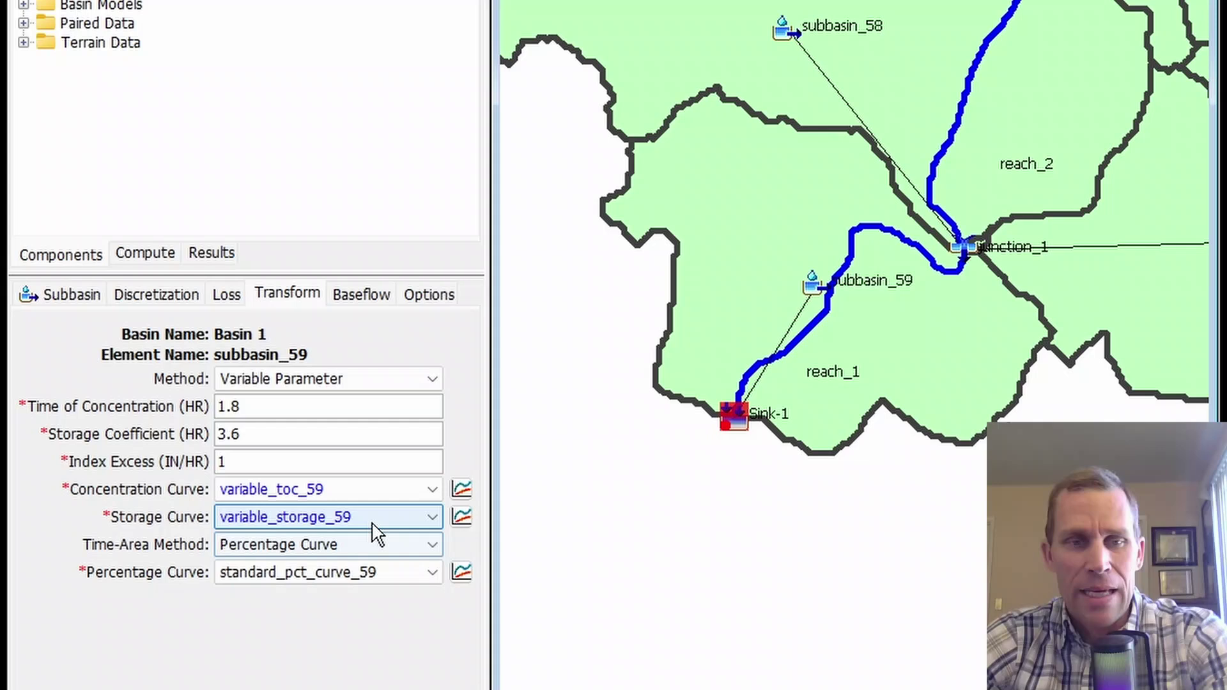
- Inspect the three percentage curves in the Paired Data folder, then reselect subbasin_59
click(23, 23)
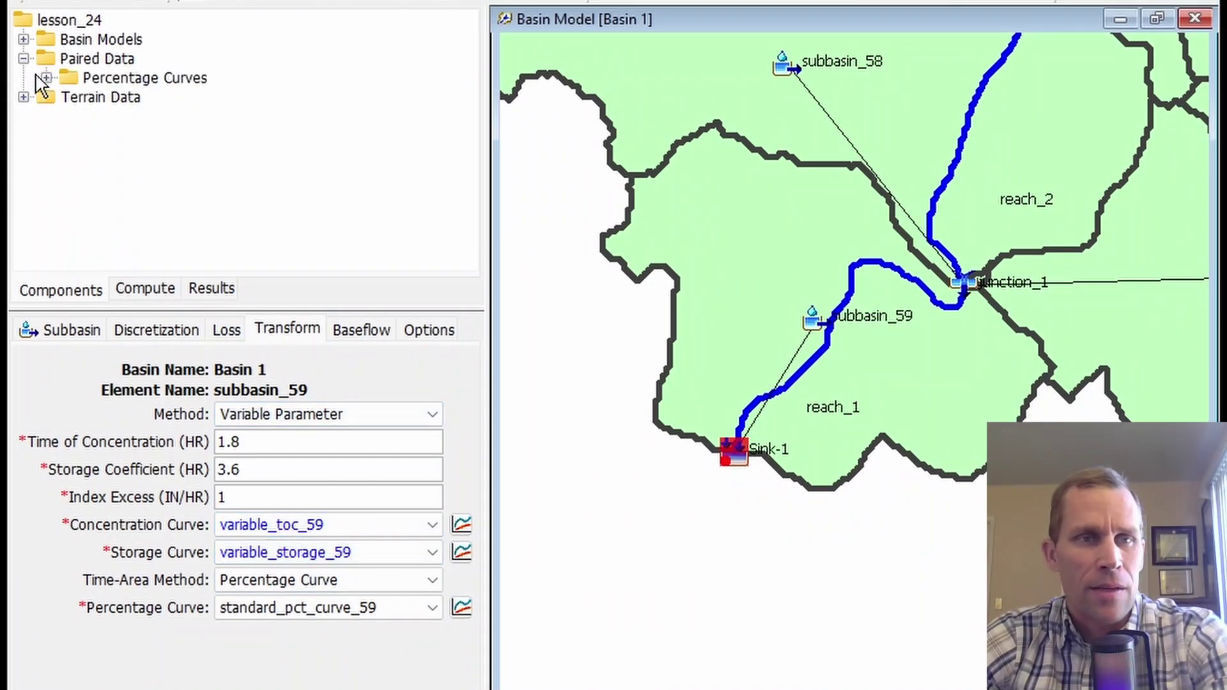
click(46, 77)
click(135, 98)
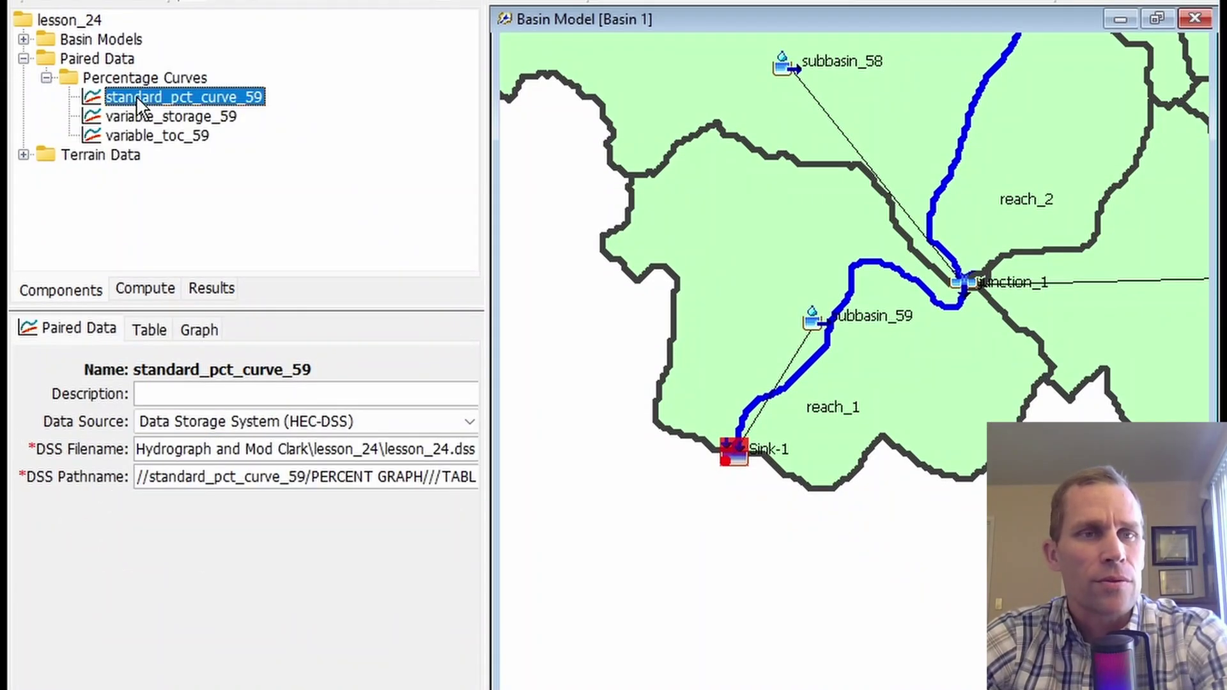
click(137, 135)
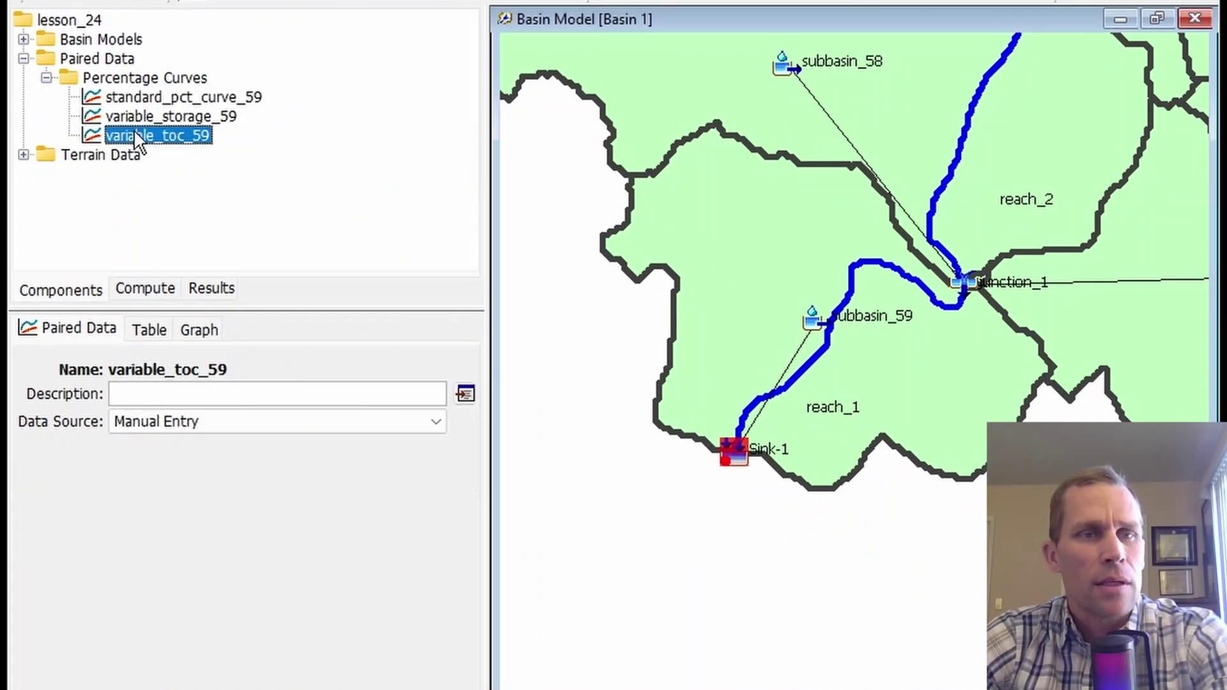
click(136, 118)
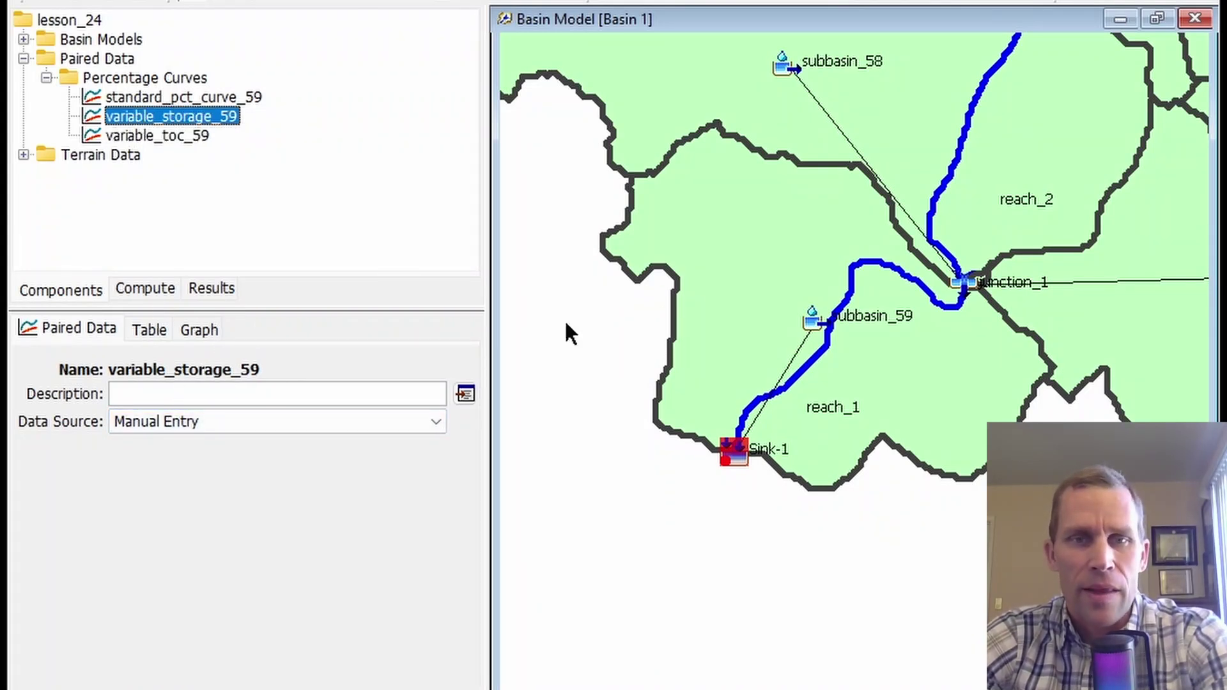
click(740, 282)
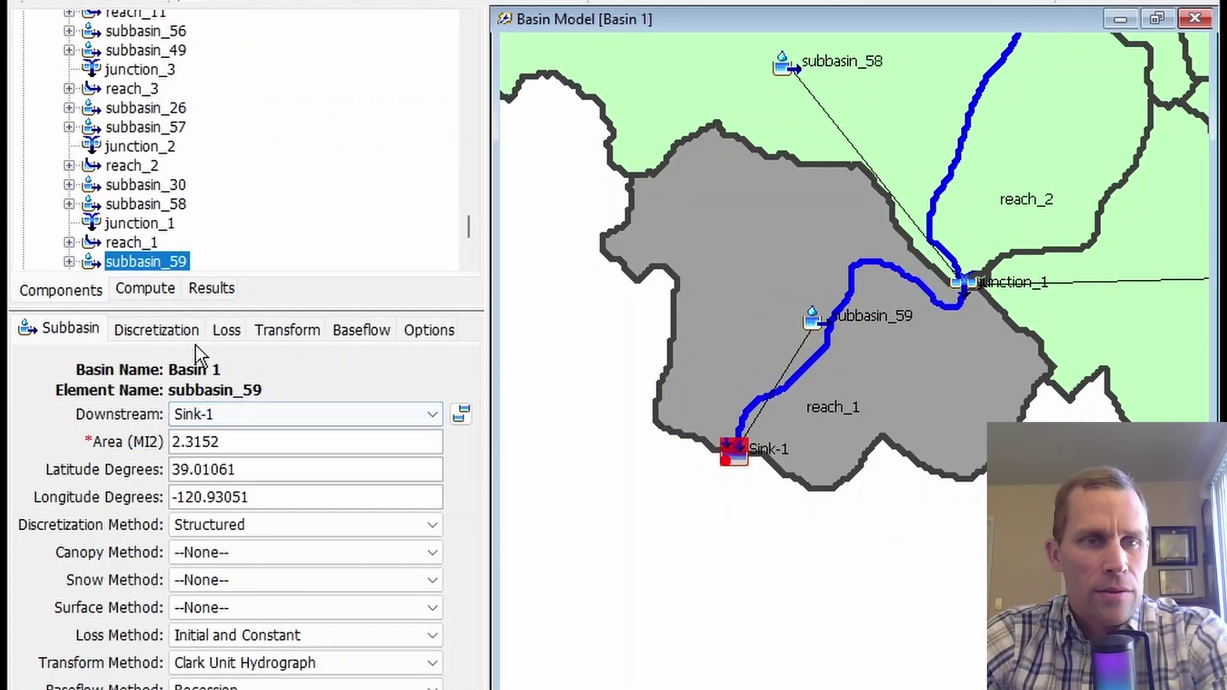
- Change subbasin_59's transform method to Maricopa County AZ USA
click(279, 332)
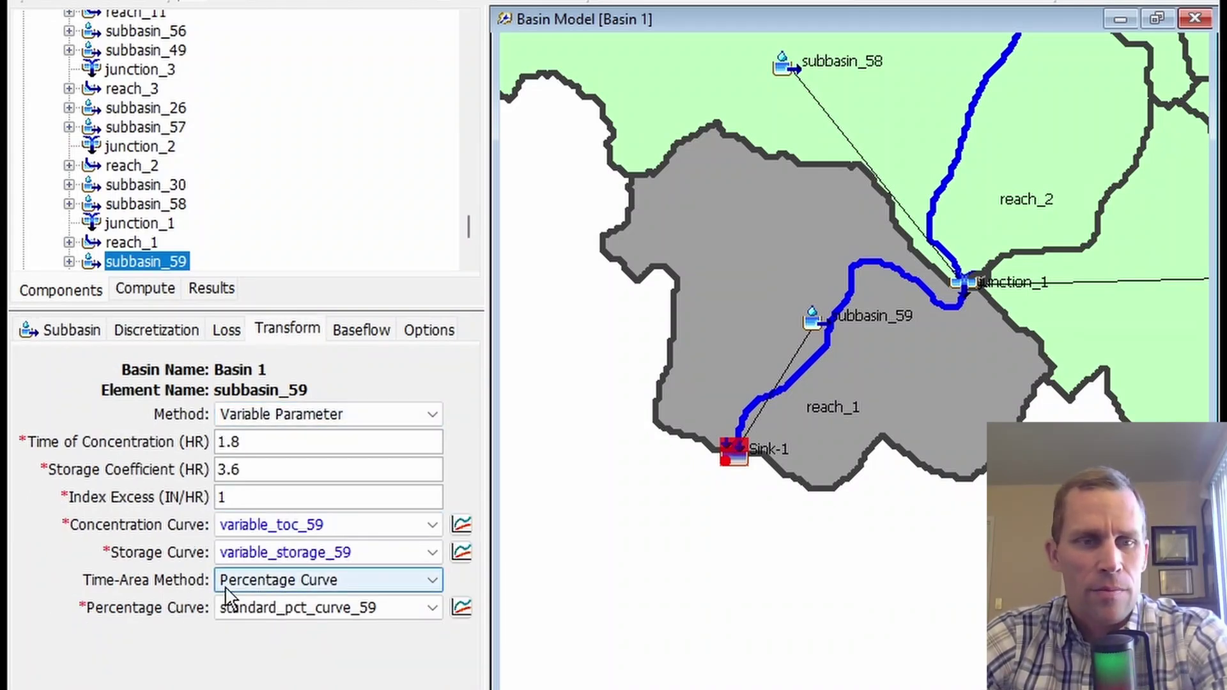
click(238, 416)
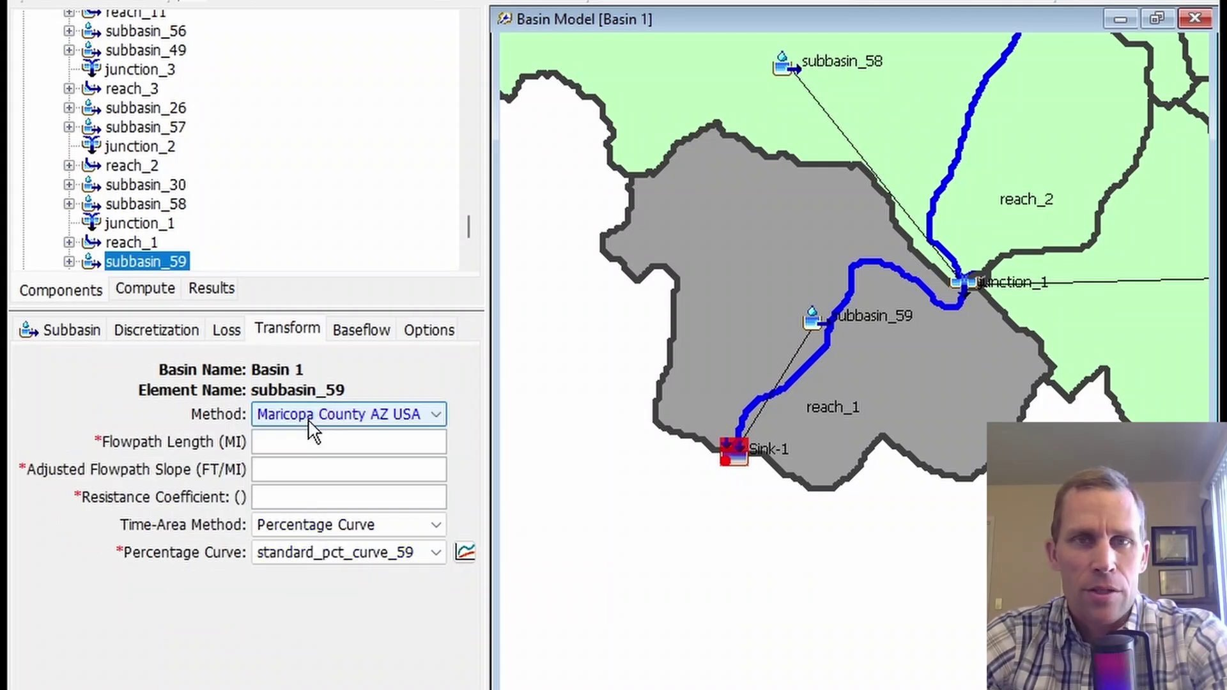
click(298, 474)
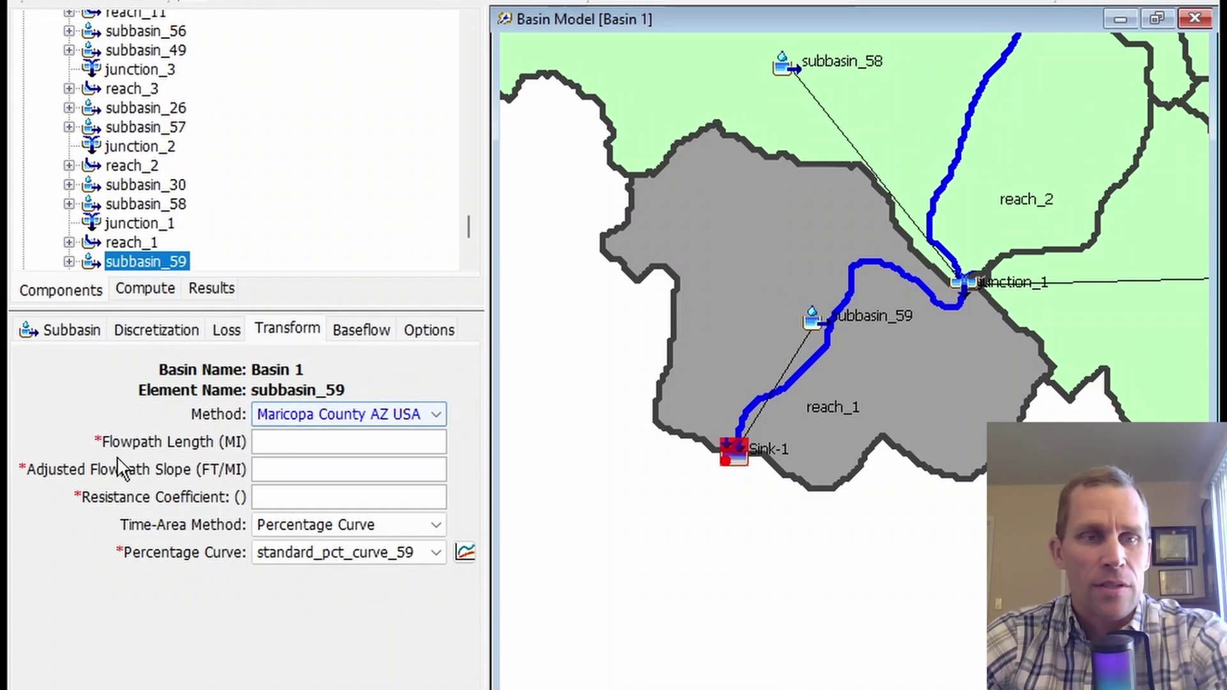
- Enter flowpath length 0.8 MI, adjusted flowpath slope 11 FT/MI and resistance coefficient 0.2
click(274, 447)
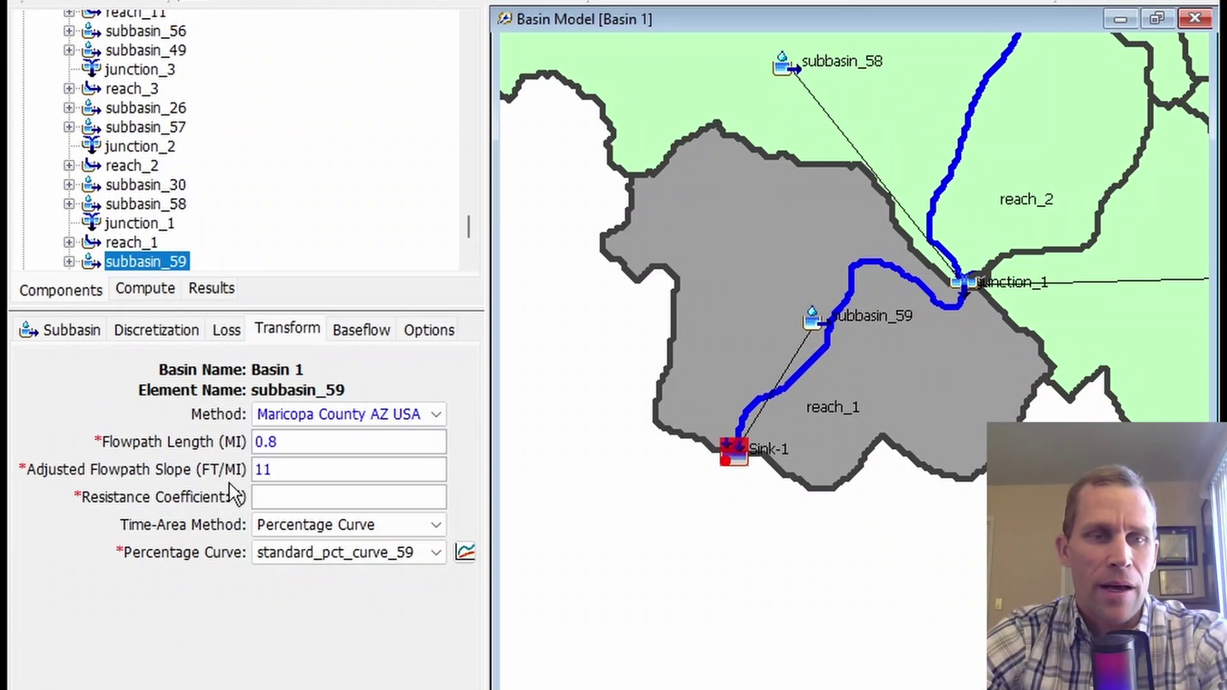
double_click(280, 471)
double_click(292, 448)
double_click(285, 473)
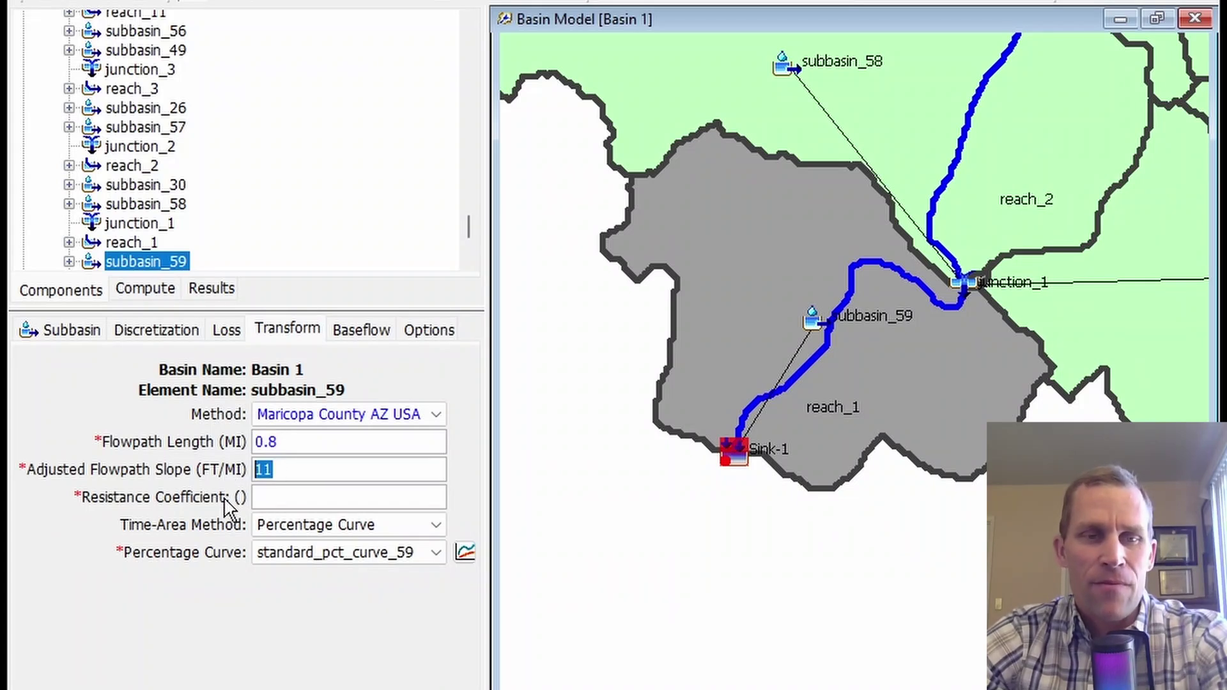
click(276, 497)
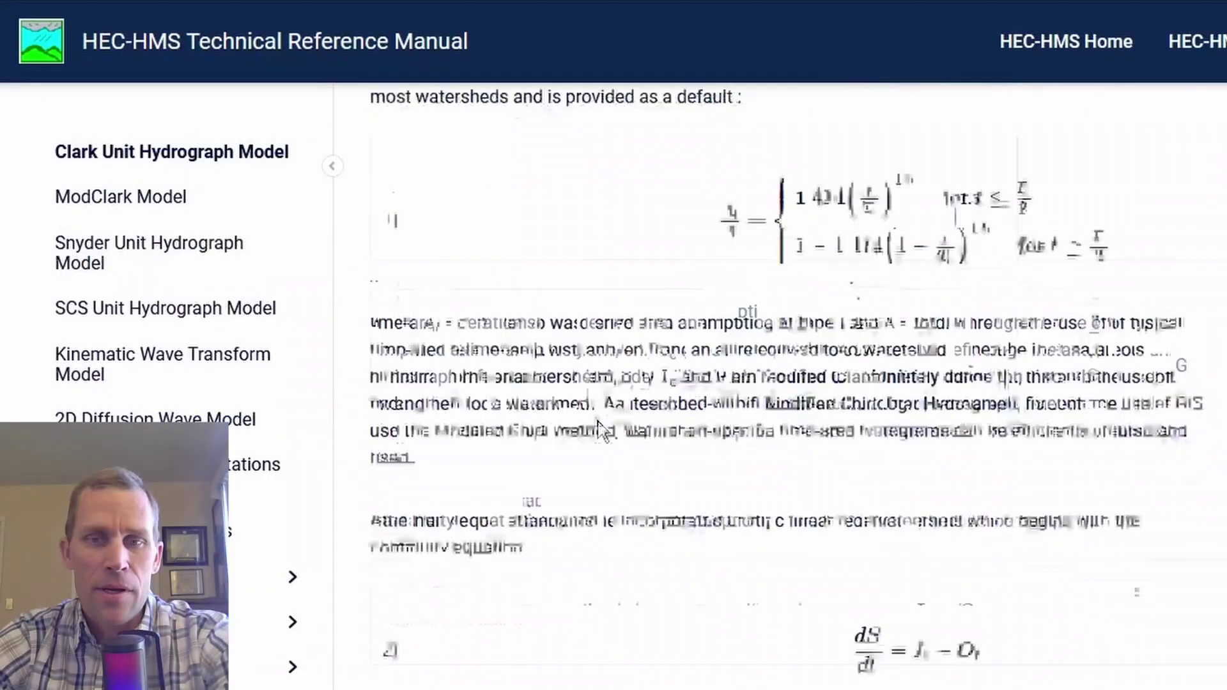
- Scroll the reference manual to the Maricopa County, AZ Method section and mark its heading
scroll(597, 425, down, 5)
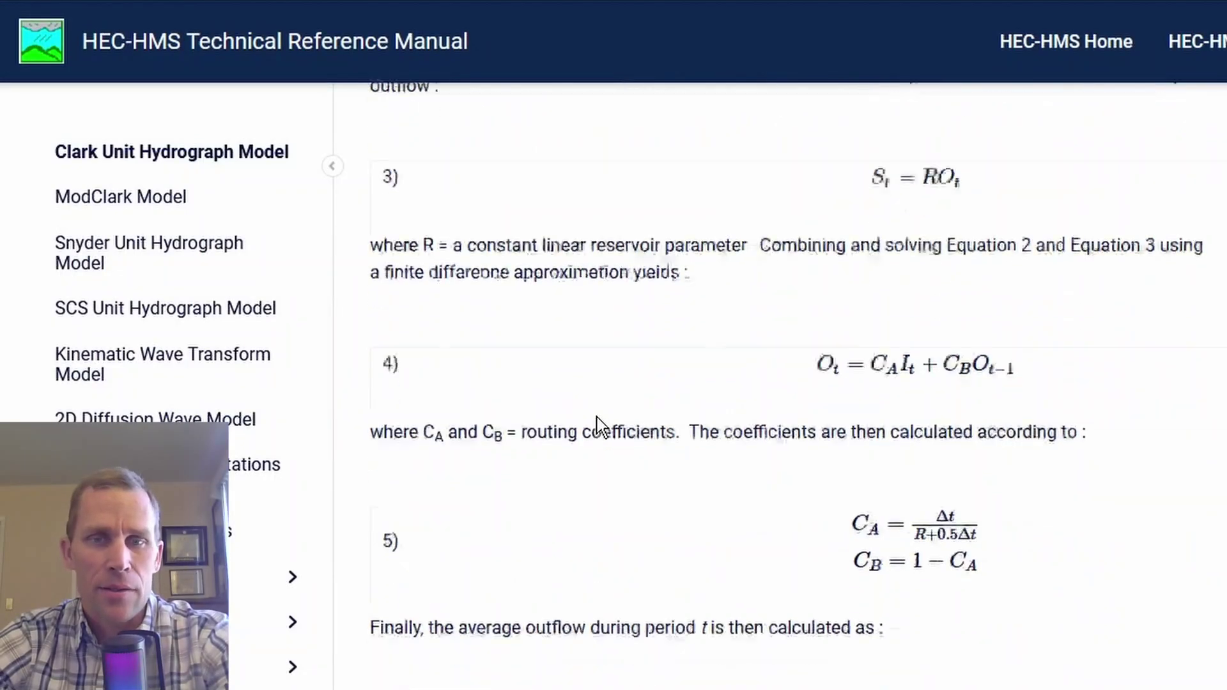
scroll(601, 425, down, 12)
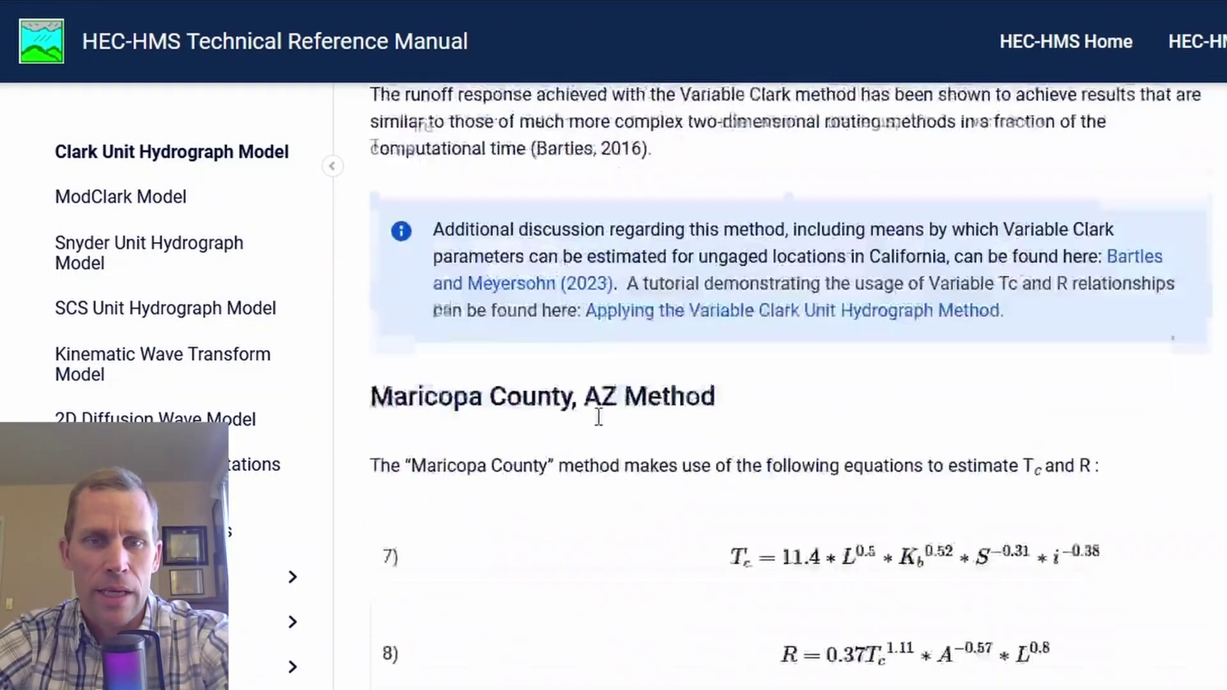
scroll(599, 417, down, 3)
drag(372, 199, 718, 200)
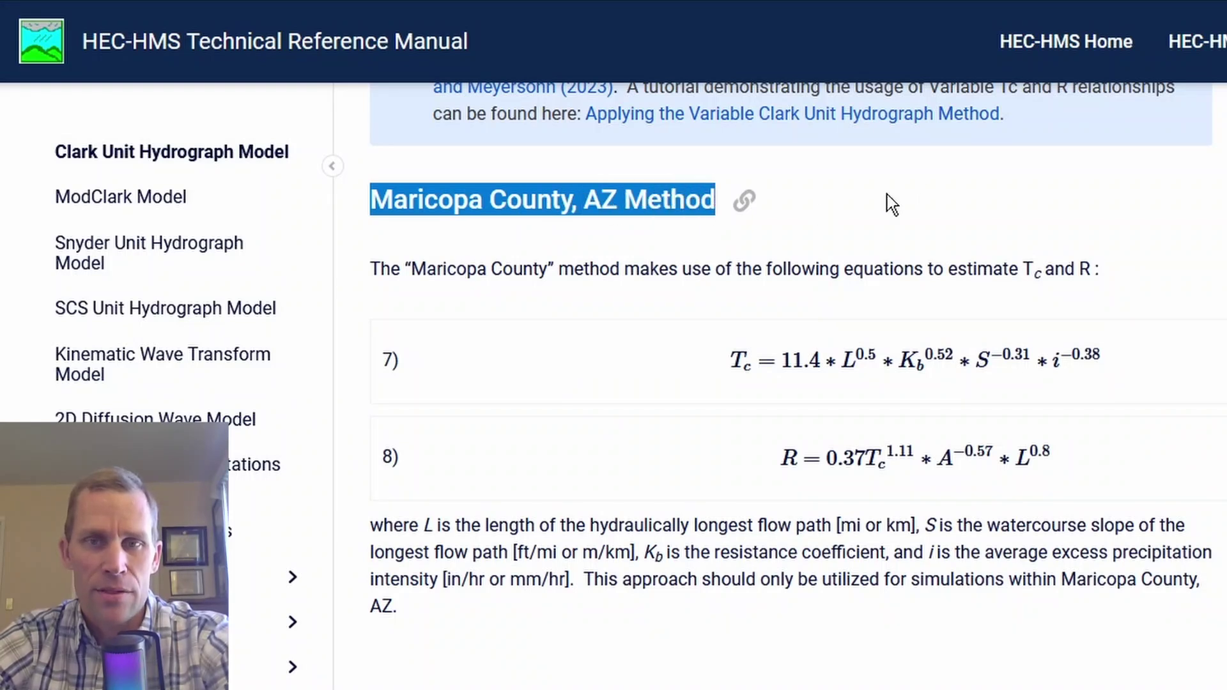
click(994, 200)
- Review the Tc and R terms in equations 7 and 8 and the variable definitions
drag(732, 375, 767, 381)
drag(776, 459, 798, 461)
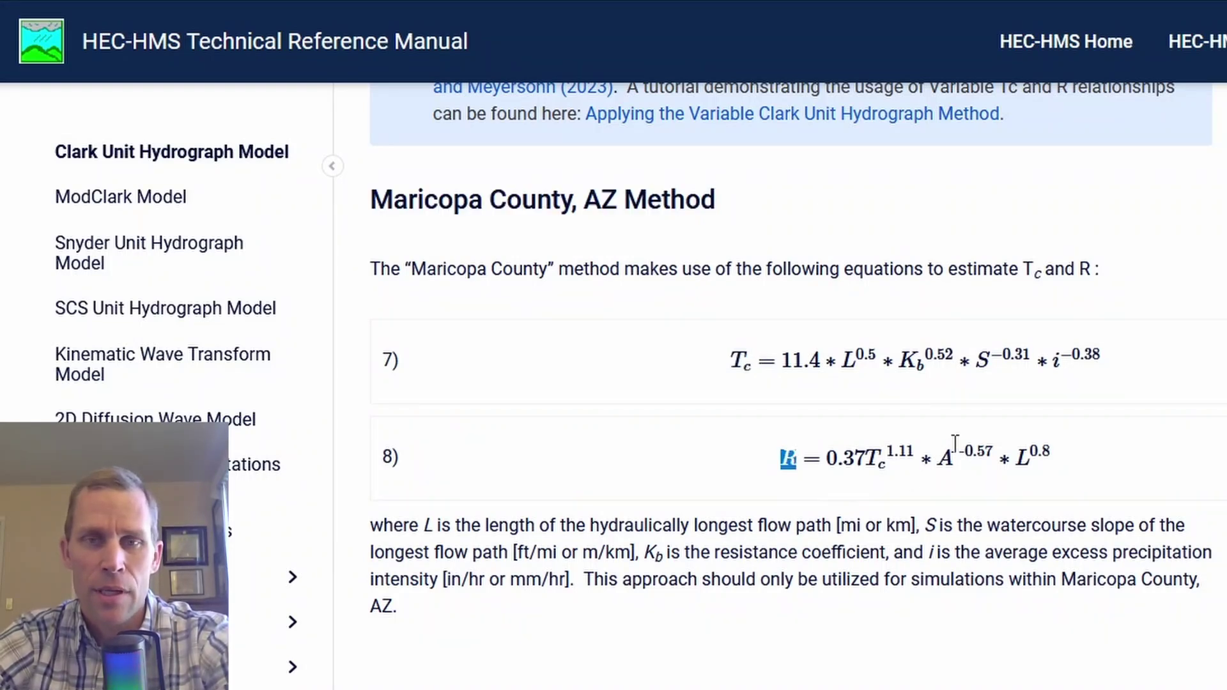
drag(842, 374, 985, 363)
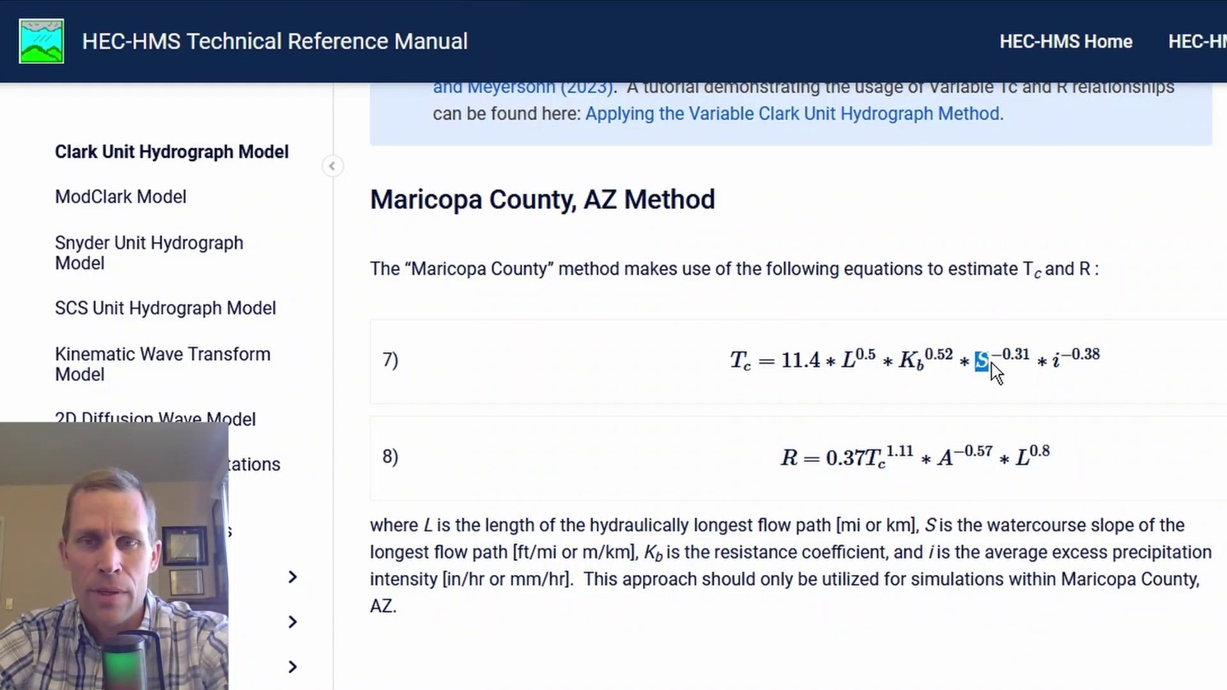
click(1056, 362)
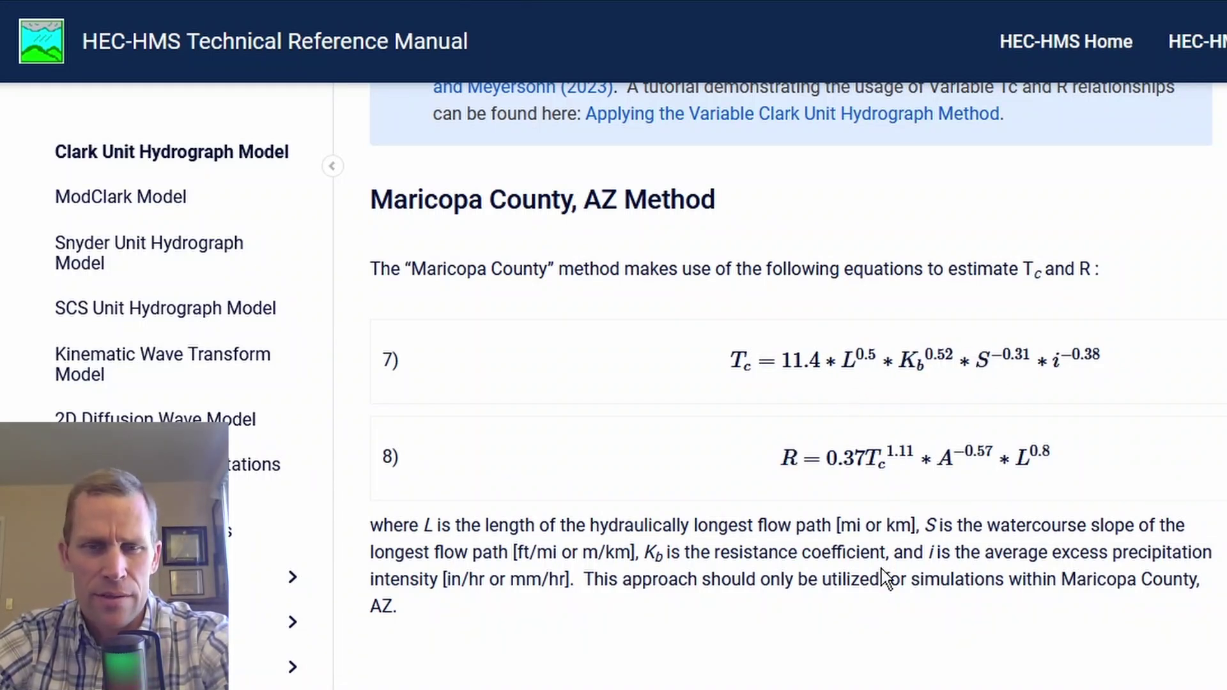
drag(929, 552, 578, 584)
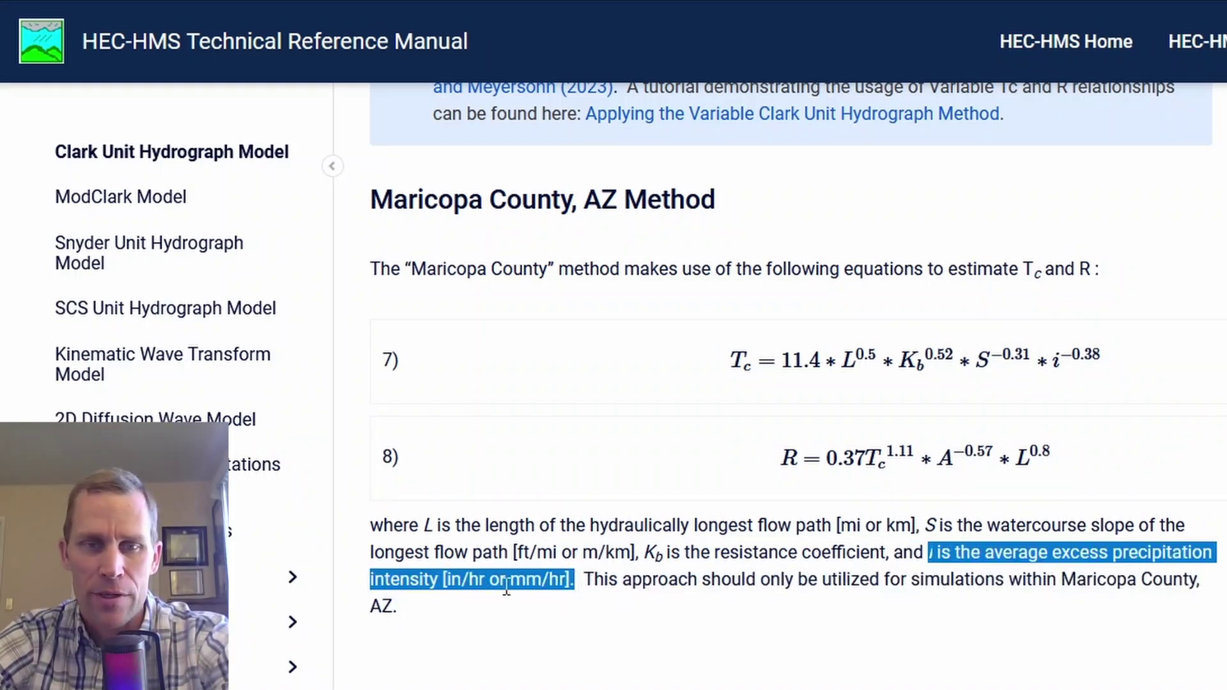
click(713, 617)
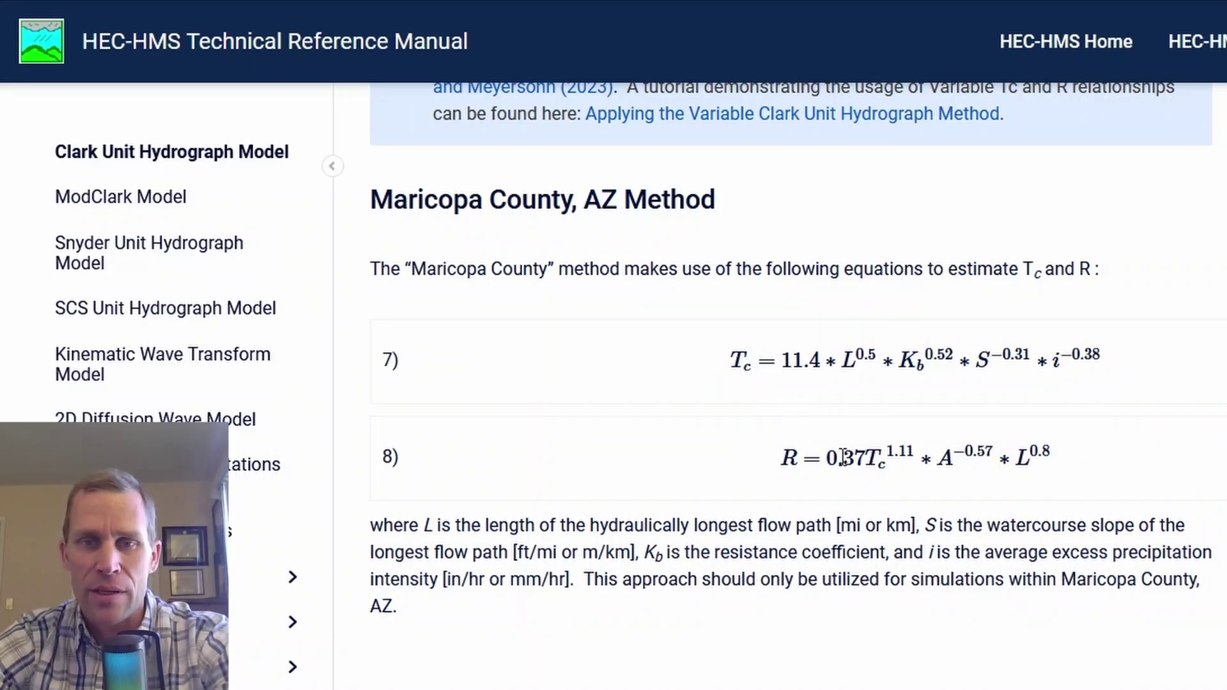
click(785, 462)
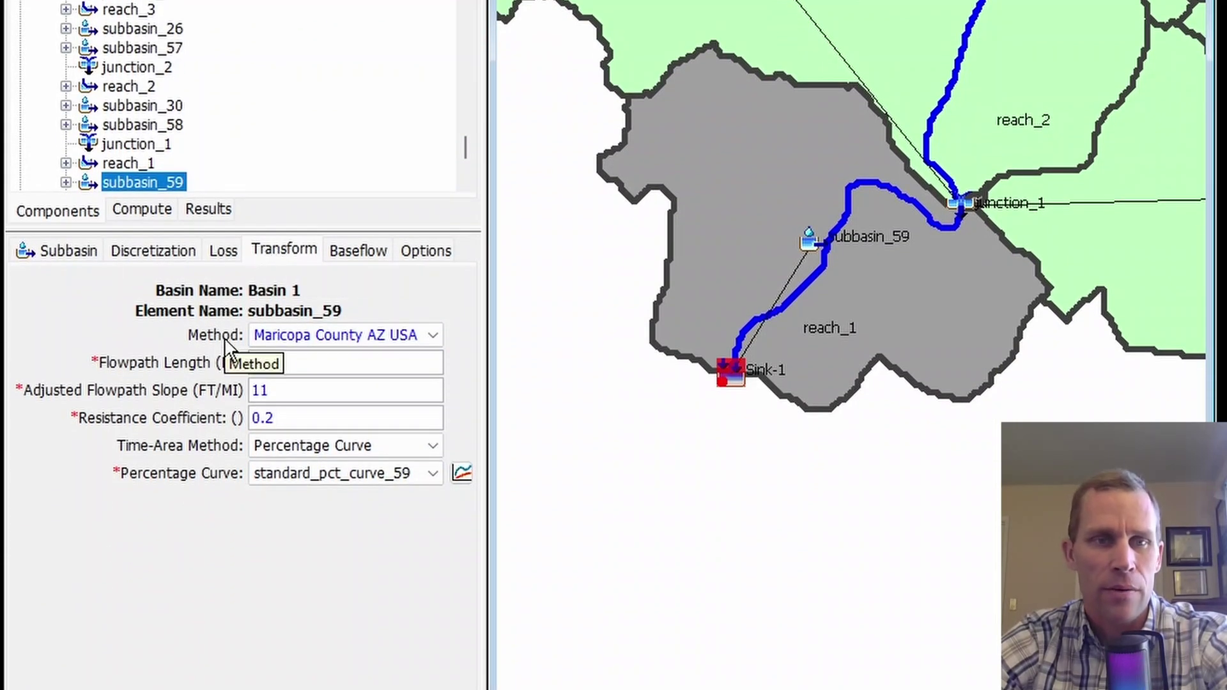
- Set subbasin_59's transform method to ModClark
click(60, 250)
click(269, 565)
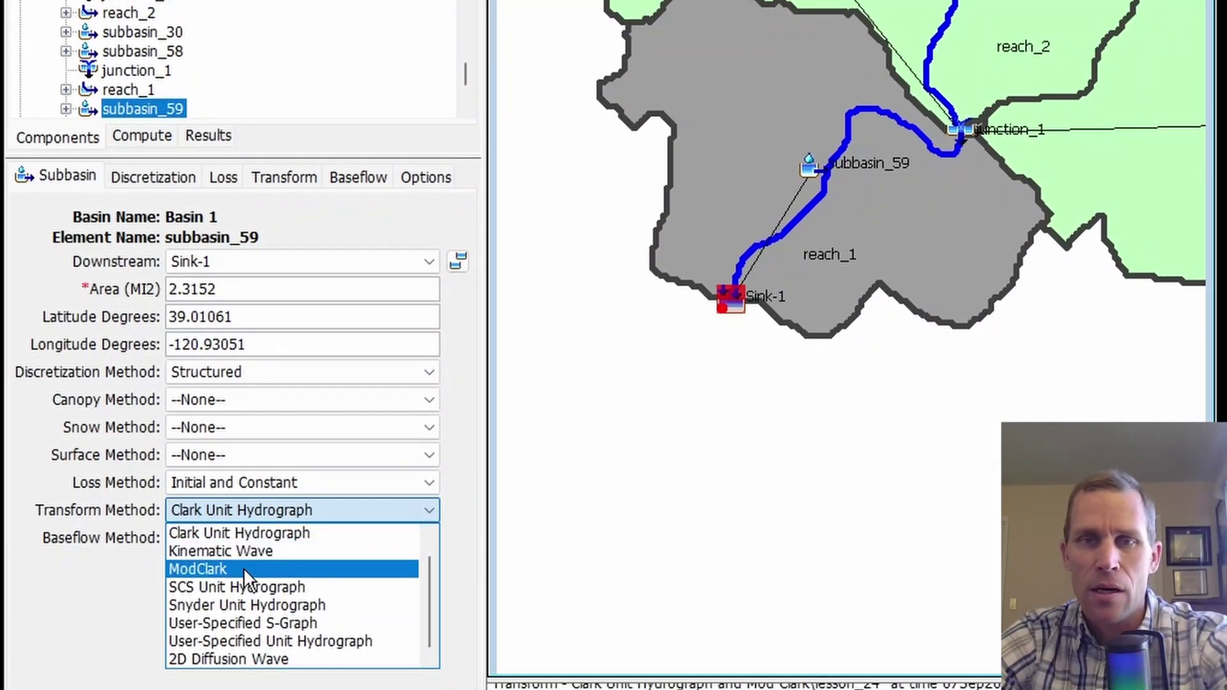
click(243, 568)
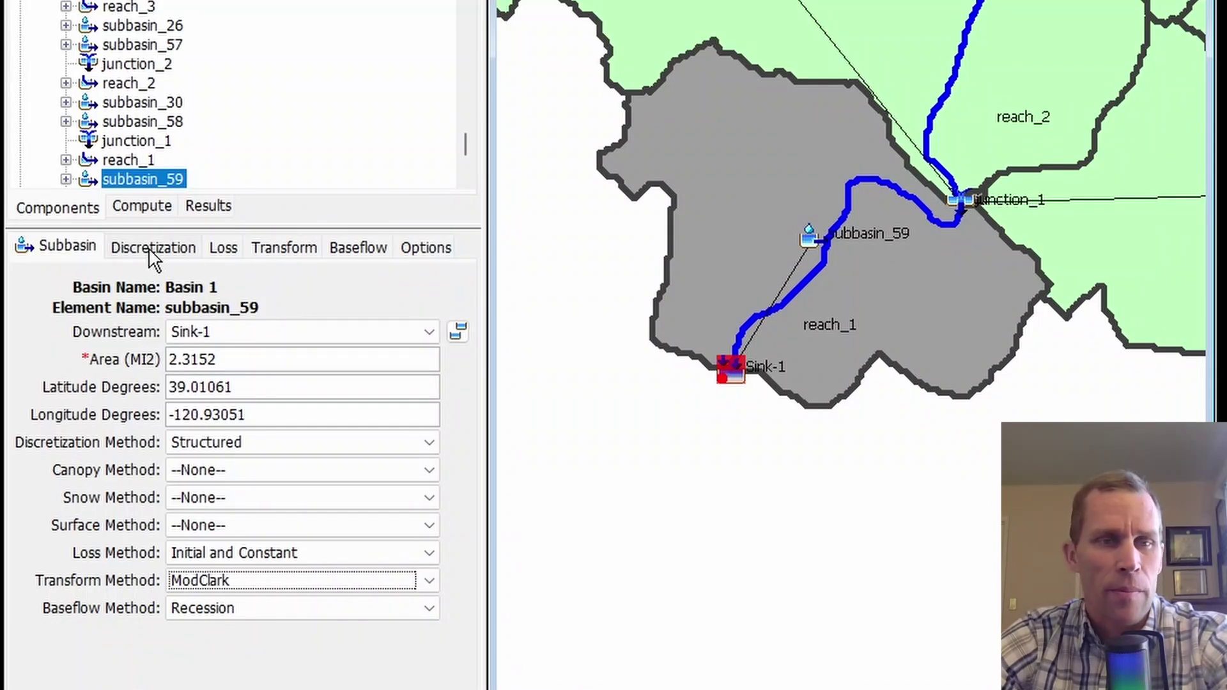
- Check the discretization method choices and keep Structured
click(66, 250)
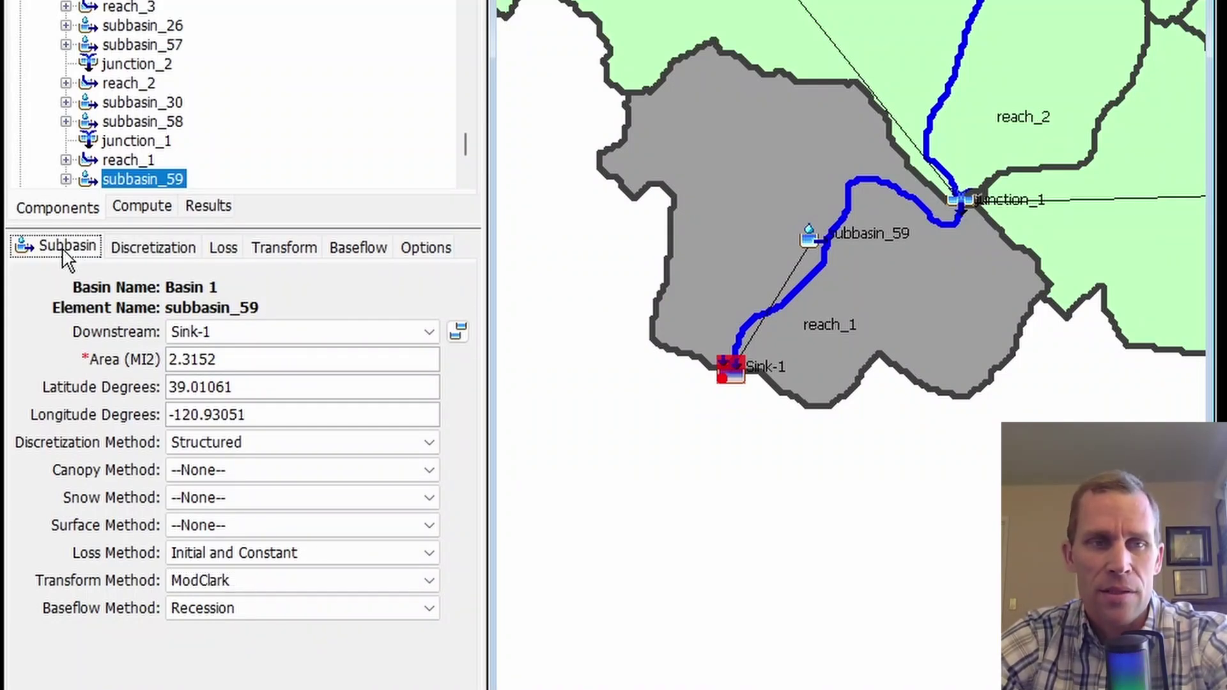
click(204, 445)
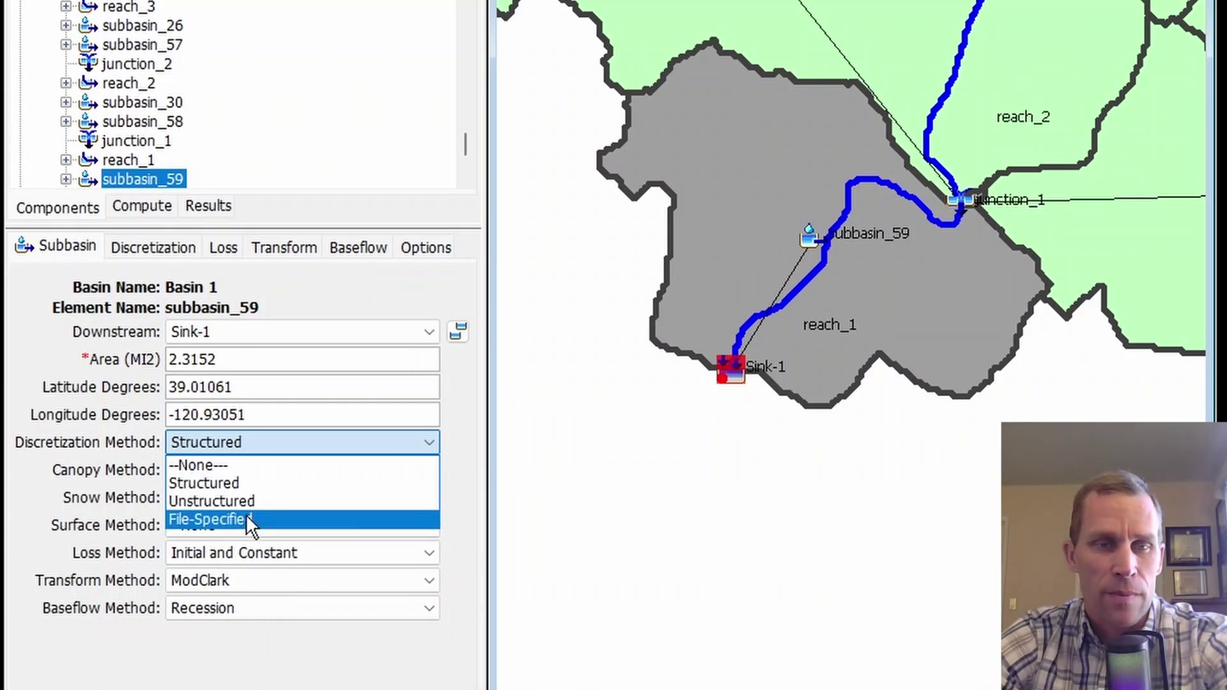
click(241, 489)
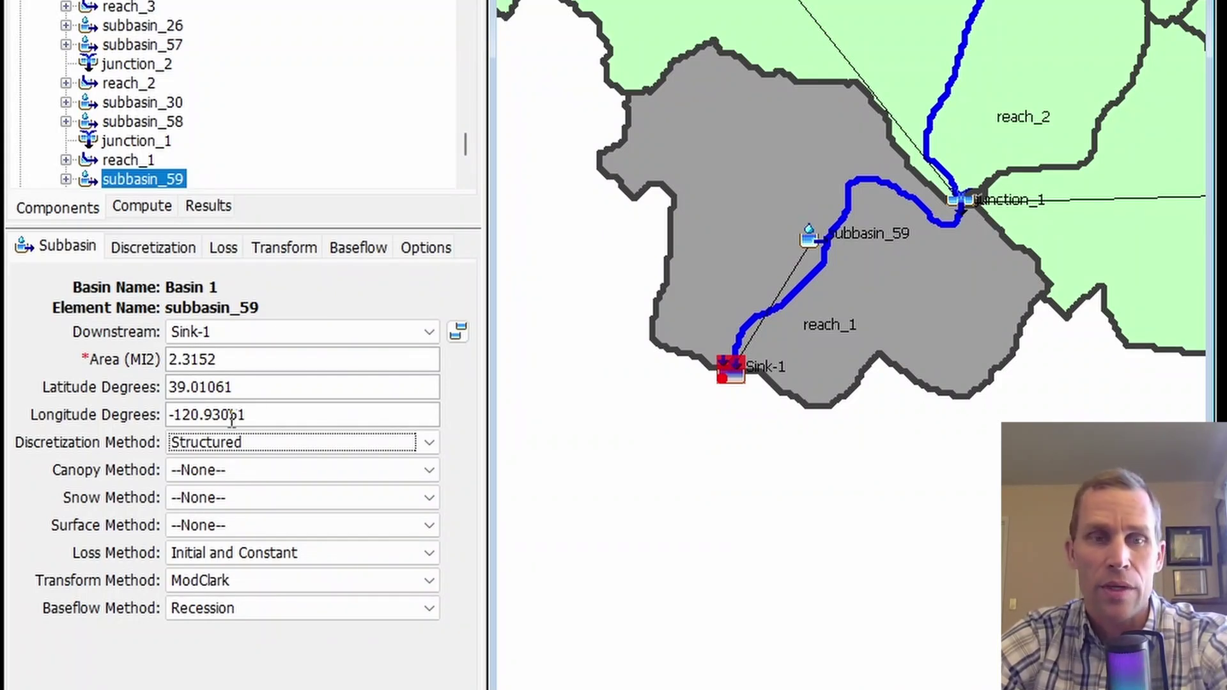
click(225, 441)
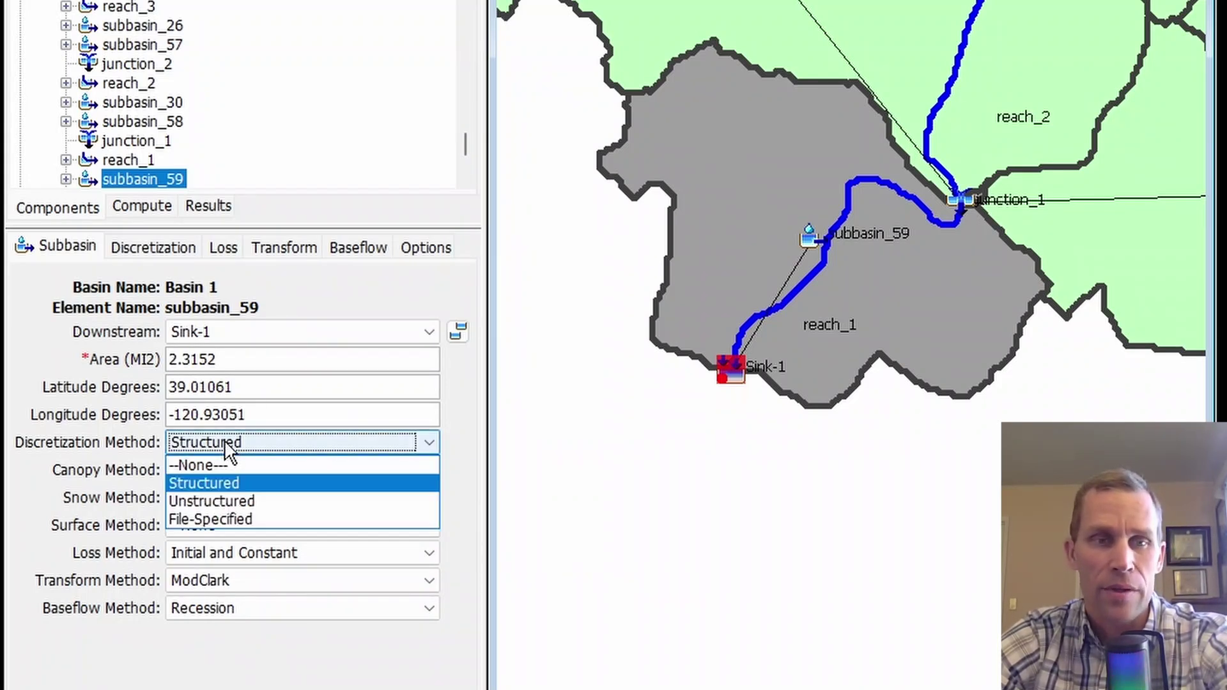
click(247, 489)
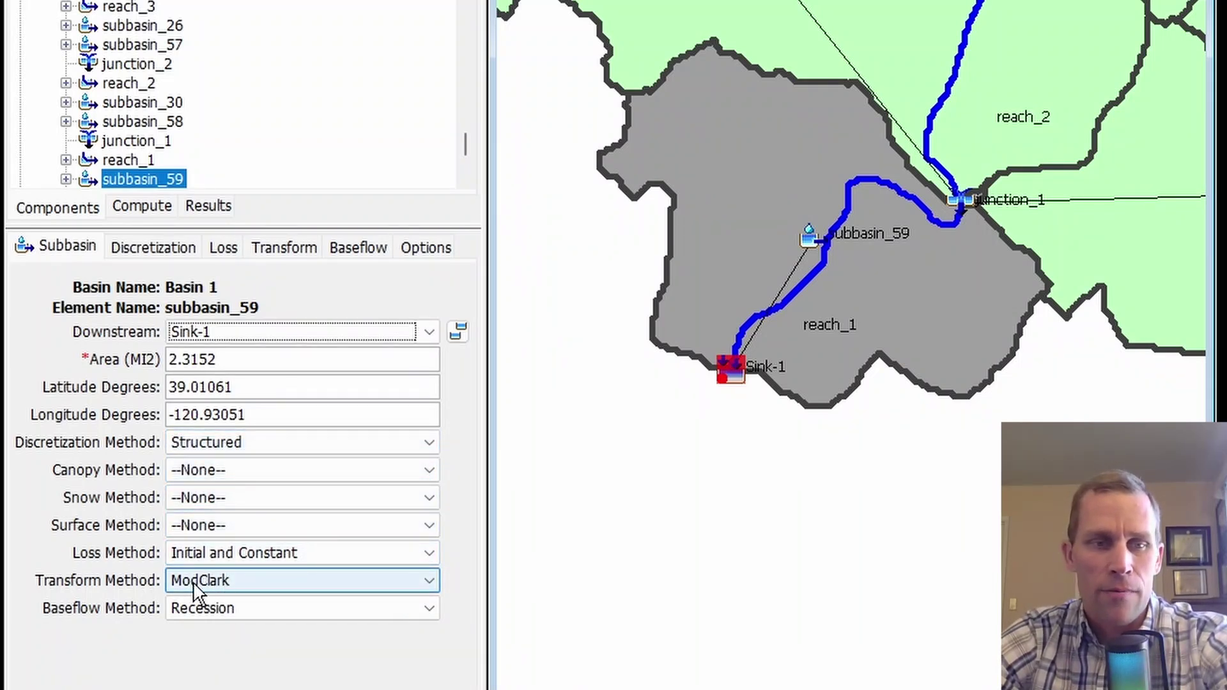
- Keep the Standard ModClark method and enter time of concentration 14.43 and storage coefficient 17.31 hours
click(287, 254)
click(272, 332)
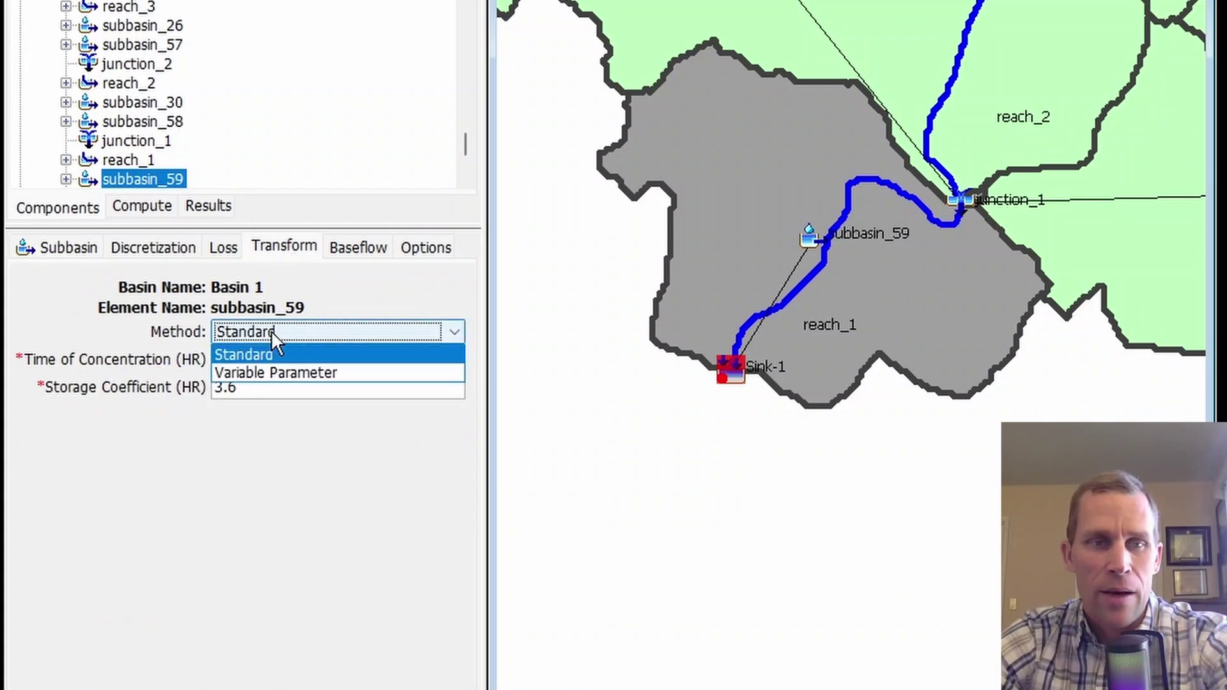
click(309, 355)
click(231, 359)
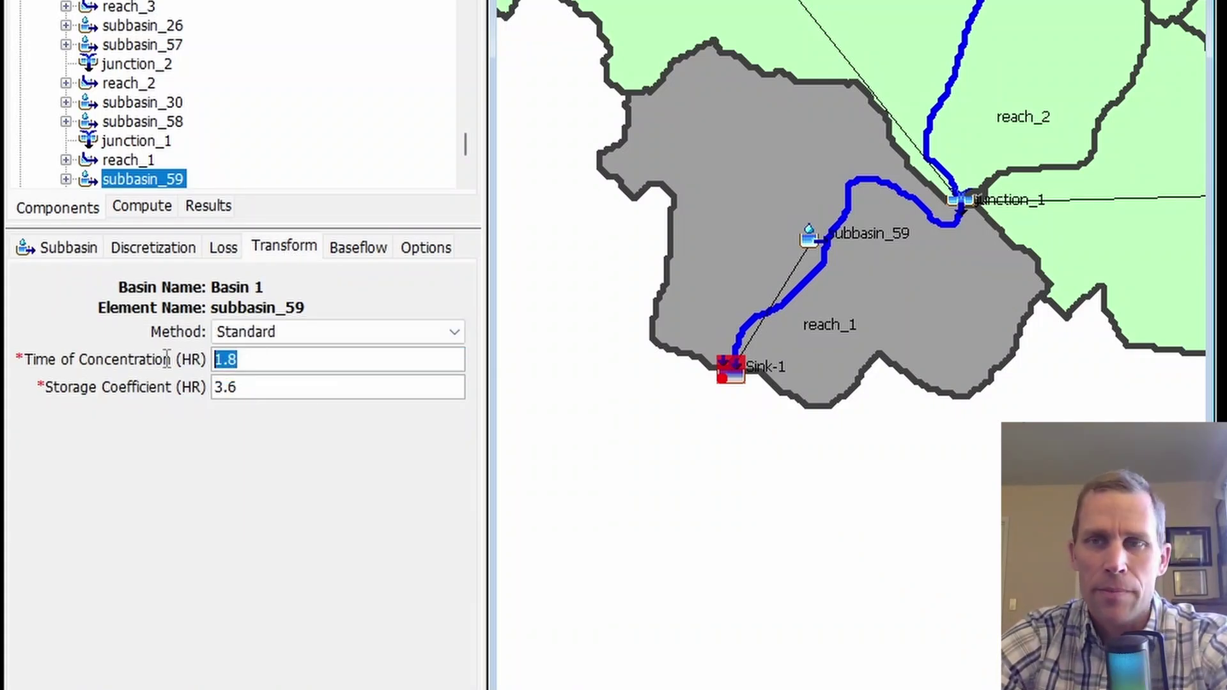
text(14.43)
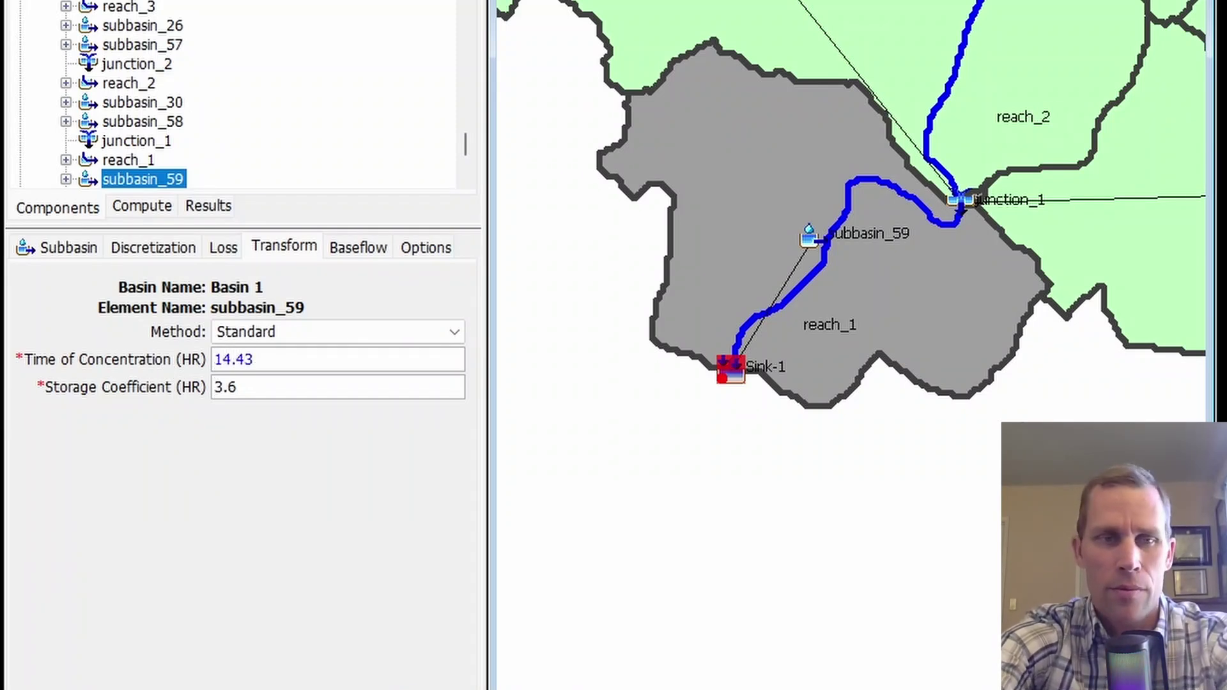
key(Tab)
text(17.1)
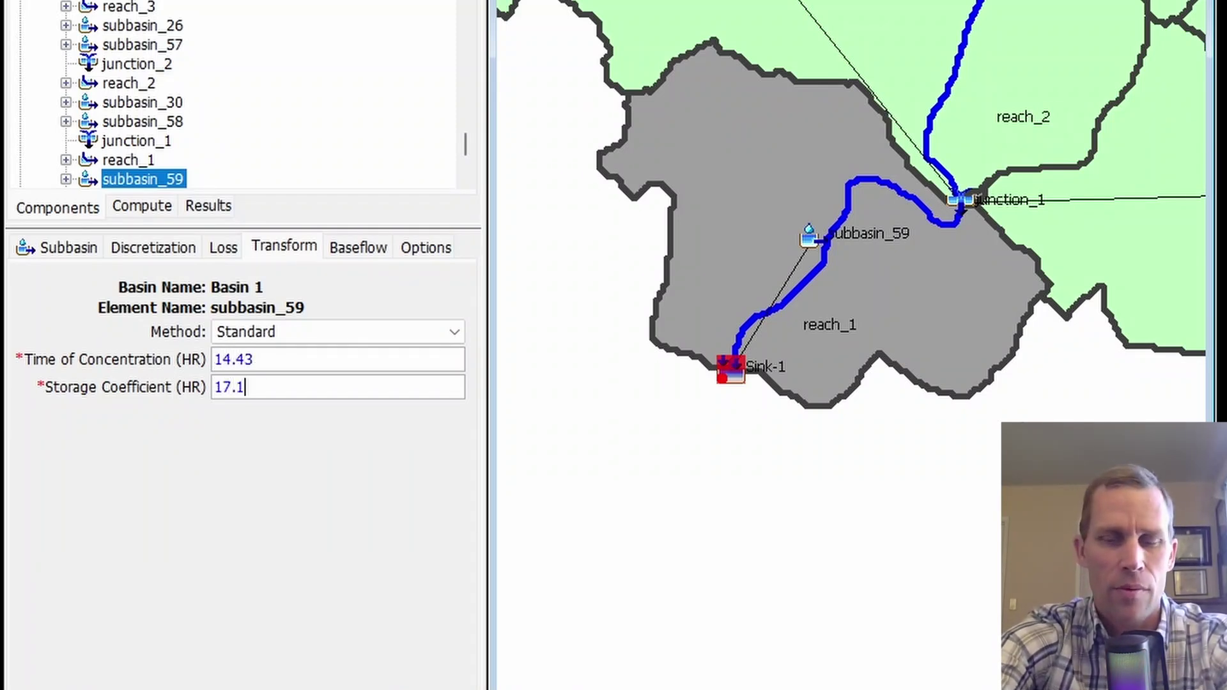
key(BackSpace)
text(31)
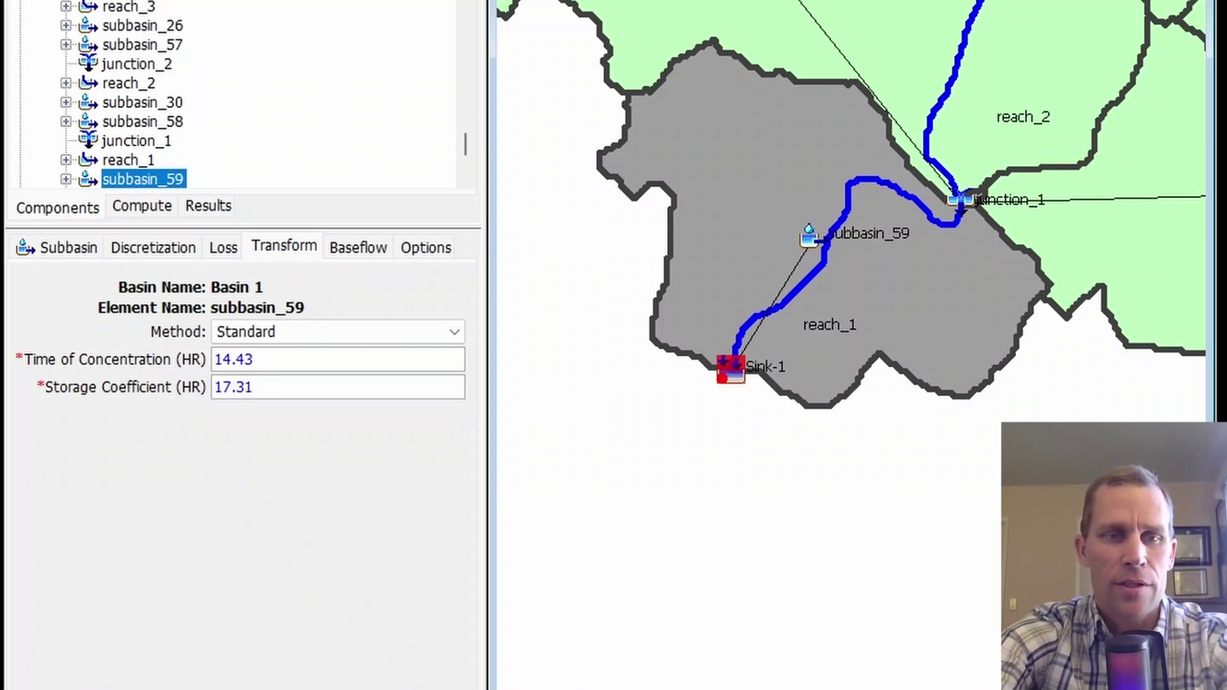
click(253, 359)
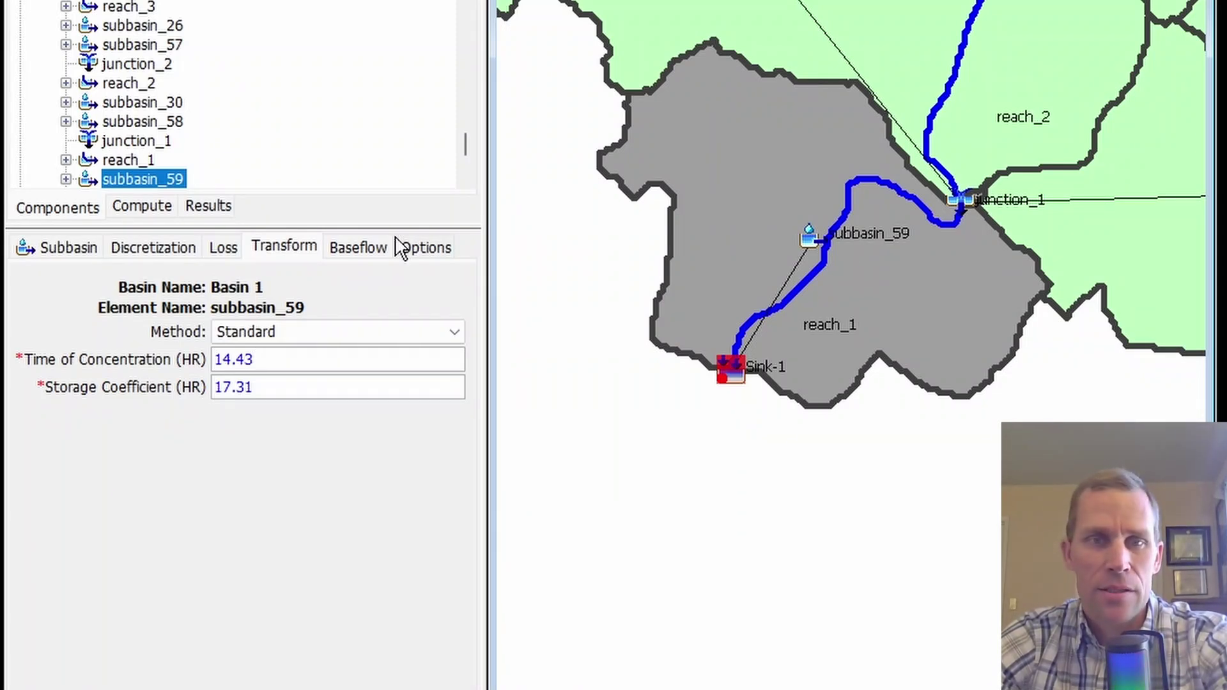
drag(320, 386, 195, 381)
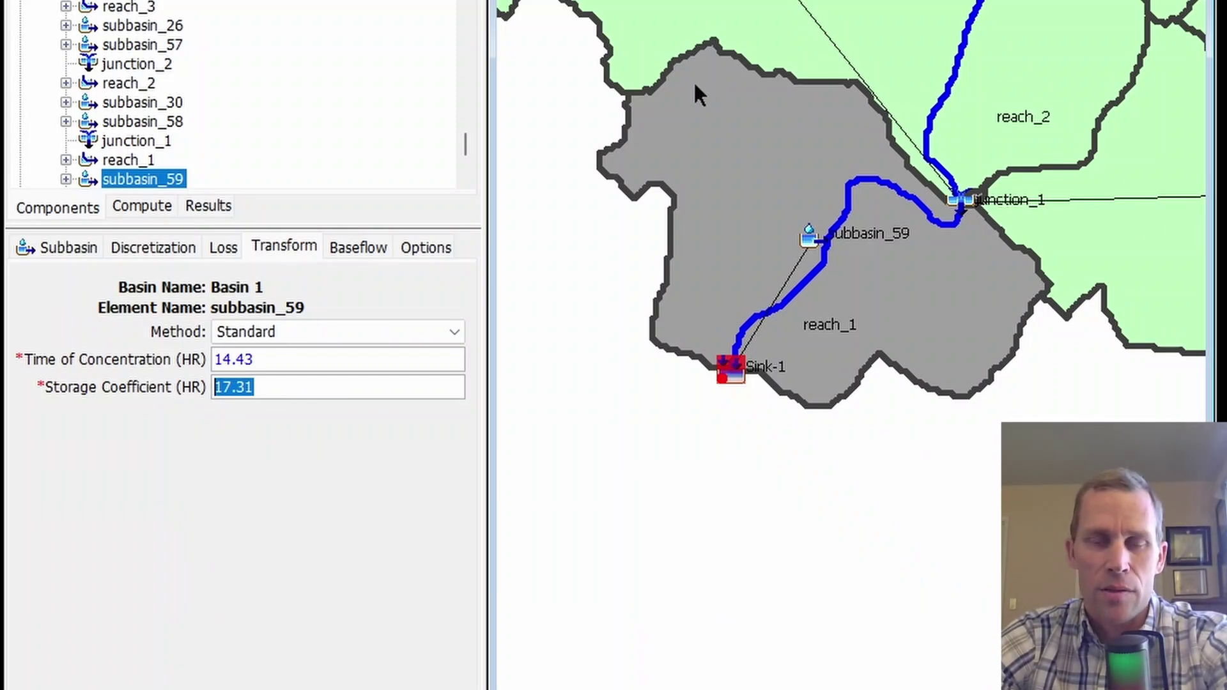
- Switch the ModClark method to Variable Parameter and enter an index excess of 1 in/hr
click(355, 333)
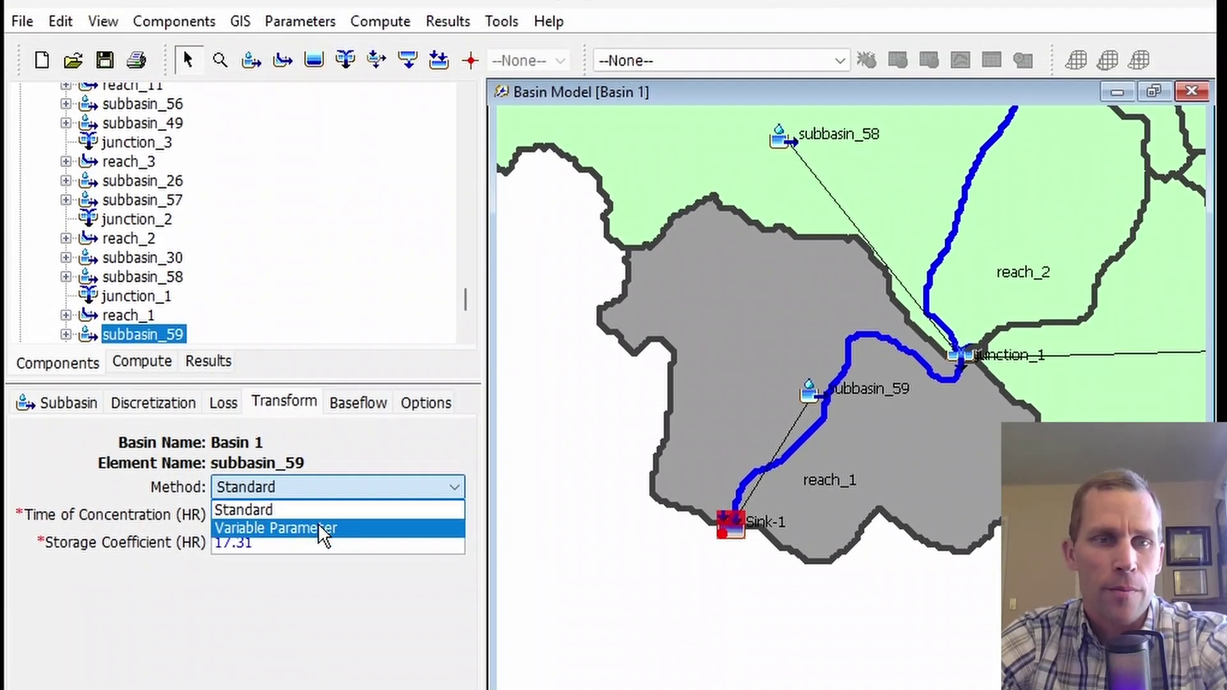
click(319, 528)
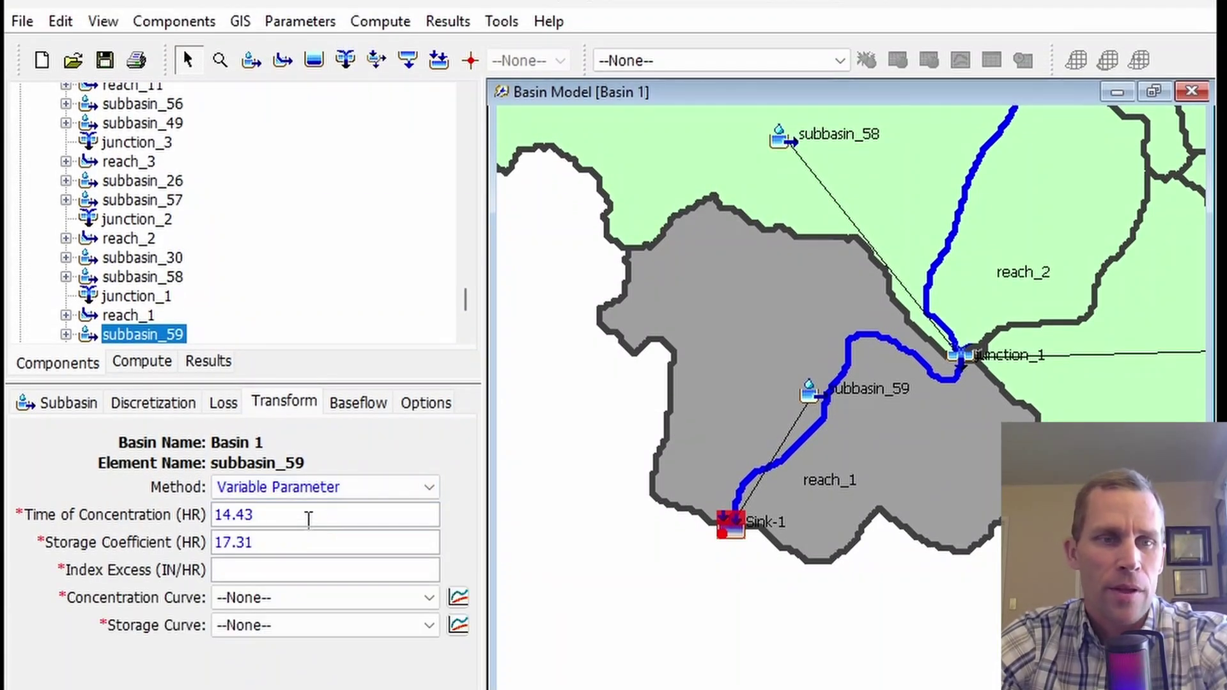
key(Tab)
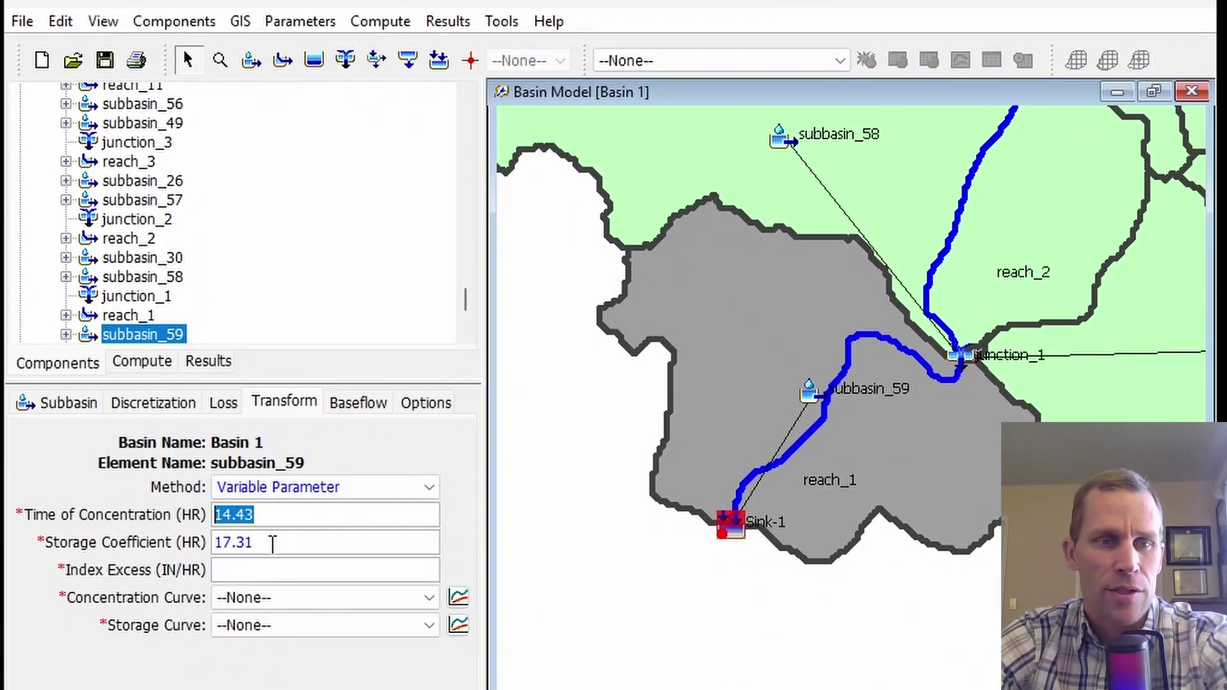
click(266, 543)
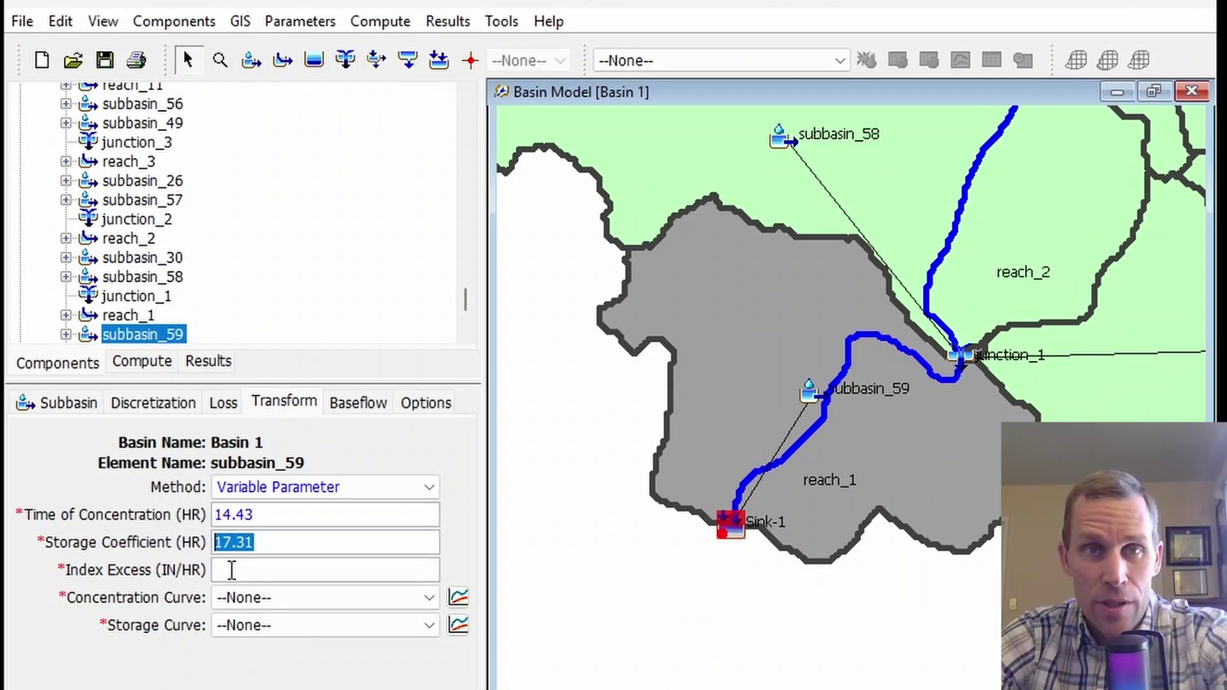
click(232, 570)
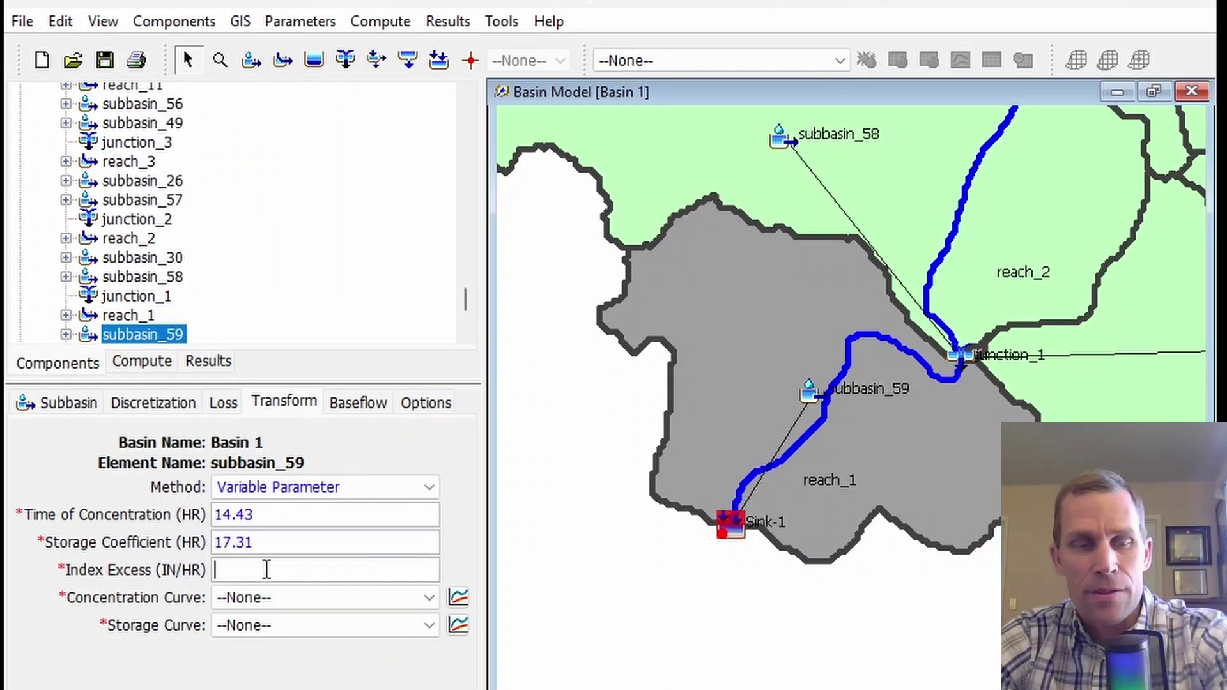
text(1)
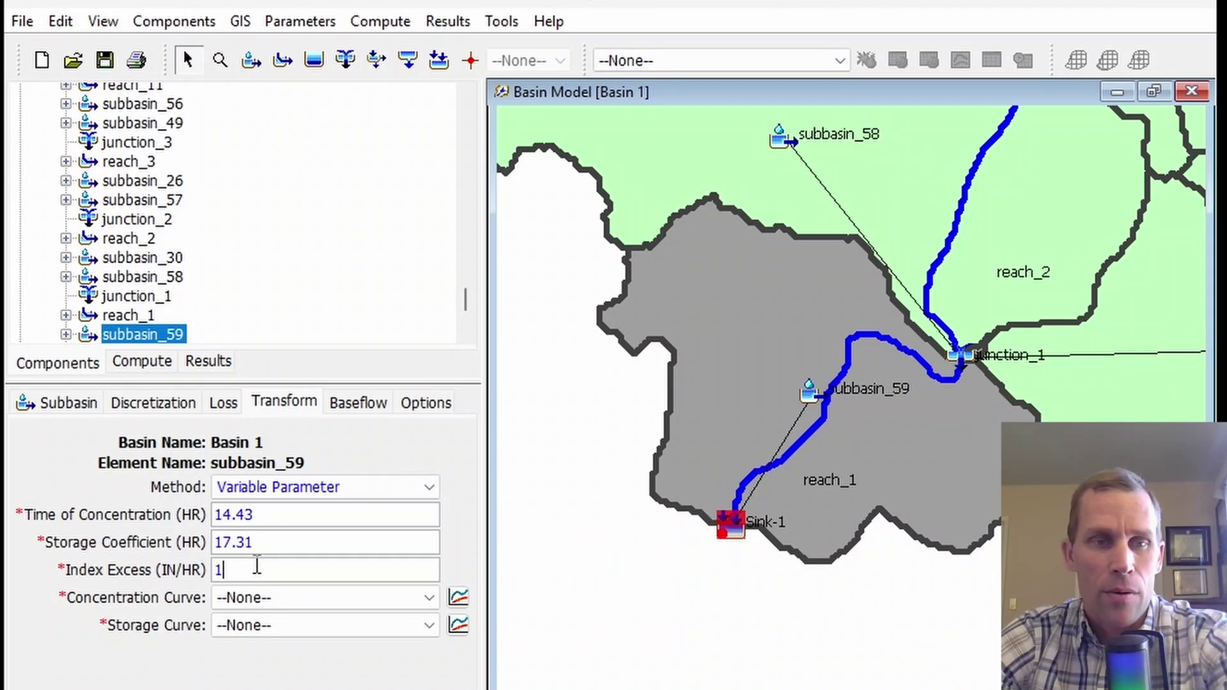
drag(256, 565, 199, 566)
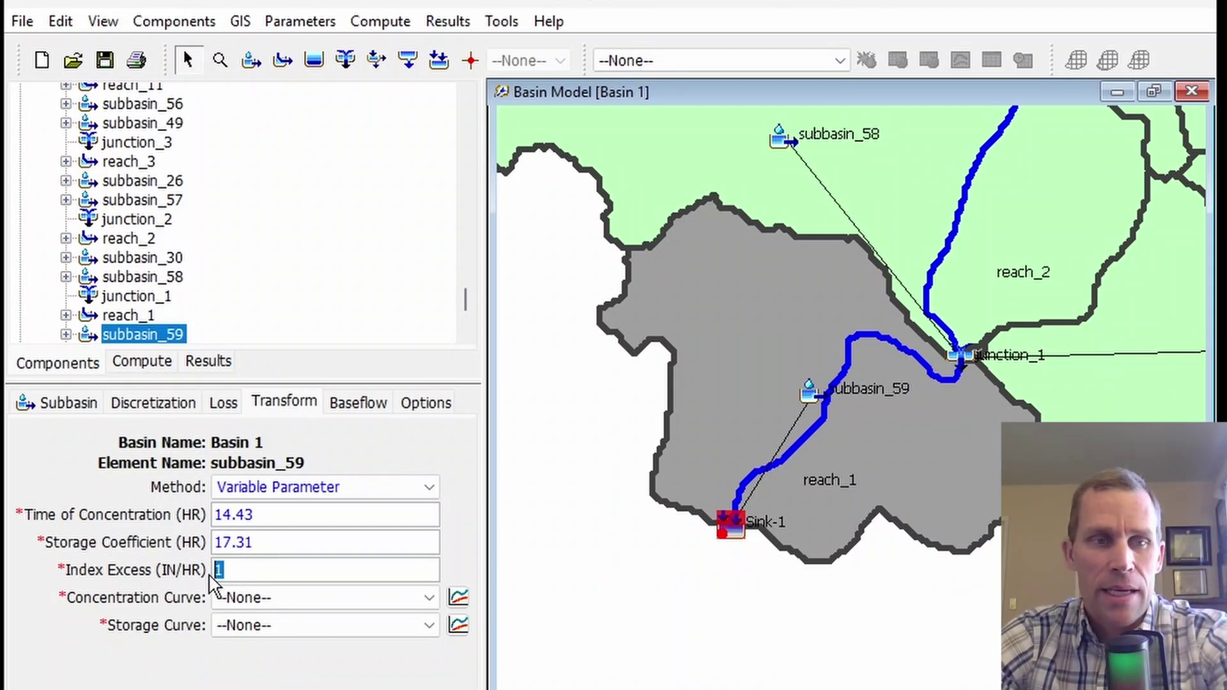
- Check the Concentration Curve list, leaving no curve assigned
click(274, 604)
click(275, 613)
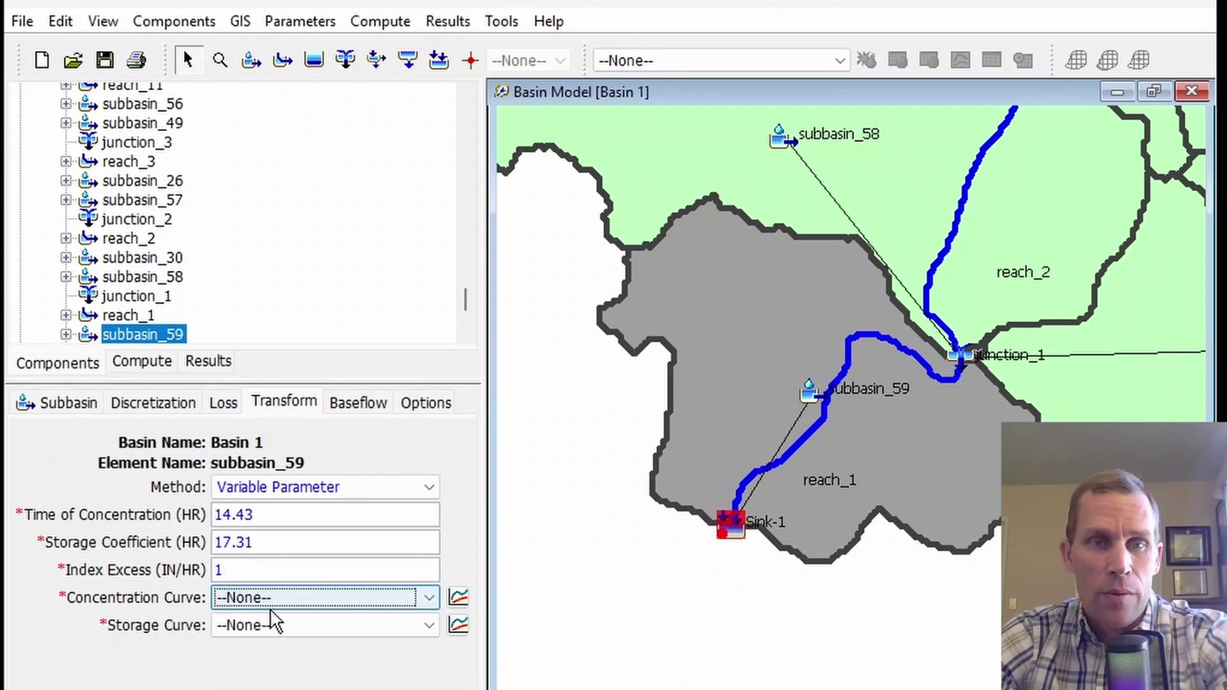
click(274, 601)
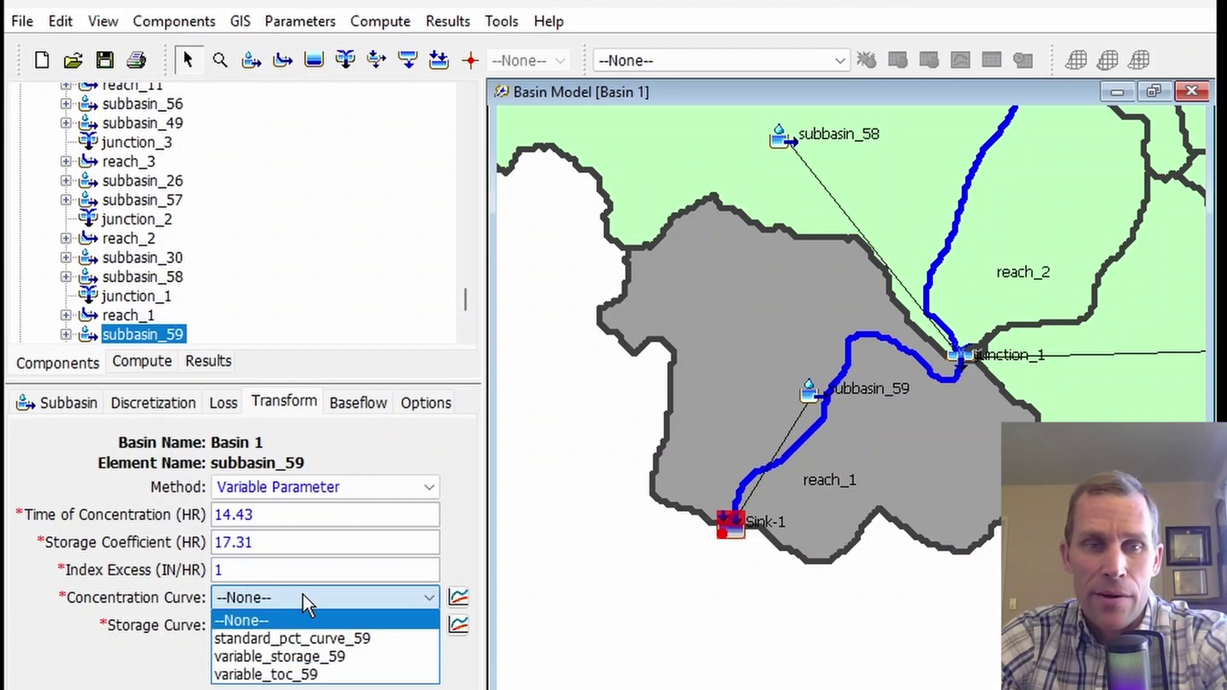
click(131, 591)
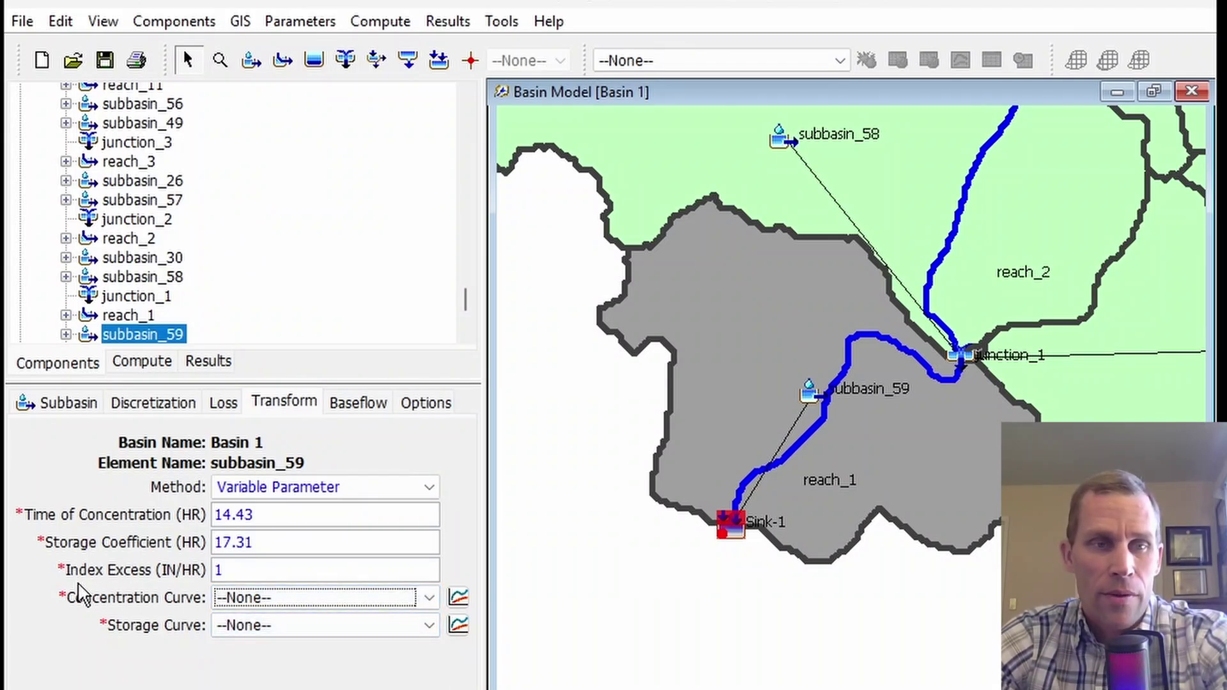